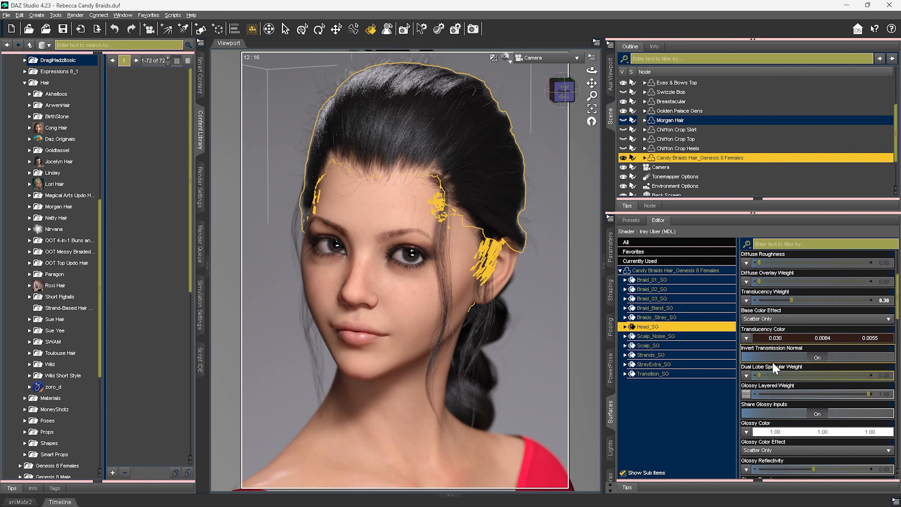
# Examine the Head_SG surface settings of the Candy Braids hair, including its base bump, top coat and cutout opacity maps
pyautogui.scroll(-3, 775, 369)
pyautogui.moveTo(746, 340)
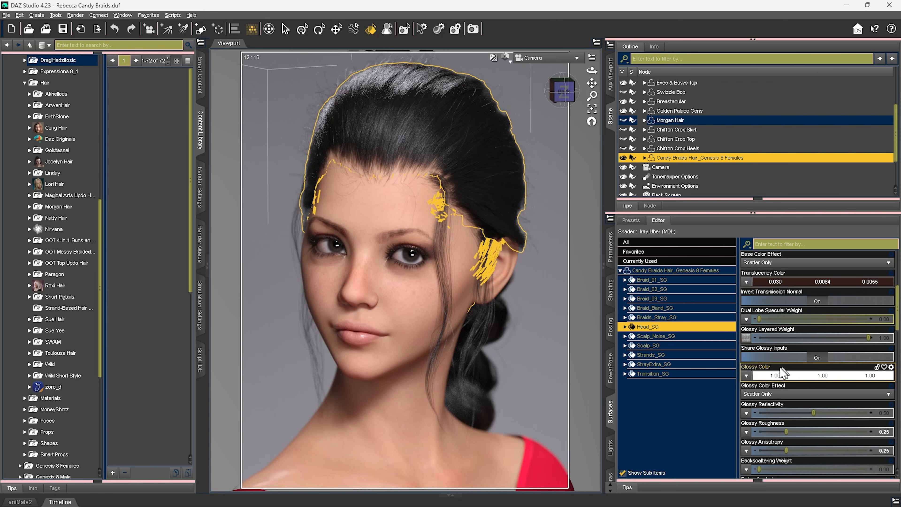
pyautogui.scroll(-9, 781, 371)
pyautogui.scroll(9, 780, 372)
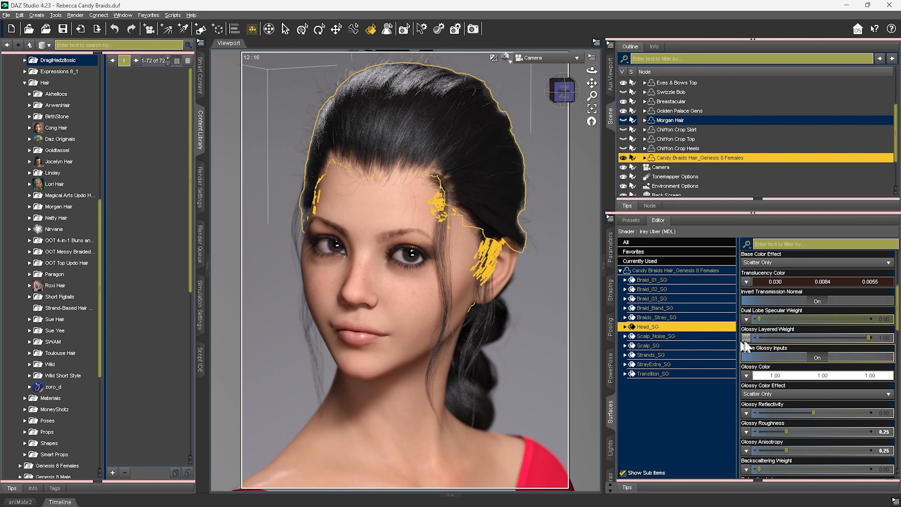
pyautogui.scroll(-6, 785, 376)
pyautogui.scroll(-6, 785, 383)
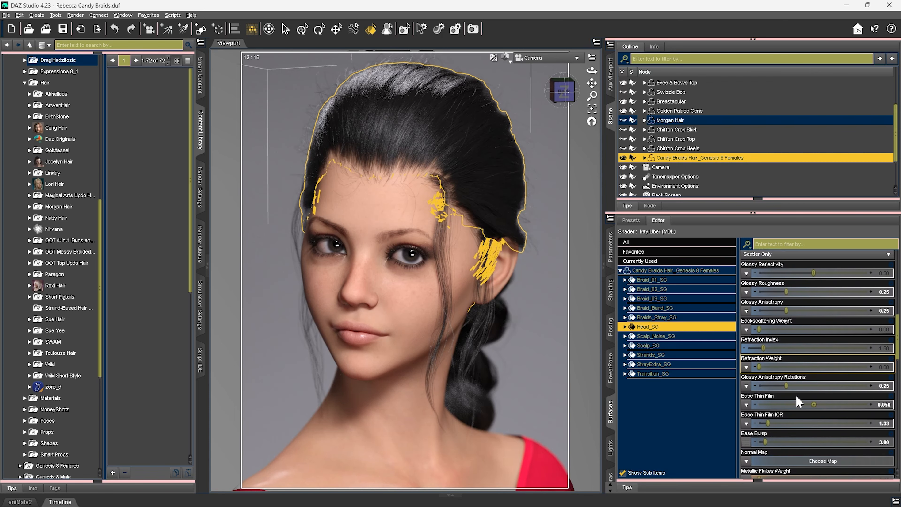
pyautogui.moveTo(746, 365)
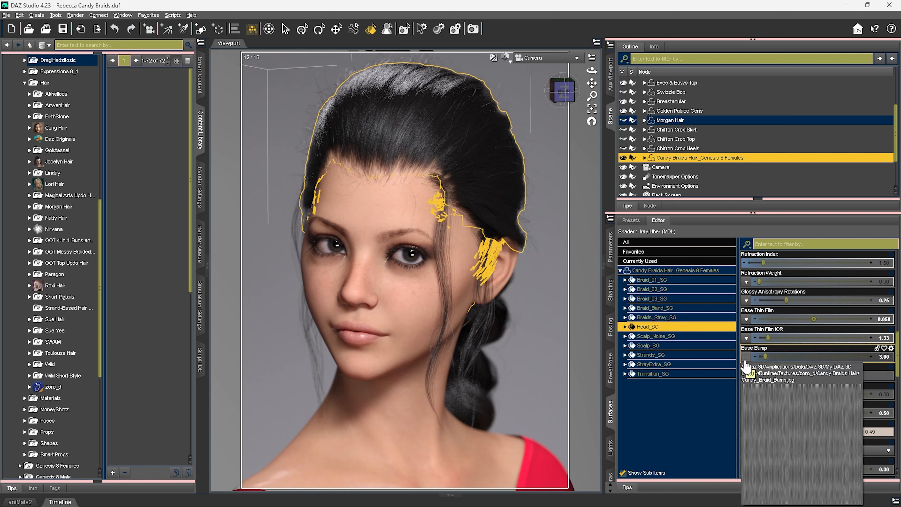
pyautogui.scroll(-3, 746, 363)
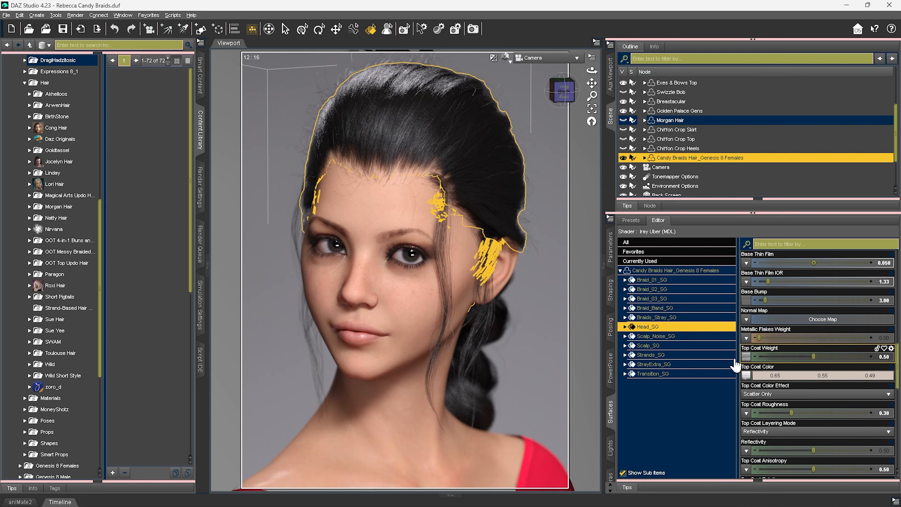
pyautogui.scroll(-5, 793, 374)
pyautogui.scroll(-7, 794, 373)
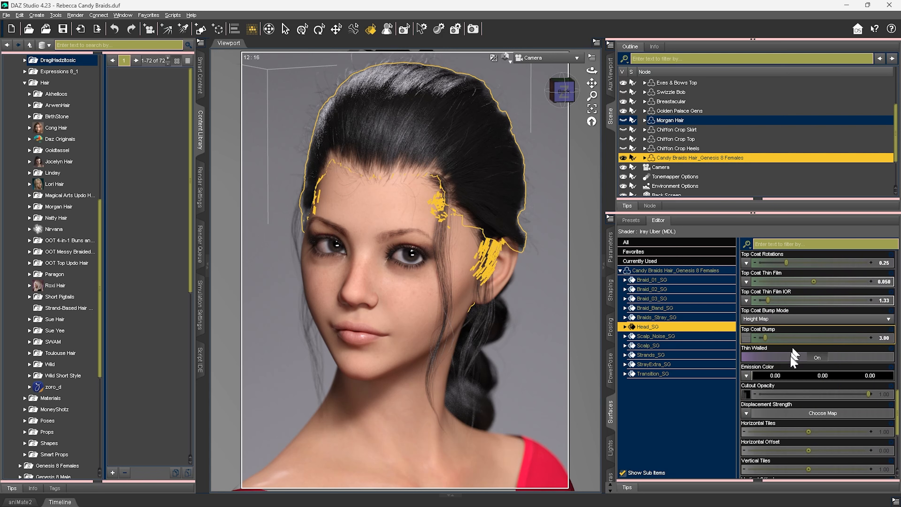
pyautogui.moveTo(746, 401)
pyautogui.scroll(-3, 746, 402)
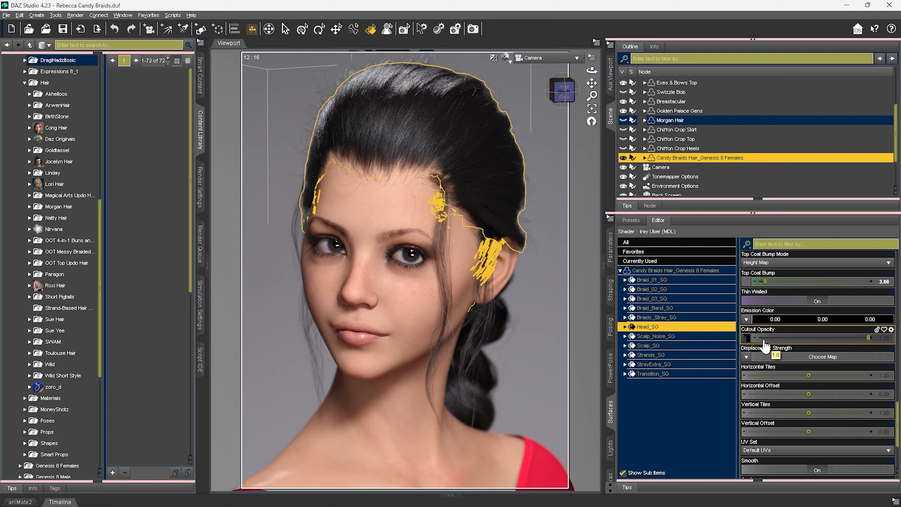
# Remove the cutout opacity and top coat bump maps from the Candy Braids hair's Head_SG surface
pyautogui.click(747, 340)
pyautogui.click(429, 16)
pyautogui.scroll(4, 772, 317)
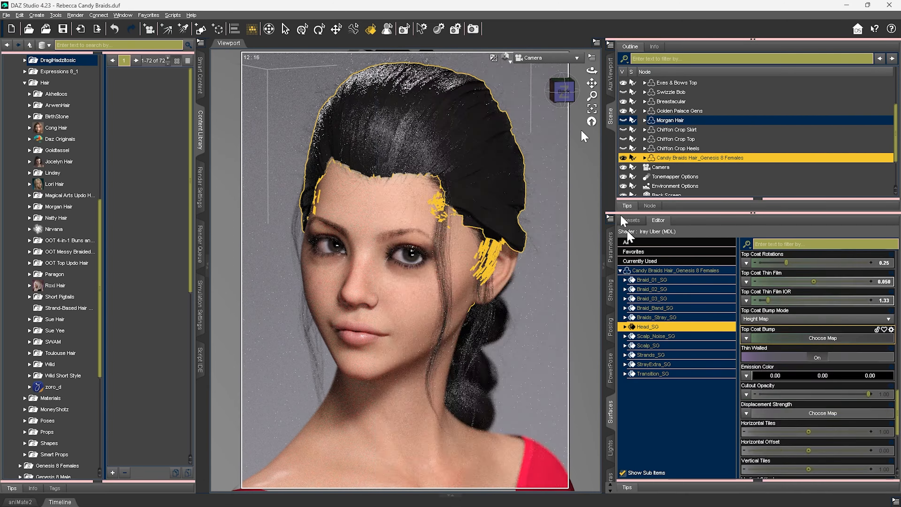
pyautogui.click(747, 301)
pyautogui.click(429, 16)
# Clear the remaining texture maps from the Head_SG surface, including the glossy layered weight map
pyautogui.scroll(6, 768, 323)
pyautogui.click(746, 341)
pyautogui.click(429, 16)
pyautogui.scroll(8, 763, 328)
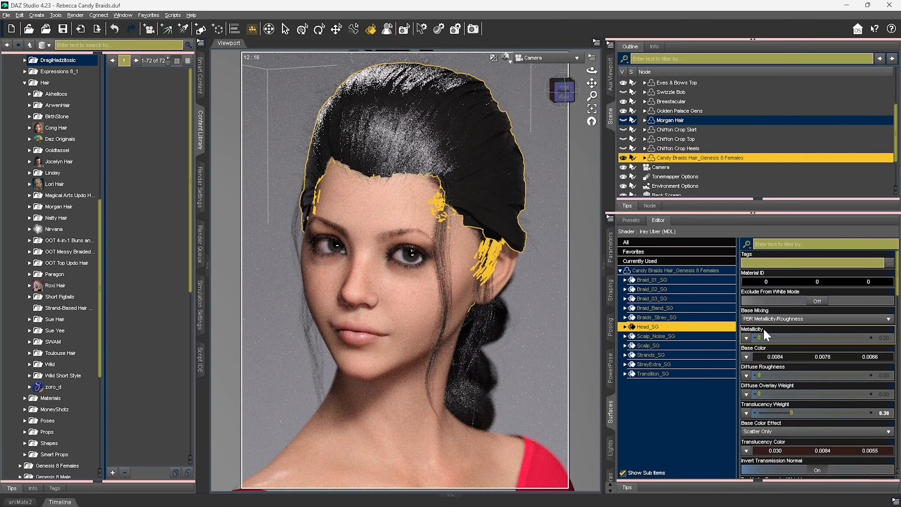
pyautogui.scroll(-8, 771, 330)
pyautogui.scroll(-2, 771, 331)
pyautogui.click(747, 337)
pyautogui.click(429, 16)
pyautogui.scroll(-11, 783, 373)
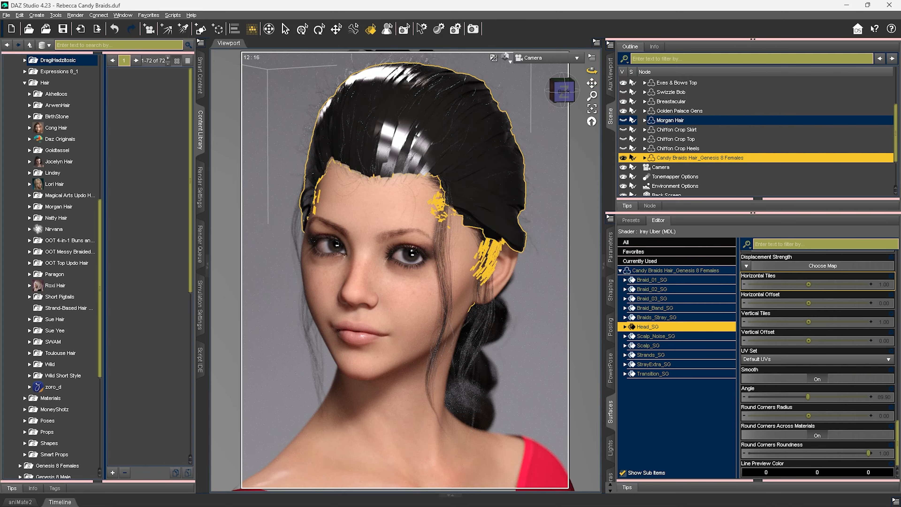
# Inspect the Candy Braids hair cap from the side and from above
pyautogui.moveTo(592, 71)
pyautogui.mouseDown()
pyautogui.moveTo(625, 80)
pyautogui.moveTo(595, 72)
pyautogui.mouseUp()
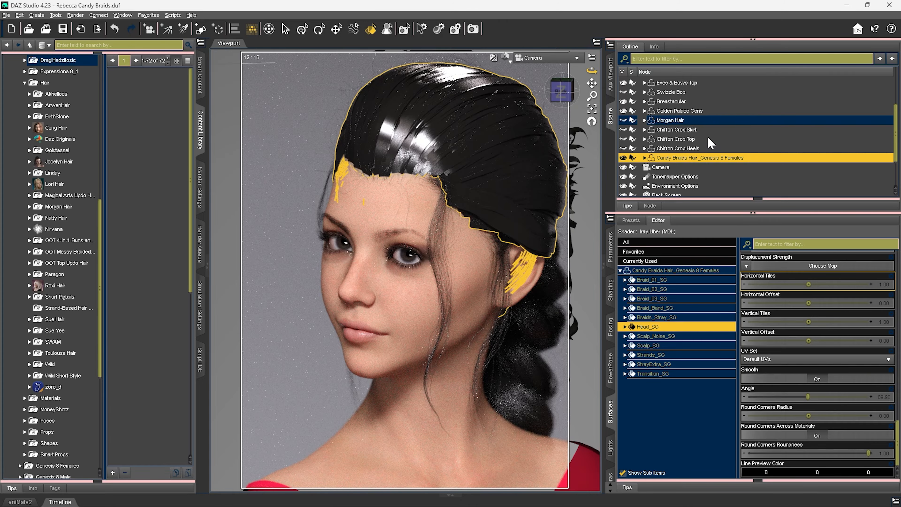
pyautogui.moveTo(592, 71); pyautogui.dragTo(594, 97)
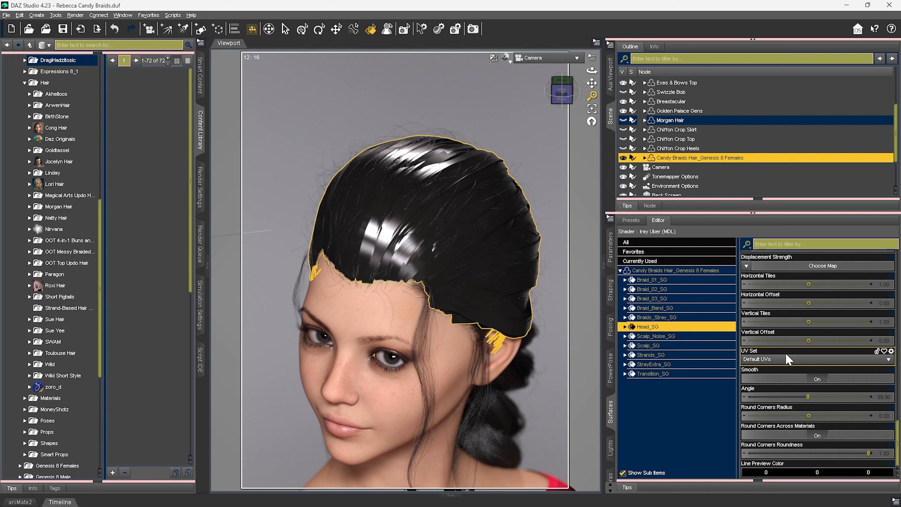
pyautogui.scroll(1, 791, 358)
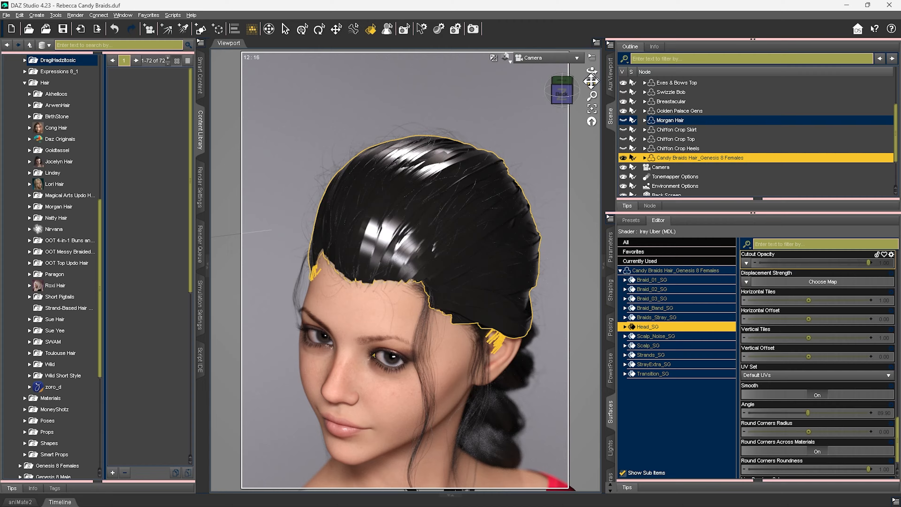
pyautogui.moveTo(591, 71); pyautogui.dragTo(593, 39)
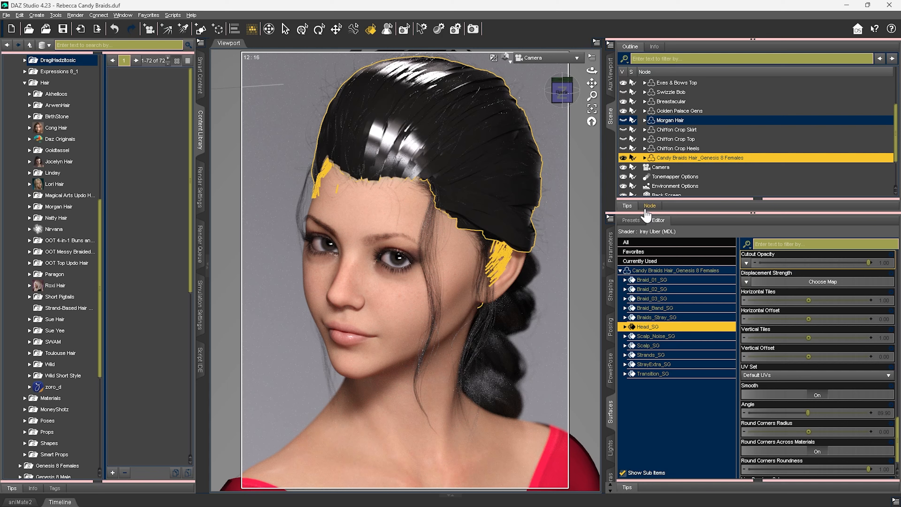
# Turn the REBECCA figure's neck and head together with PowerPose to show the hair from other sides
pyautogui.click(610, 369)
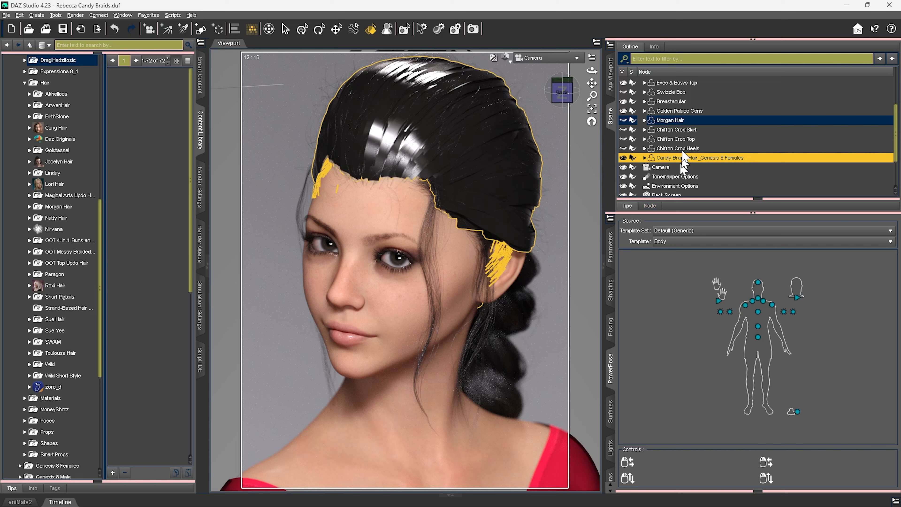
pyautogui.click(665, 139)
pyautogui.press('Home')
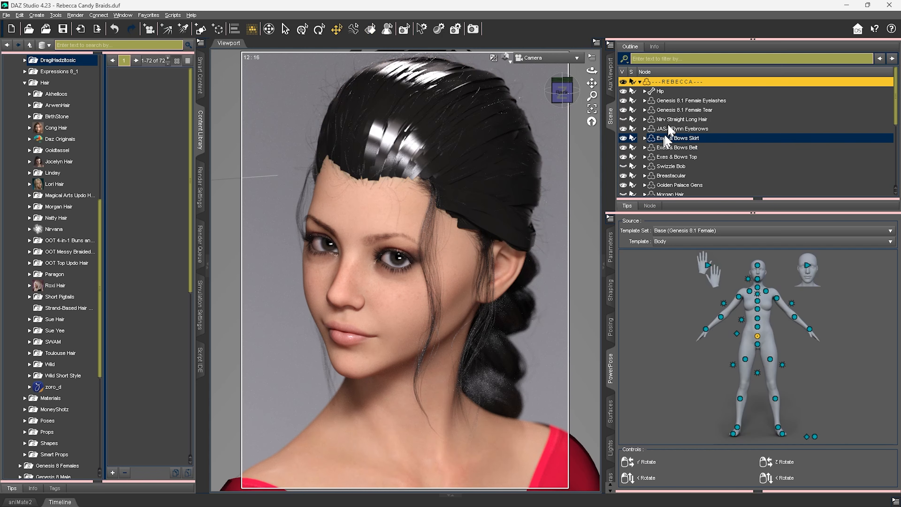
pyautogui.click(748, 280)
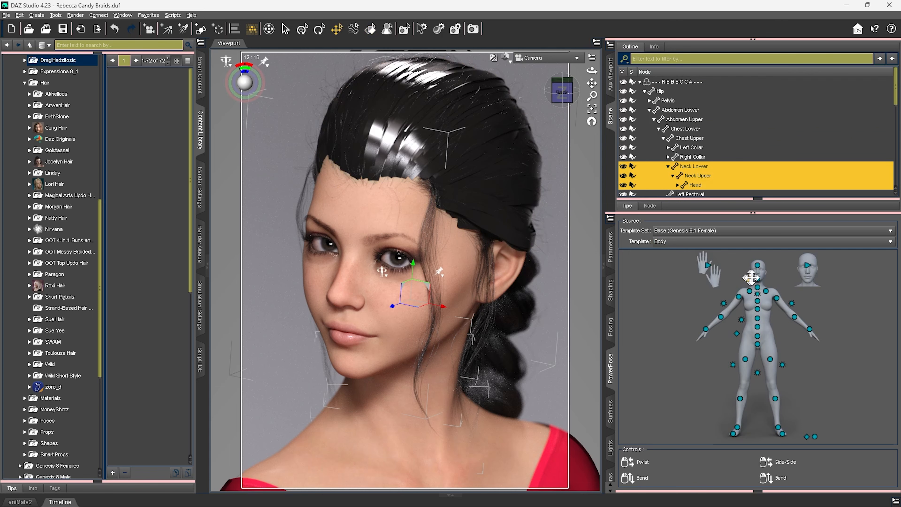
pyautogui.moveTo(779, 275); pyautogui.dragTo(731, 287)
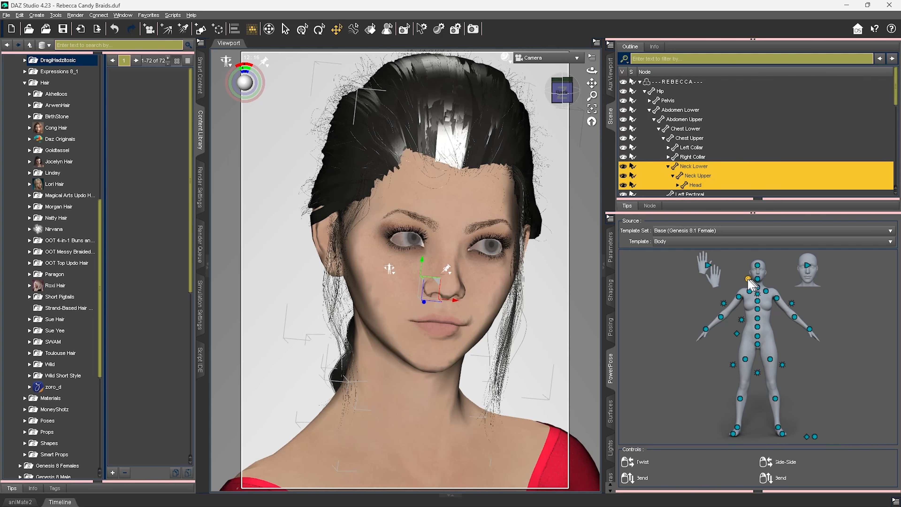
pyautogui.moveTo(749, 280)
pyautogui.mouseDown()
pyautogui.moveTo(732, 280)
pyautogui.moveTo(762, 284)
pyautogui.moveTo(707, 283)
pyautogui.moveTo(787, 283)
pyautogui.moveTo(732, 279)
pyautogui.mouseUp()
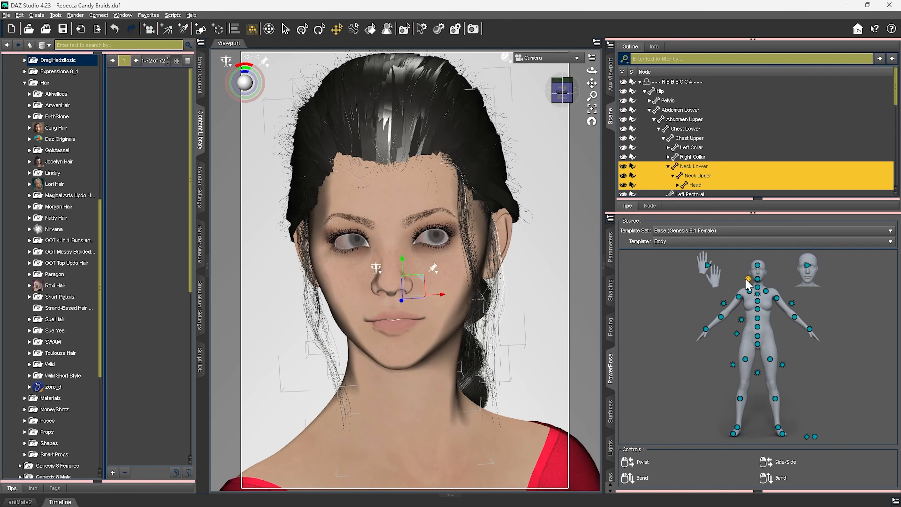
# Undo the head and neck rotations made on the REBECCA figure
pyautogui.hotkey('ctrl', 'z')
pyautogui.hotkey('ctrl', 'z')
pyautogui.hotkey('ctrl', 'z')
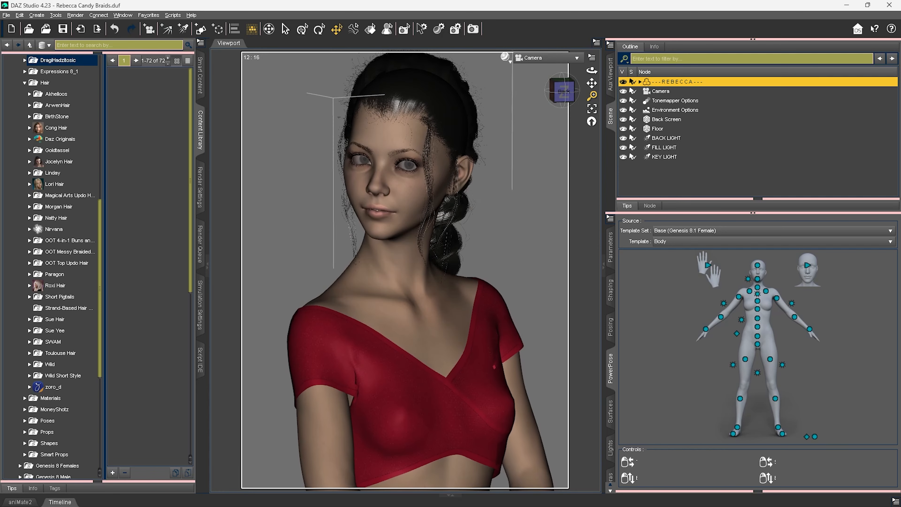
# Switch the viewport to Iray preview and show Morgan Hair in place of the Candy Braids hair
pyautogui.moveTo(592, 95)
pyautogui.mouseDown()
pyautogui.moveTo(593, 74)
pyautogui.moveTo(592, 95)
pyautogui.mouseUp()
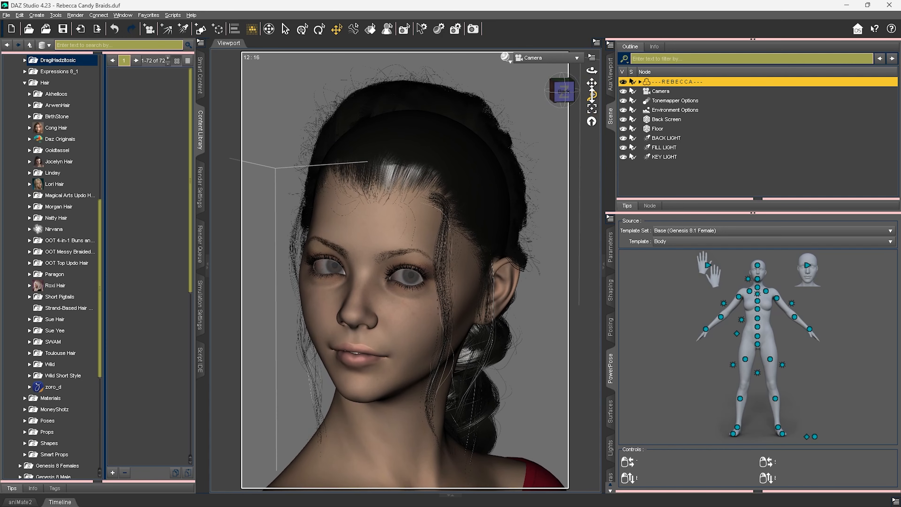
pyautogui.hotkey('ctrl', '0')
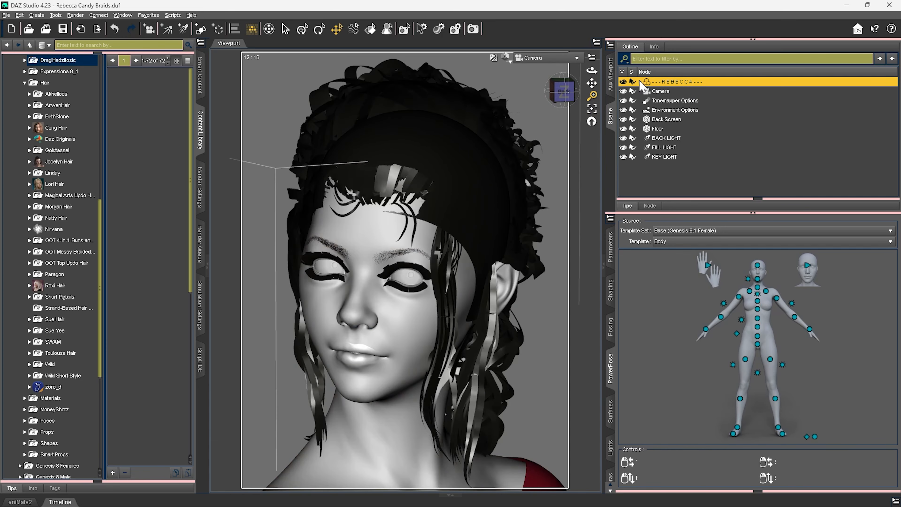
pyautogui.click(641, 82)
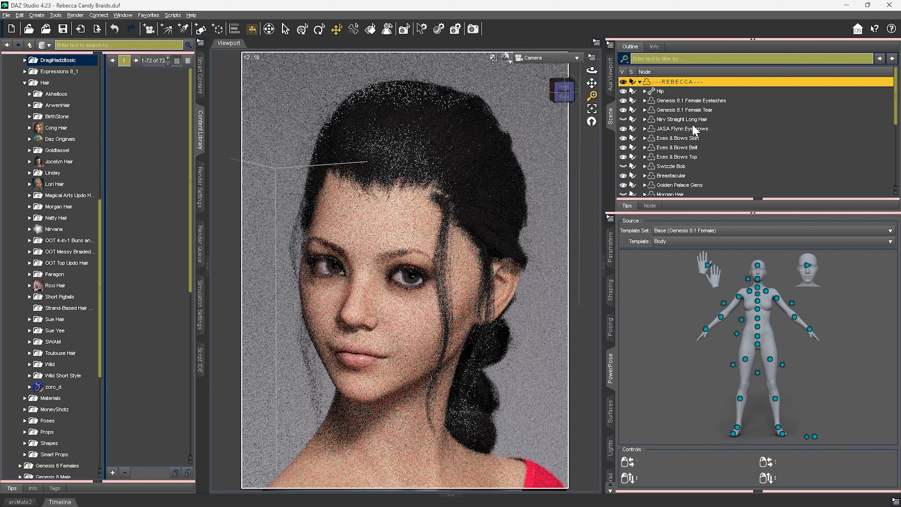
pyautogui.scroll(-4, 684, 170)
pyautogui.scroll(-4, 651, 168)
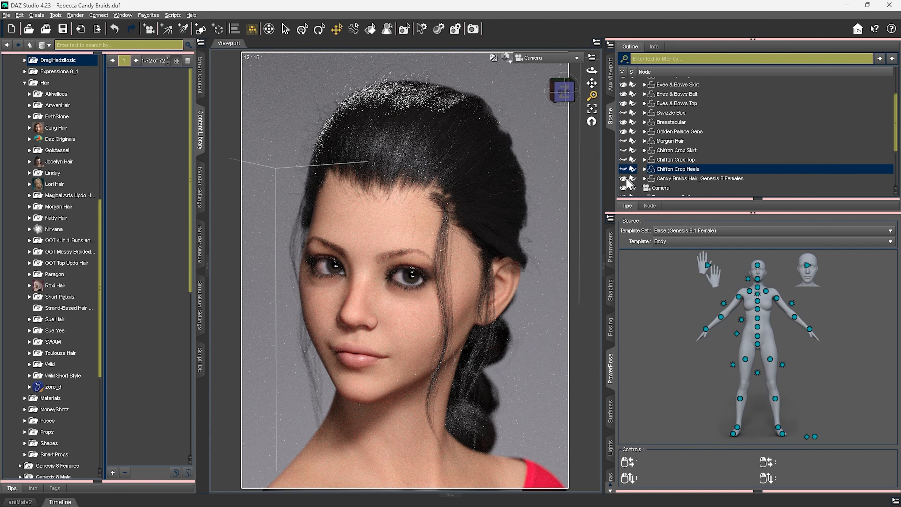
pyautogui.click(624, 178)
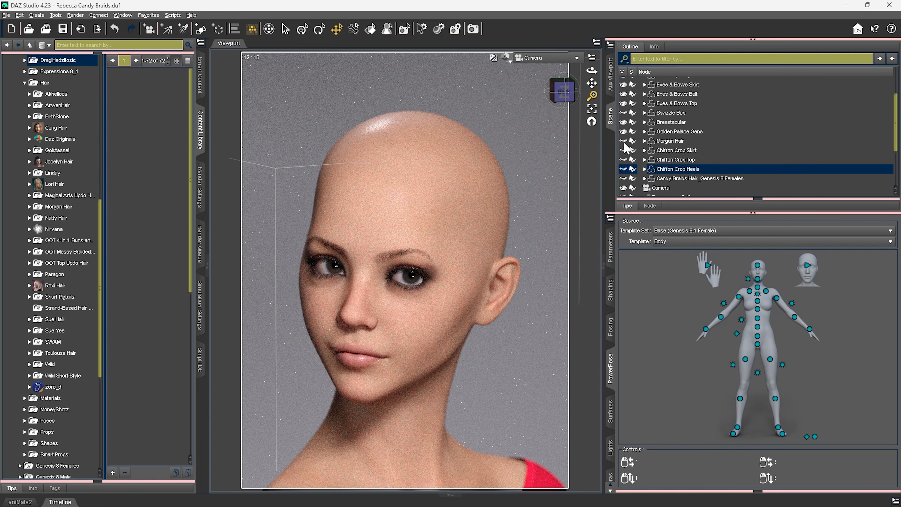
pyautogui.click(623, 141)
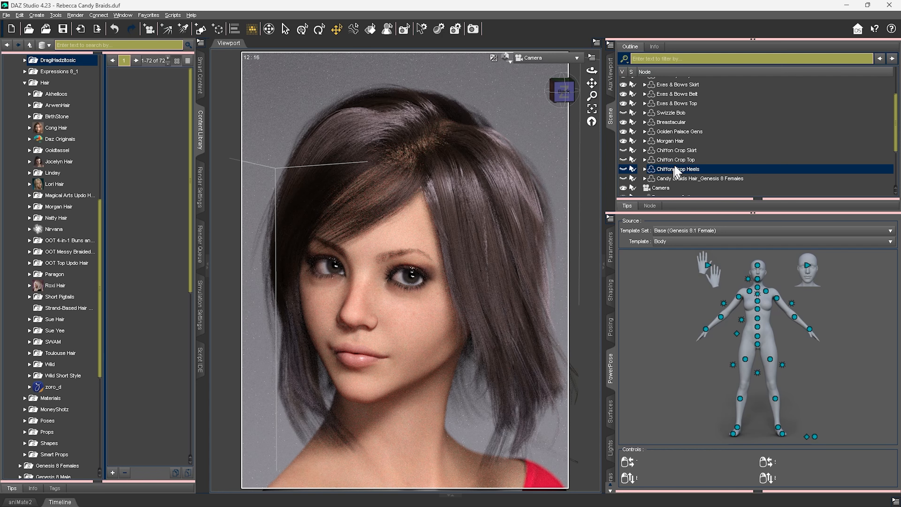
# Examine the Mid surface settings of Morgan Hair, from its cutout opacity map up to the base color
pyautogui.click(671, 141)
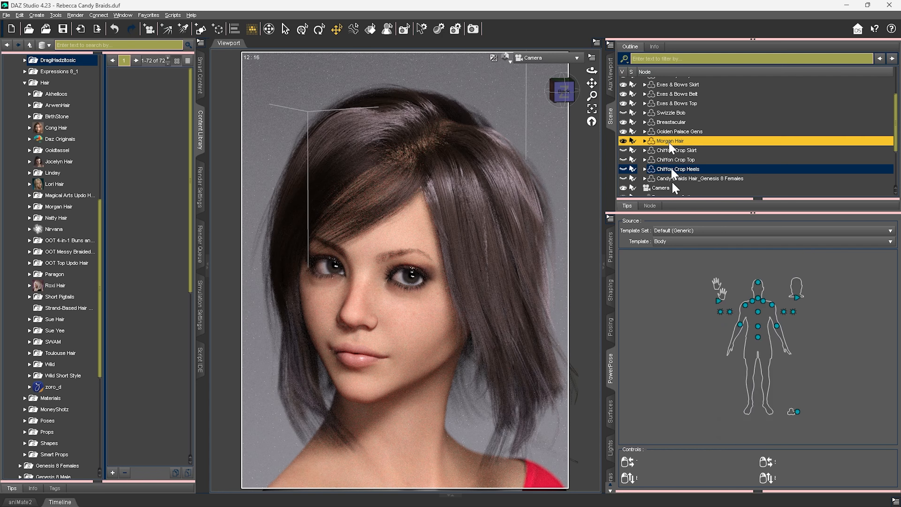
pyautogui.click(614, 416)
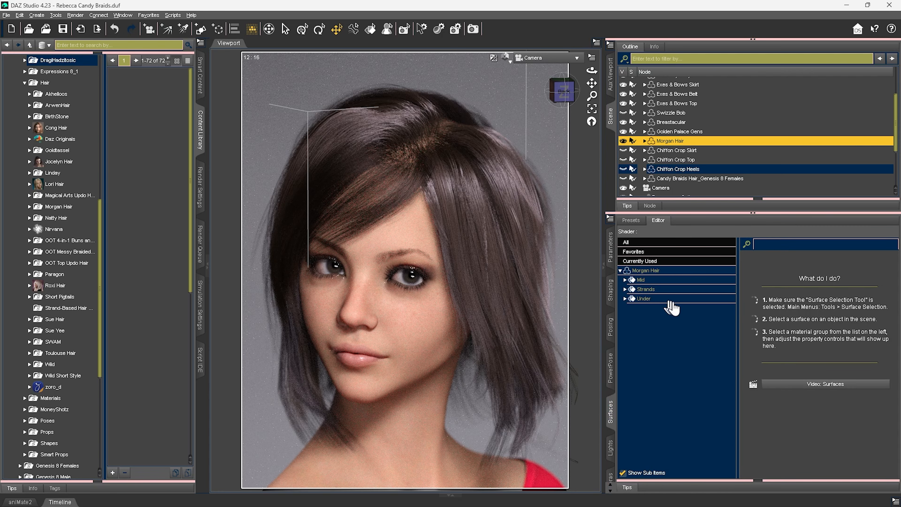
pyautogui.click(644, 280)
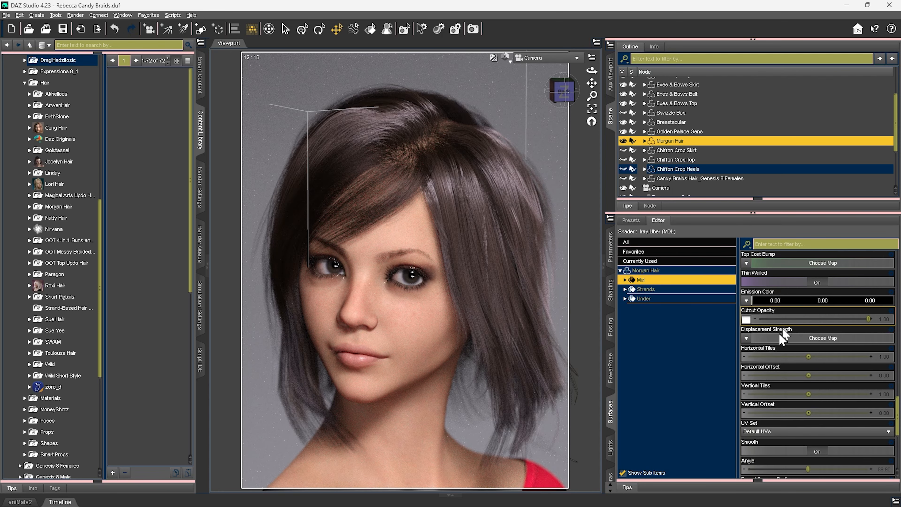
pyautogui.moveTo(746, 319)
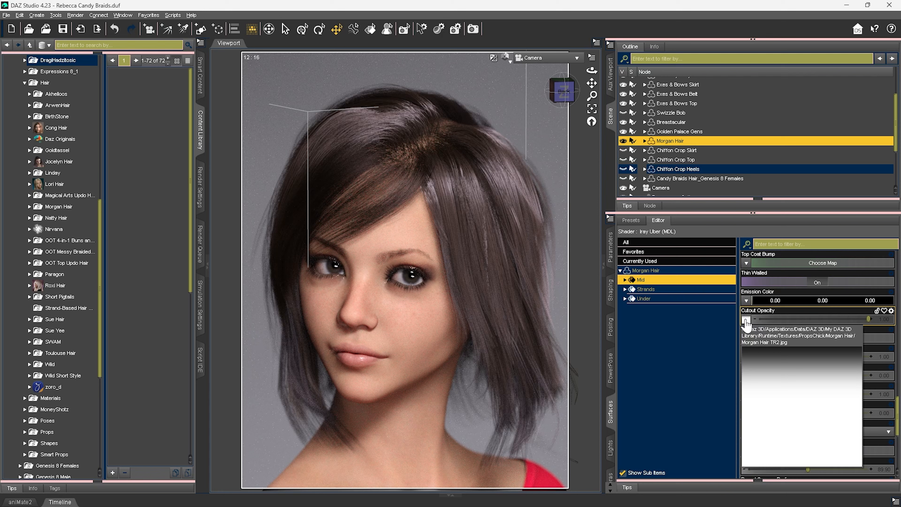
pyautogui.scroll(5, 773, 383)
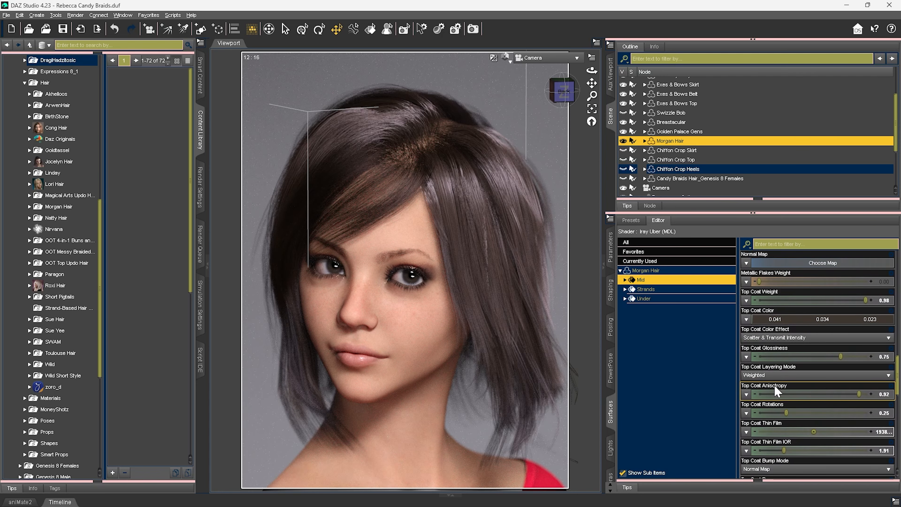
pyautogui.scroll(3, 774, 384)
pyautogui.scroll(9, 749, 325)
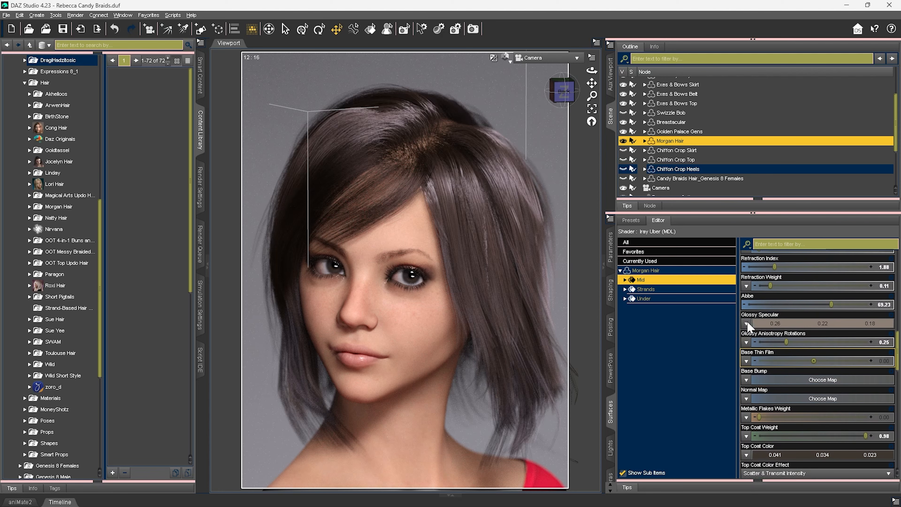
pyautogui.scroll(5, 747, 325)
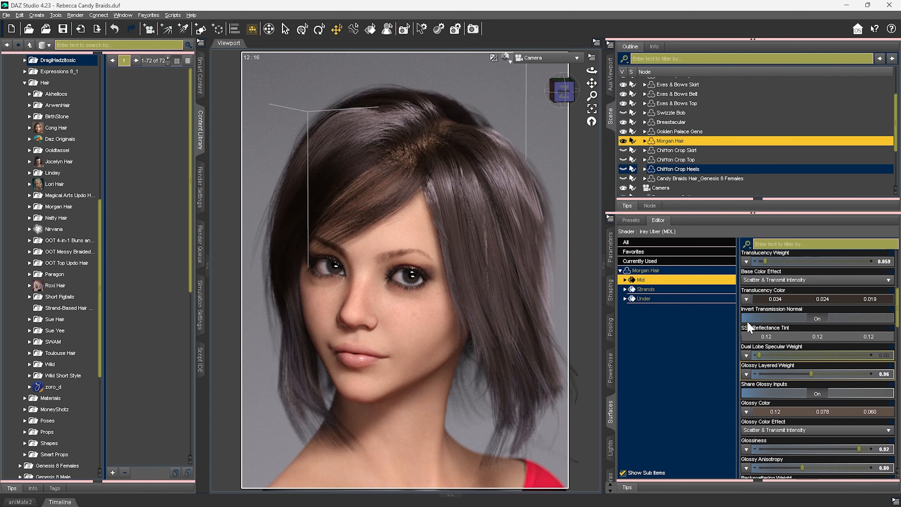
pyautogui.scroll(4, 747, 325)
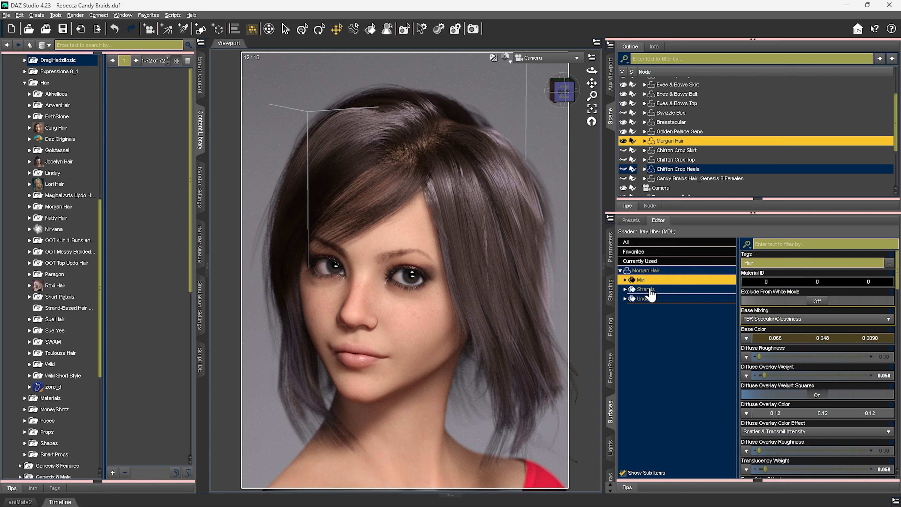
# Examine the shader settings of Morgan Hair's Strands and Under surfaces, including the glossy, top coat and cutout opacity channels
pyautogui.click(650, 290)
pyautogui.scroll(-10, 759, 343)
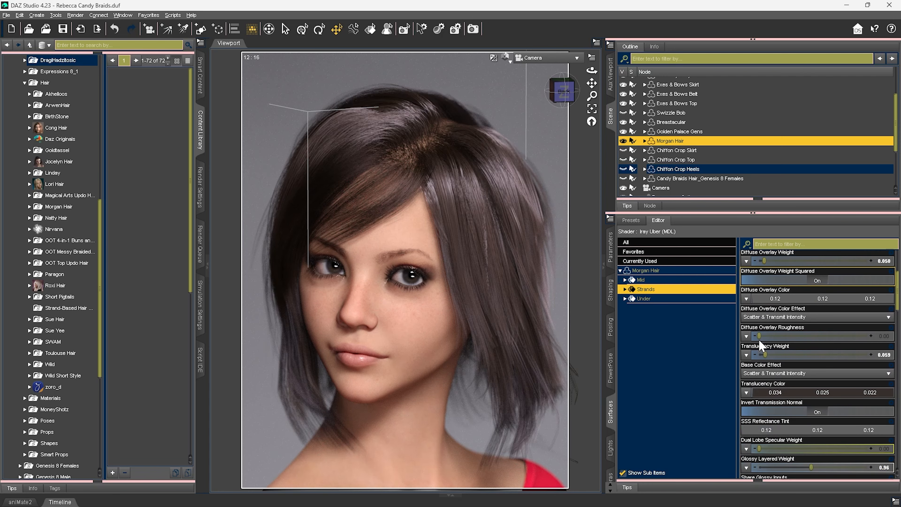
pyautogui.scroll(-10, 760, 343)
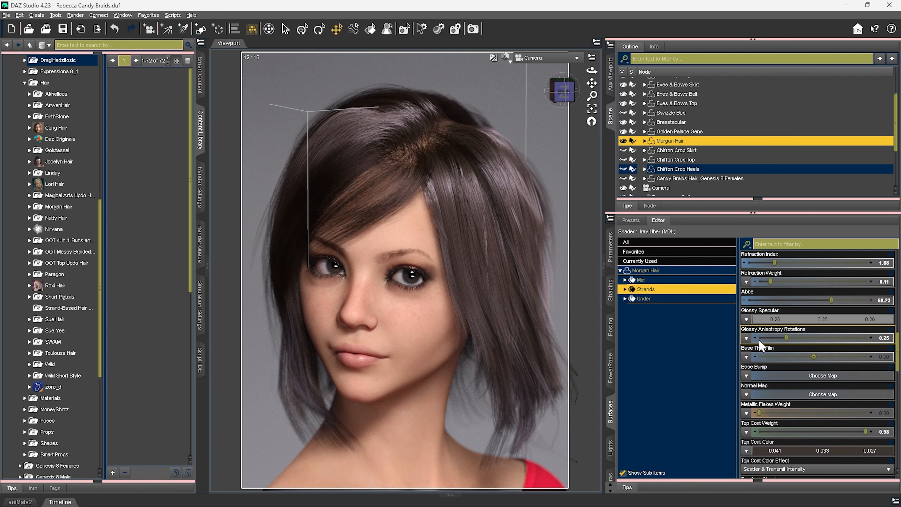
pyautogui.scroll(-5, 760, 344)
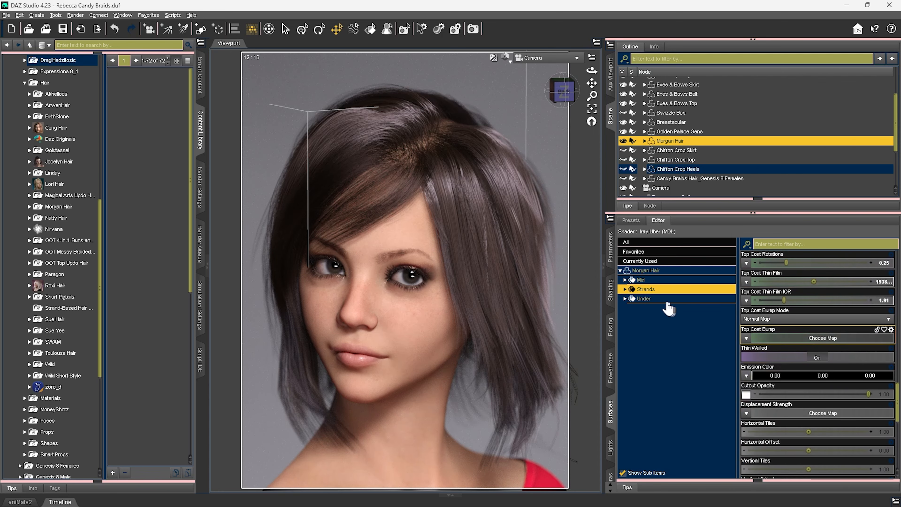
pyautogui.click(668, 301)
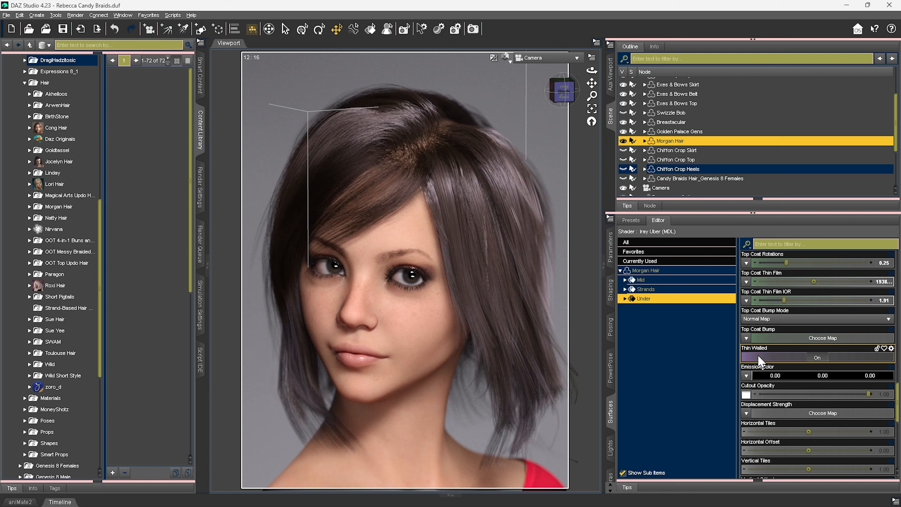
pyautogui.scroll(6, 753, 350)
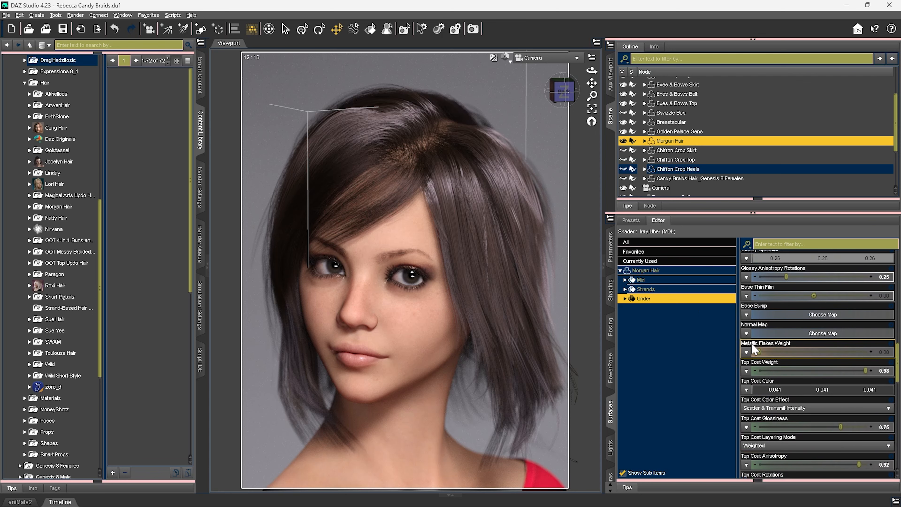
pyautogui.scroll(5, 753, 350)
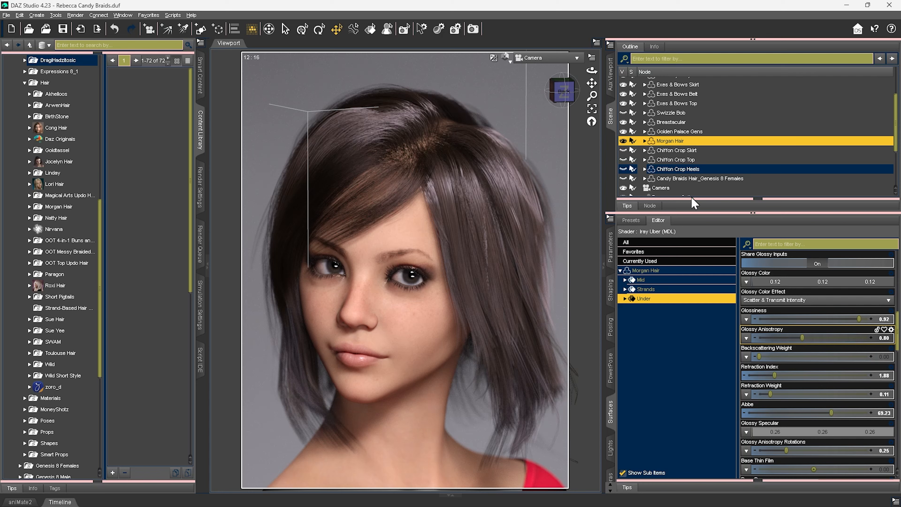
# Inspect the geometry of Morgan Hair up close in the Wireframe and Lit Wireframe viewport styles
pyautogui.click(506, 58)
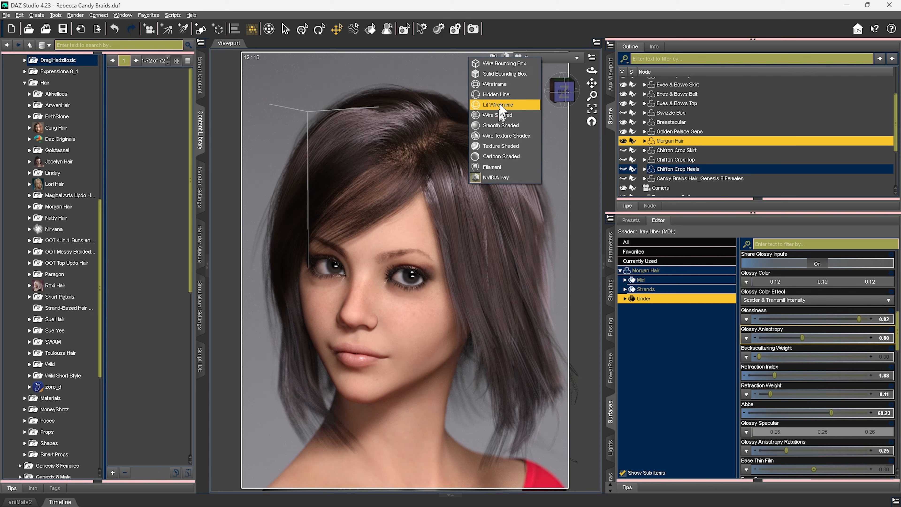
pyautogui.click(501, 97)
pyautogui.click(506, 58)
pyautogui.click(498, 86)
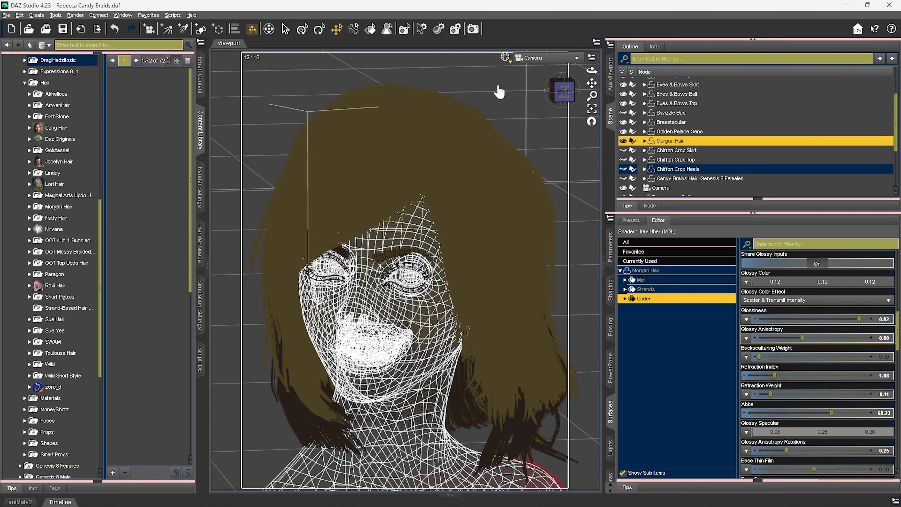
pyautogui.click(506, 58)
pyautogui.click(502, 106)
pyautogui.moveTo(591, 95); pyautogui.dragTo(591, 95)
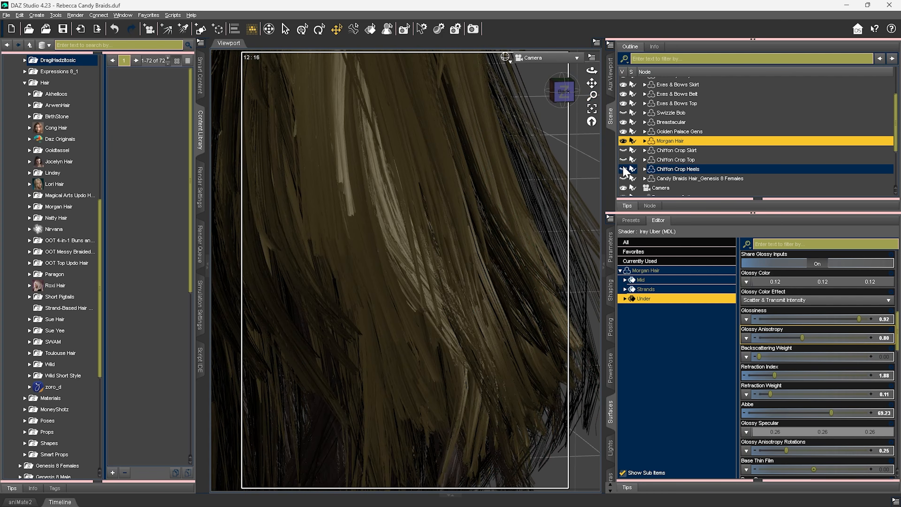
pyautogui.moveTo(592, 94); pyautogui.dragTo(596, 83)
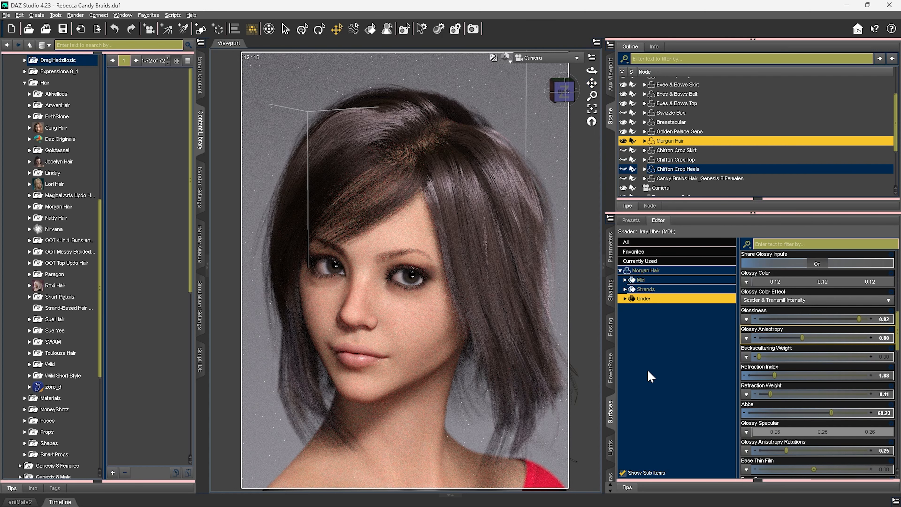
# Try posing REBECCA's neck and head together with PowerPose in Texture Shaded view, and undo a head rotation
pyautogui.hotkey('ctrl', '9')
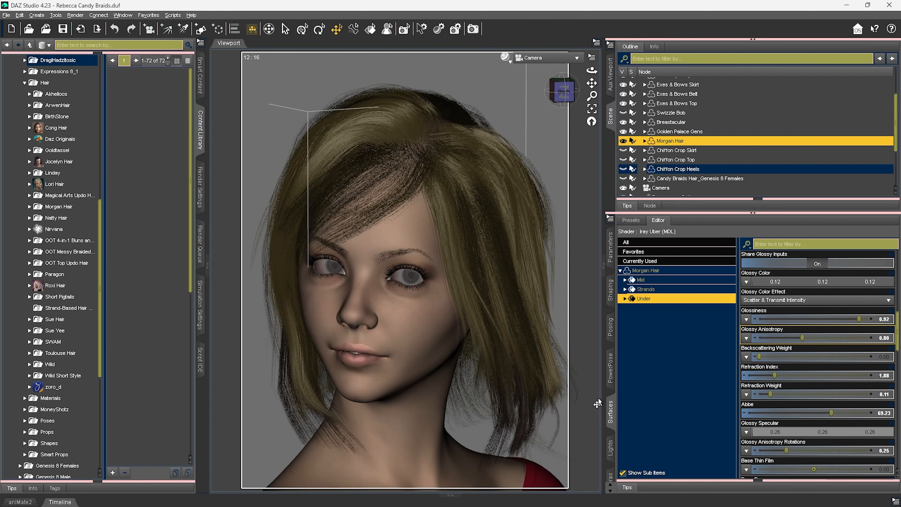
pyautogui.click(611, 370)
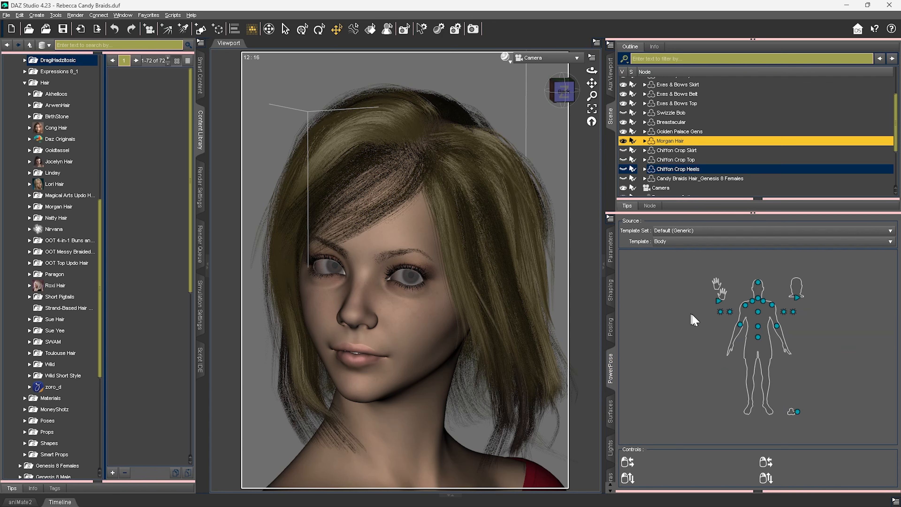
pyautogui.click(757, 308)
pyautogui.click(748, 279)
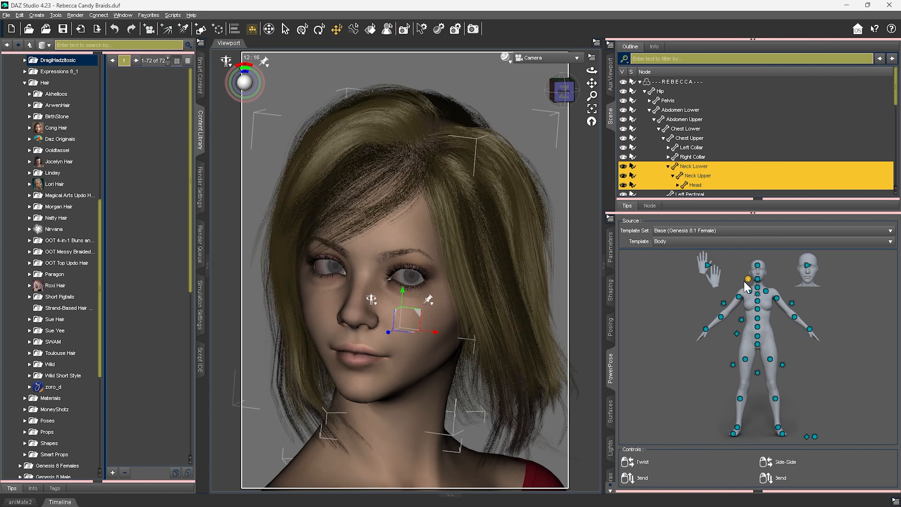
pyautogui.moveTo(745, 283)
pyautogui.mouseDown()
pyautogui.moveTo(790, 280)
pyautogui.moveTo(728, 282)
pyautogui.moveTo(761, 295)
pyautogui.moveTo(739, 293)
pyautogui.mouseUp()
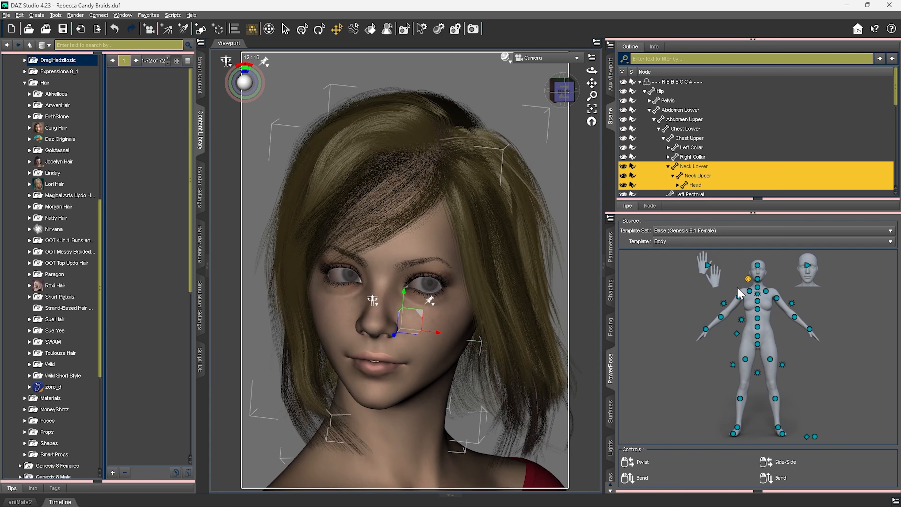
pyautogui.hotkey('ctrl', 'z')
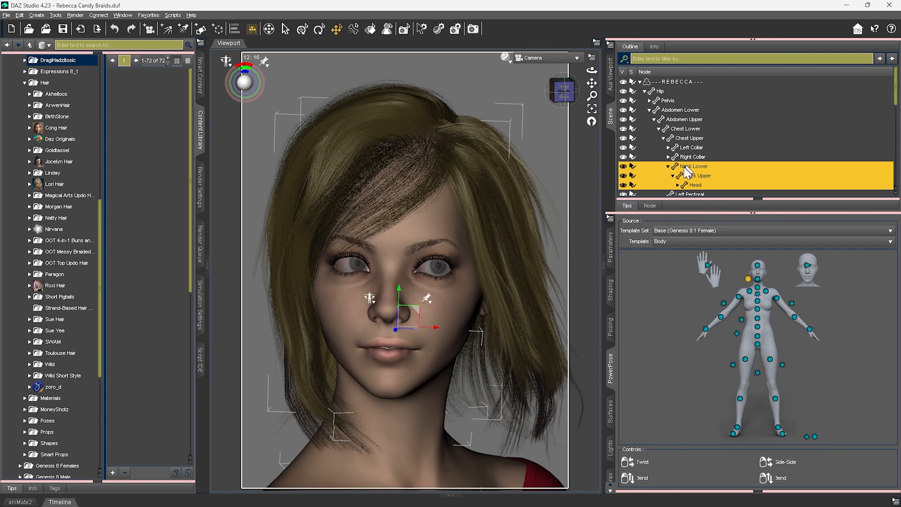
# Look through the Morgan Hair content folder for its preview options, and collapse REBECCA's bone hierarchy in the scene
pyautogui.click(685, 166)
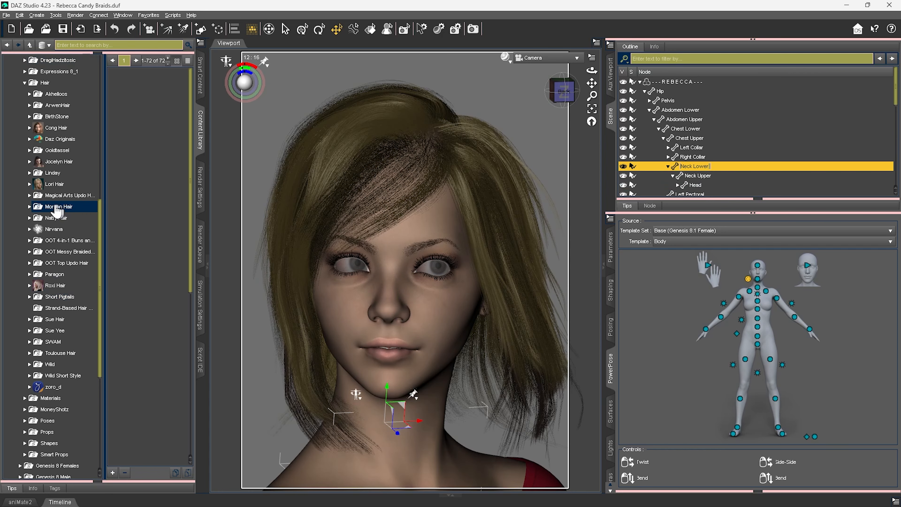
pyautogui.click(57, 208)
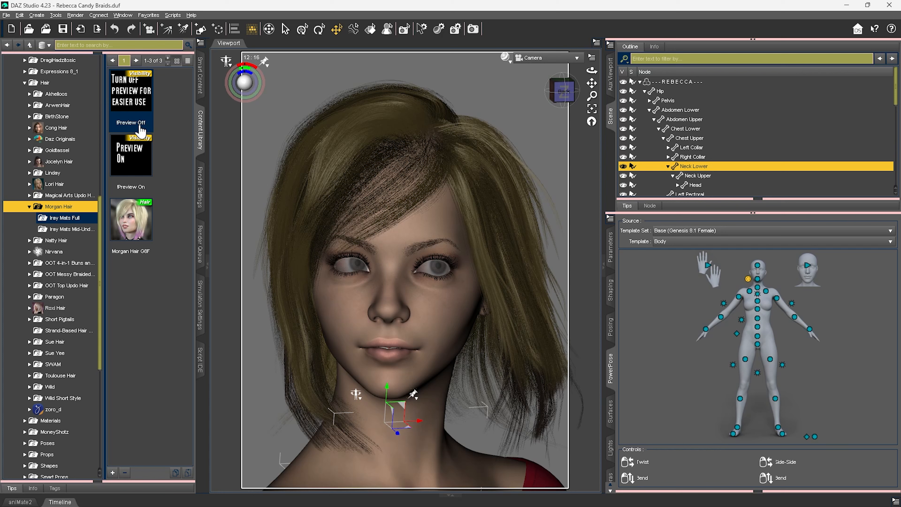
pyautogui.moveTo(141, 132)
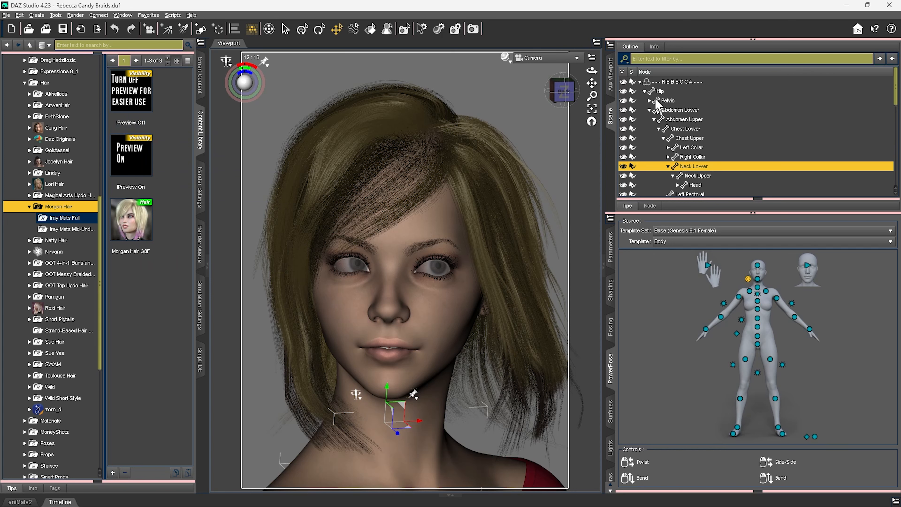
pyautogui.click(644, 92)
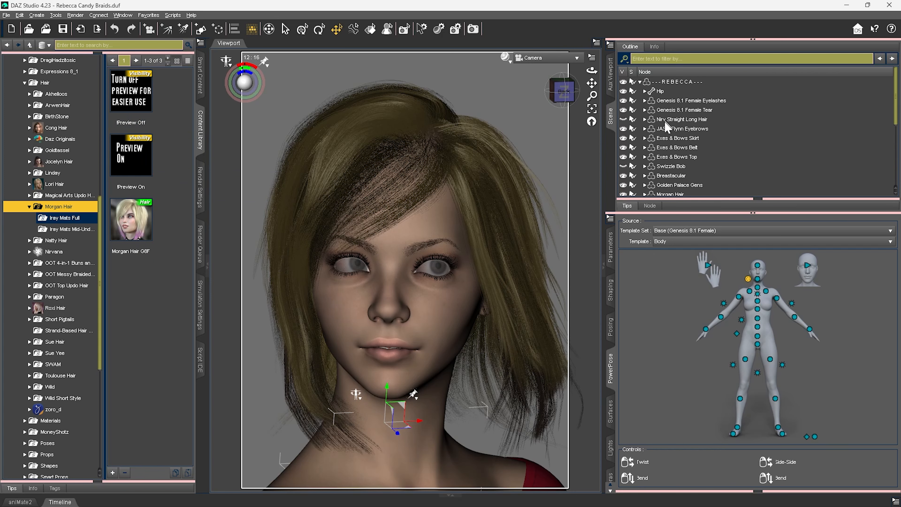
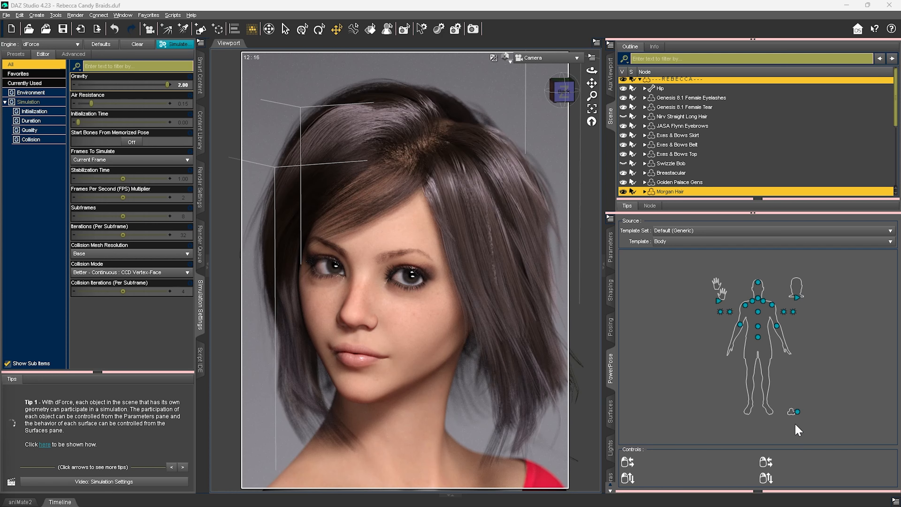
# Select Morgan Hair in the scene and review its available shaping morphs
pyautogui.click(670, 182)
pyautogui.click(668, 193)
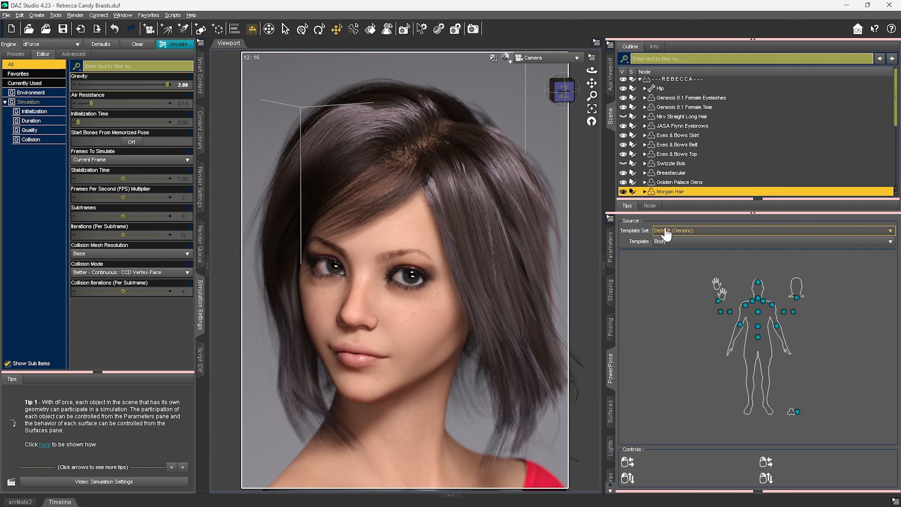
pyautogui.click(611, 297)
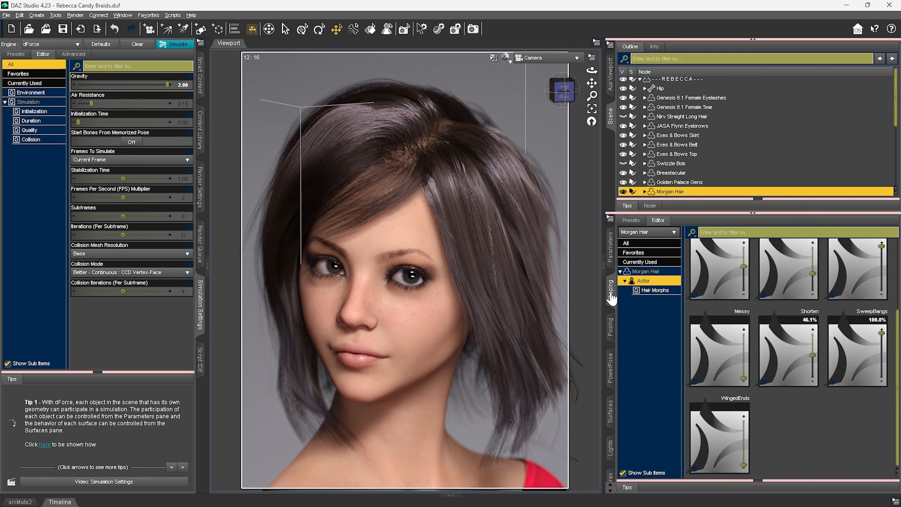
pyautogui.scroll(3, 689, 294)
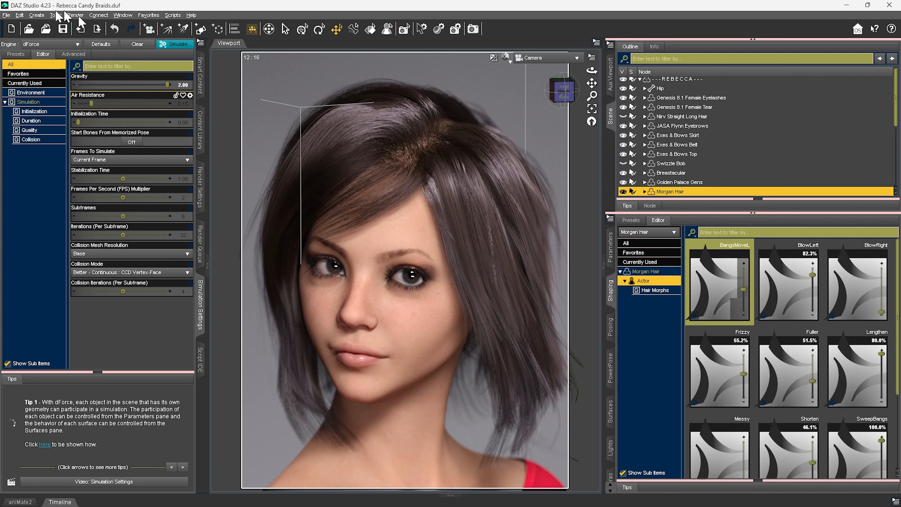
# Zero Morgan Hair's shape to compare it with the default style, list its morphs as sliders, and undo the zeroing
pyautogui.click(22, 16)
pyautogui.moveTo(35, 90)
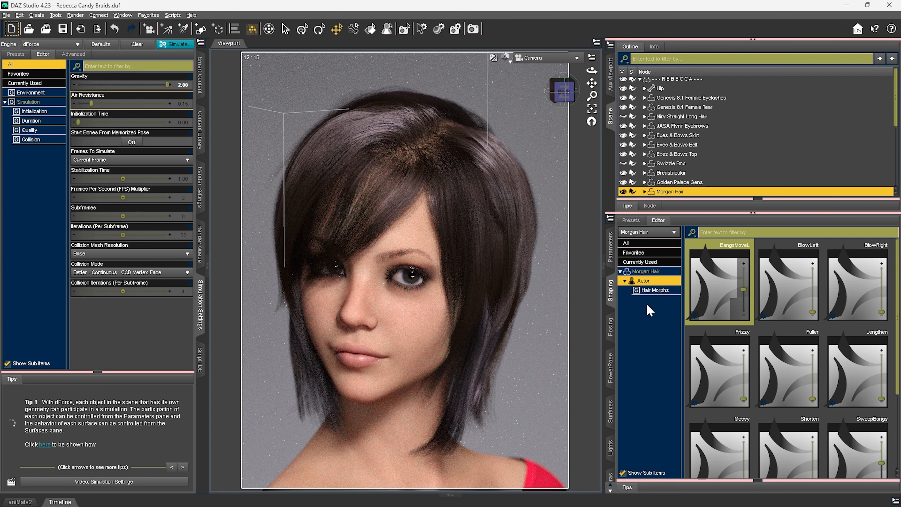
pyautogui.click(645, 272)
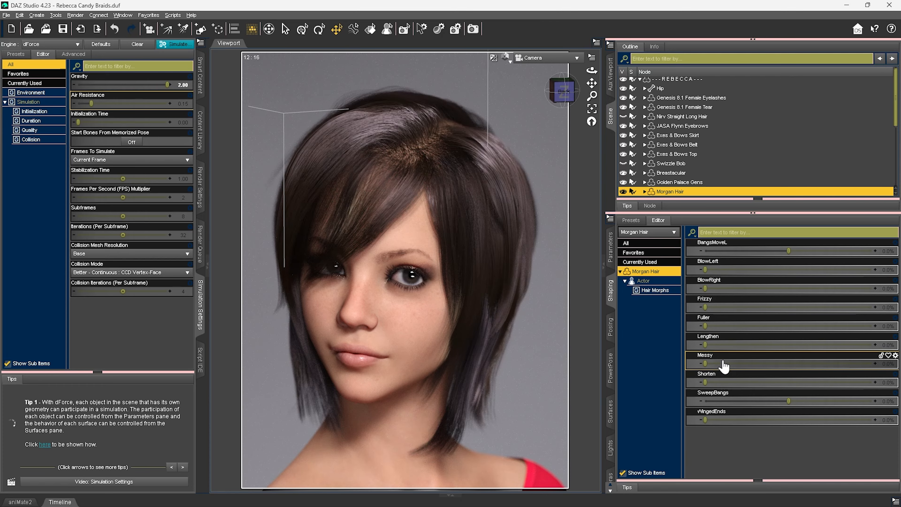
pyautogui.hotkey('ctrl', 'z')
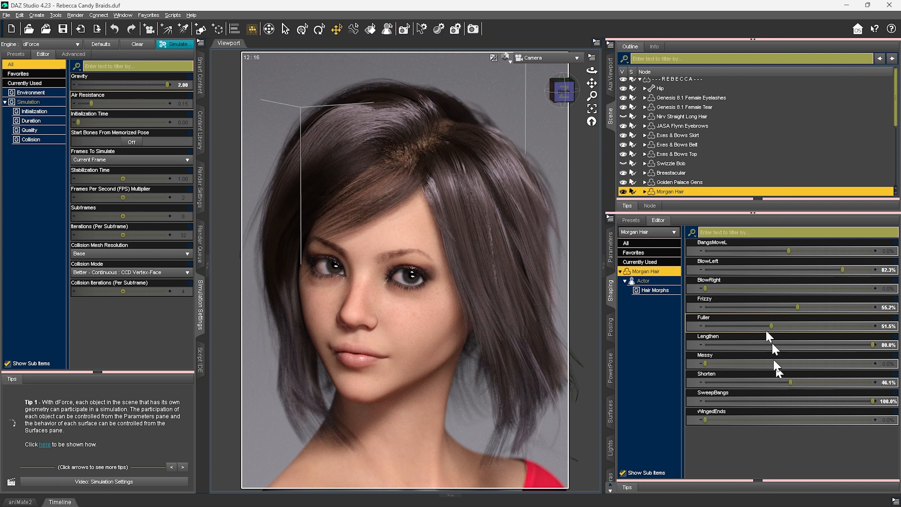
# Switch the viewport to Texture Shaded and try out the Fuller and Lengthen morphs on Morgan Hair
pyautogui.hotkey('ctrl', '9')
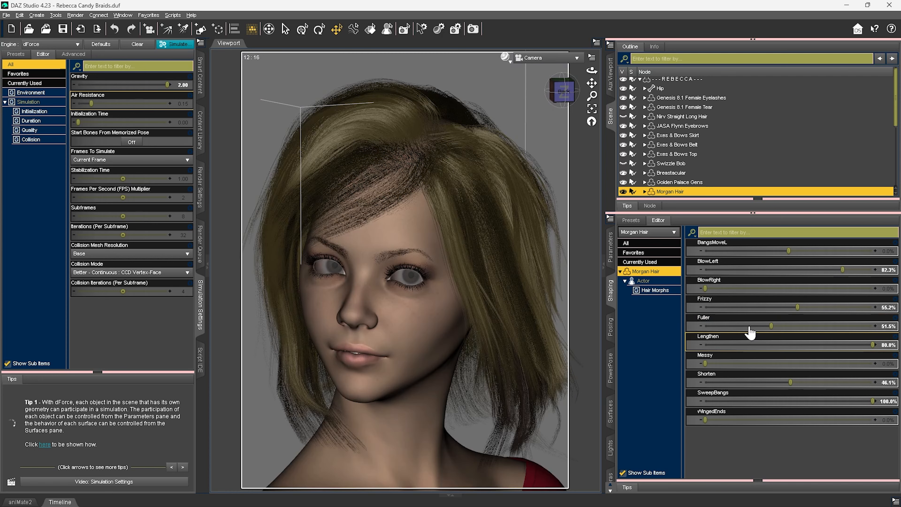
pyautogui.moveTo(770, 326); pyautogui.dragTo(771, 346)
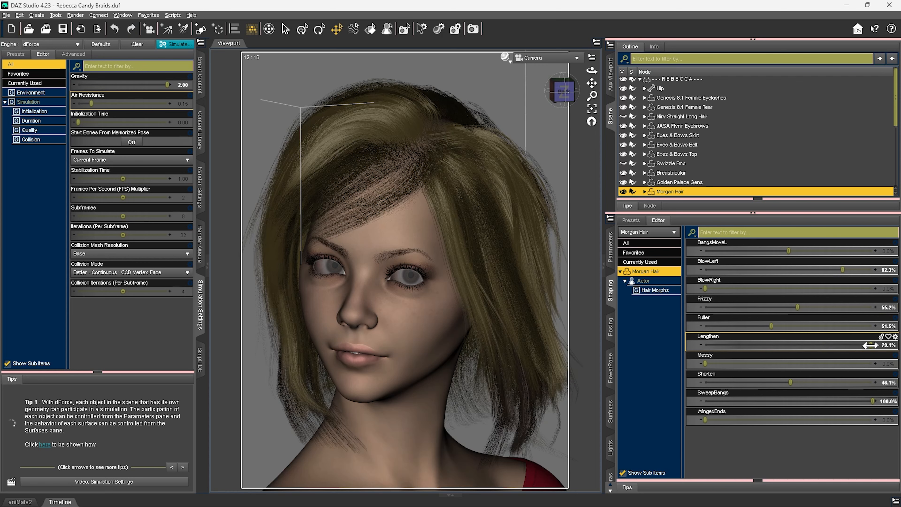
pyautogui.moveTo(870, 345); pyautogui.dragTo(877, 375)
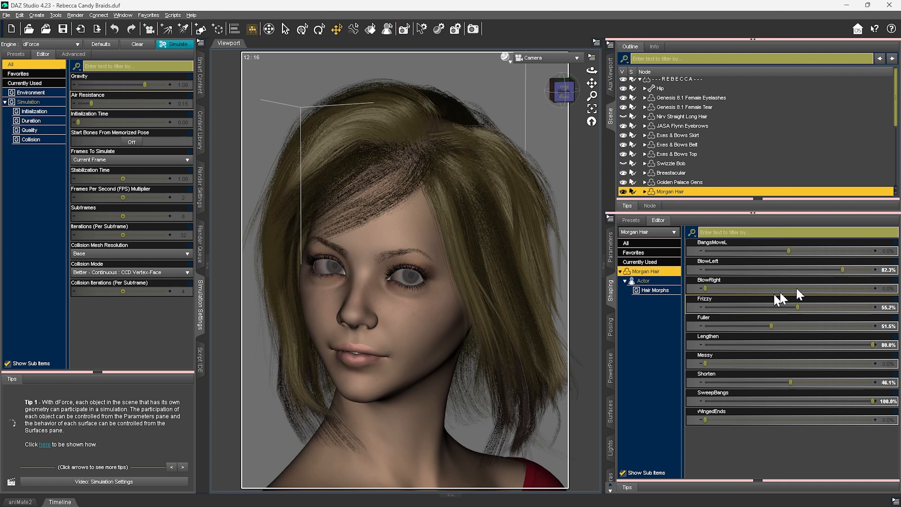
# Set Morgan Hair's BlowLeft morph to 63.0% and its BlowRight morph to 33.9%
pyautogui.moveTo(843, 272)
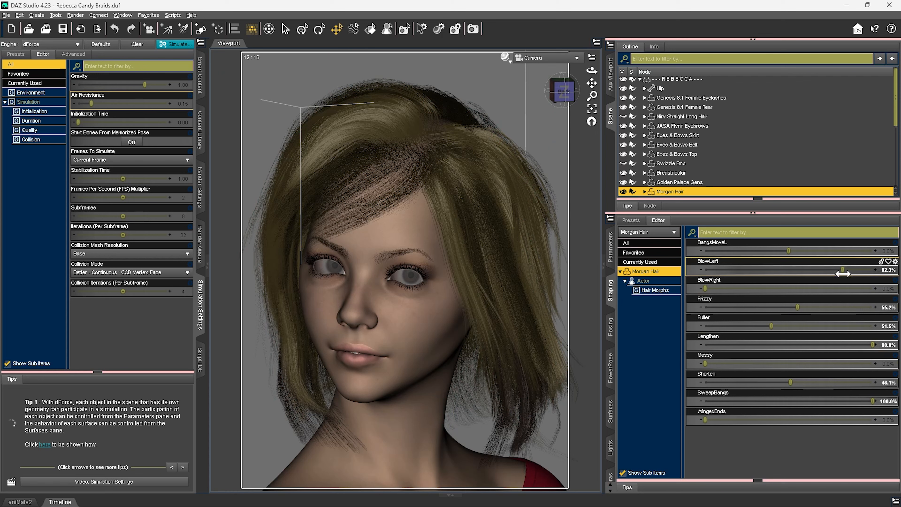
pyautogui.moveTo(843, 272); pyautogui.dragTo(810, 284)
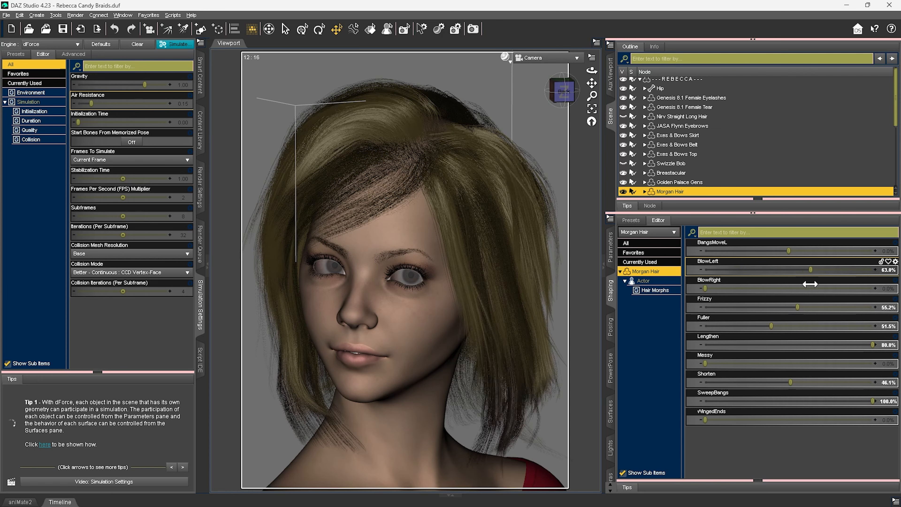
pyautogui.moveTo(706, 288); pyautogui.dragTo(761, 294)
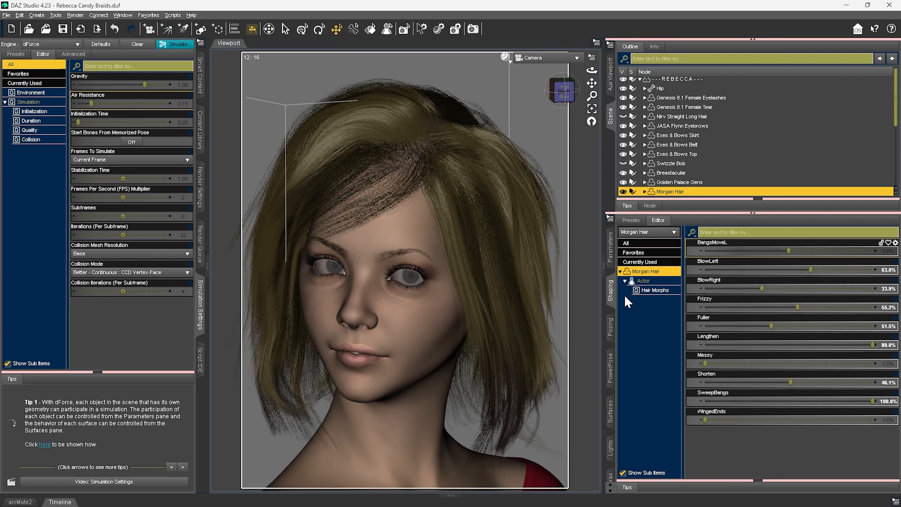
# Tilt the REBECCA figure's neck and head together with PowerPose to show the reshaped Morgan Hair in another pose
pyautogui.click(610, 368)
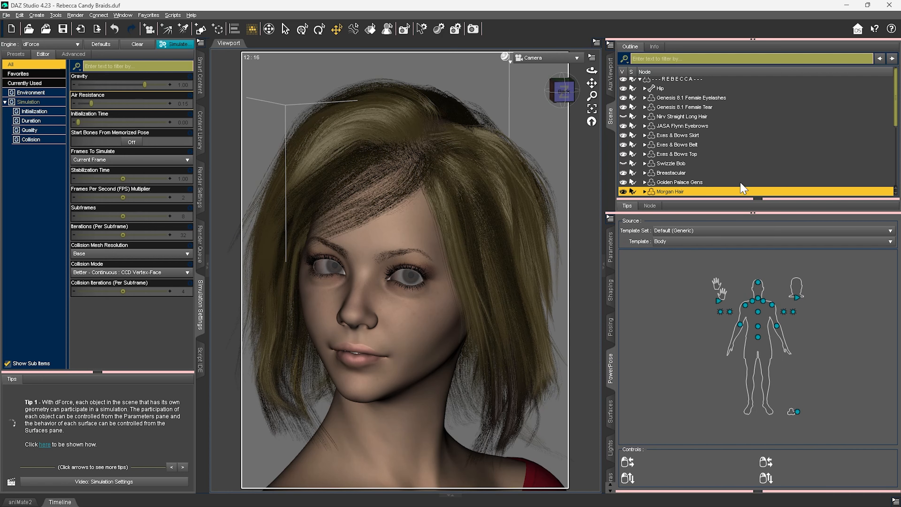
pyautogui.click(686, 82)
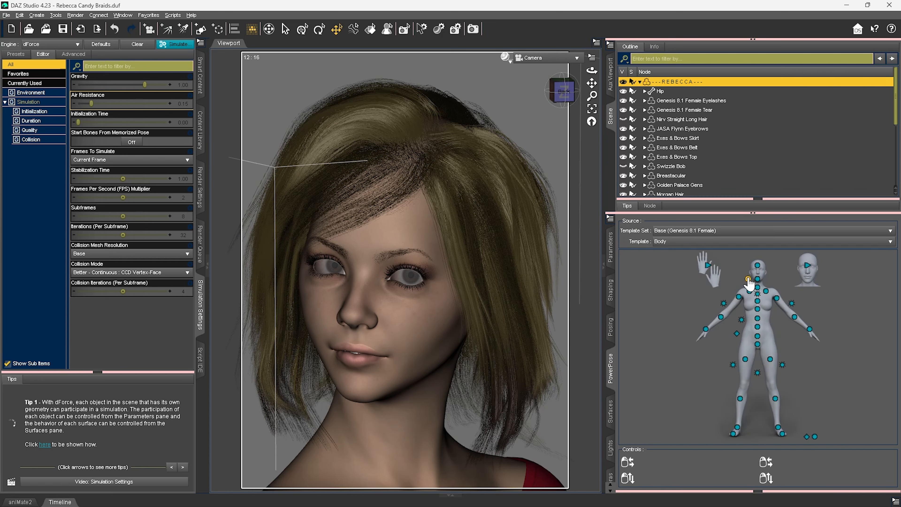
pyautogui.moveTo(748, 282); pyautogui.dragTo(749, 287)
pyautogui.moveTo(592, 97); pyautogui.dragTo(592, 101)
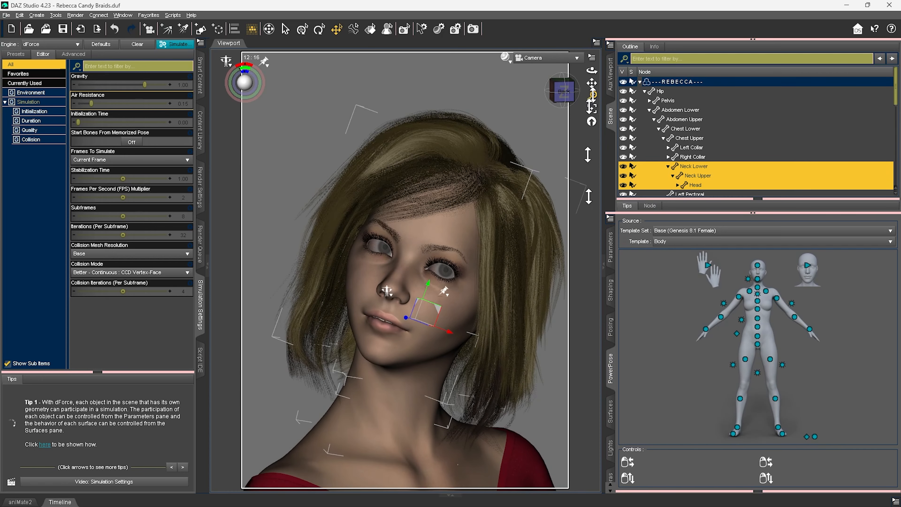
# Reset Morgan Hair's BlowRight morph to 0% and raise its BlowLeft morph to 79.8%
pyautogui.click(610, 290)
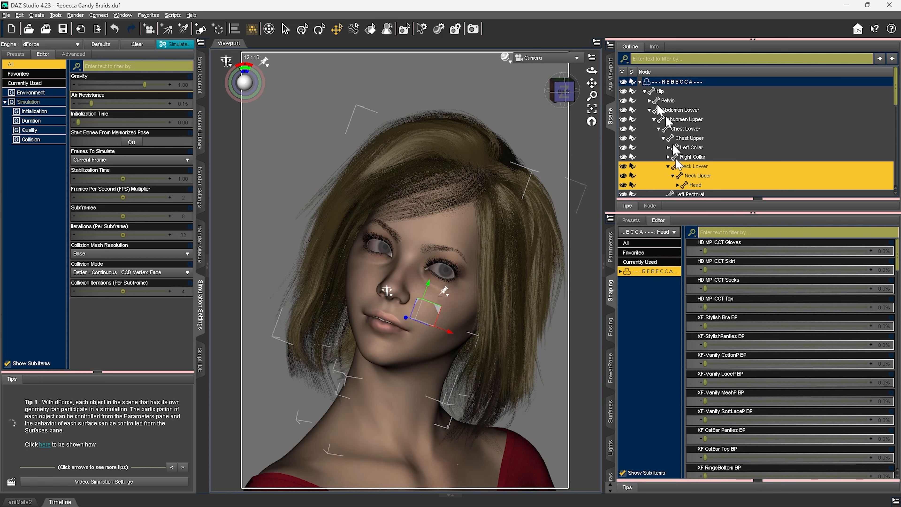
pyautogui.click(645, 91)
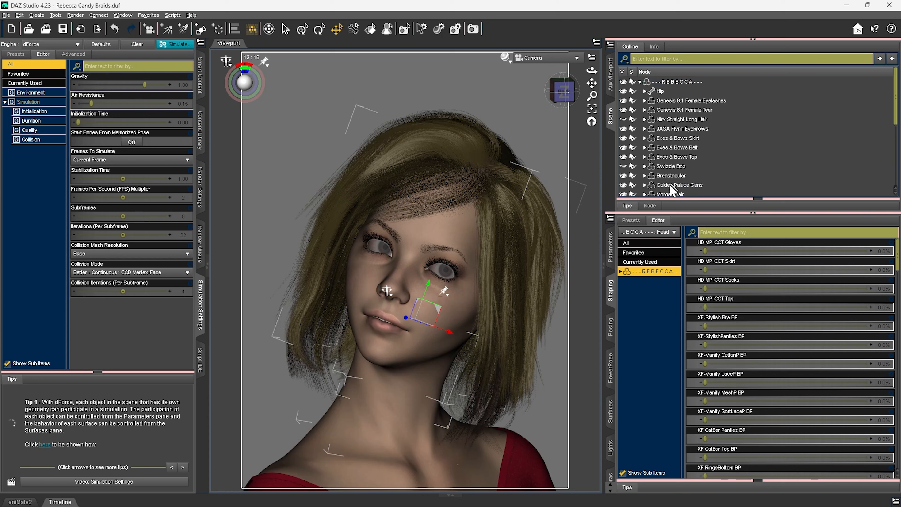
pyautogui.click(670, 194)
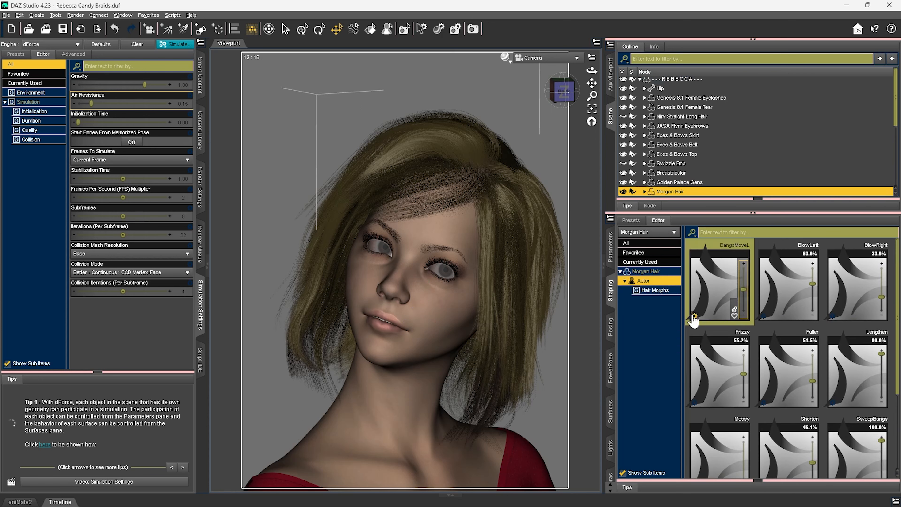
pyautogui.click(648, 271)
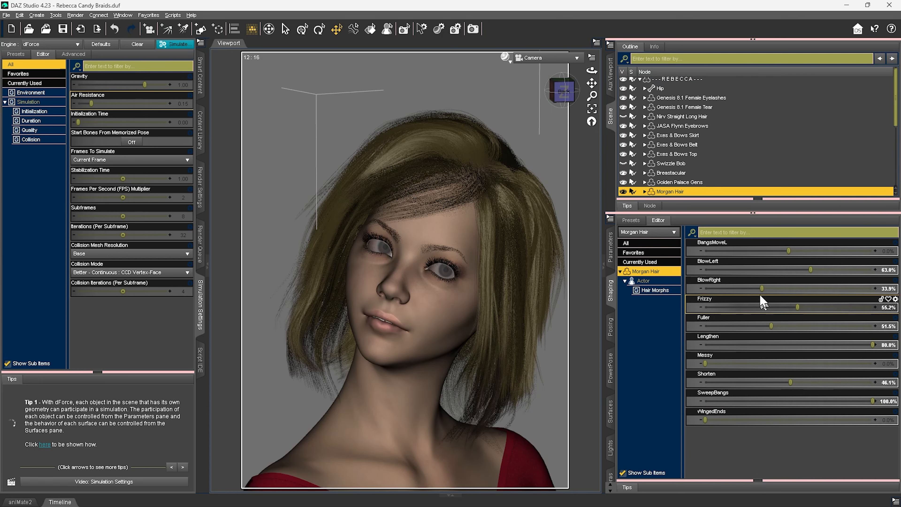
pyautogui.moveTo(766, 289); pyautogui.dragTo(649, 291)
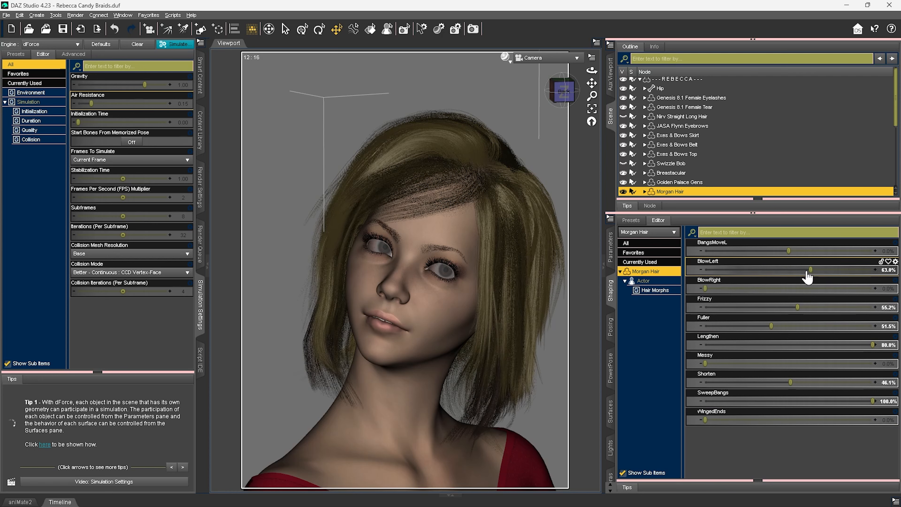
pyautogui.moveTo(809, 270); pyautogui.dragTo(838, 286)
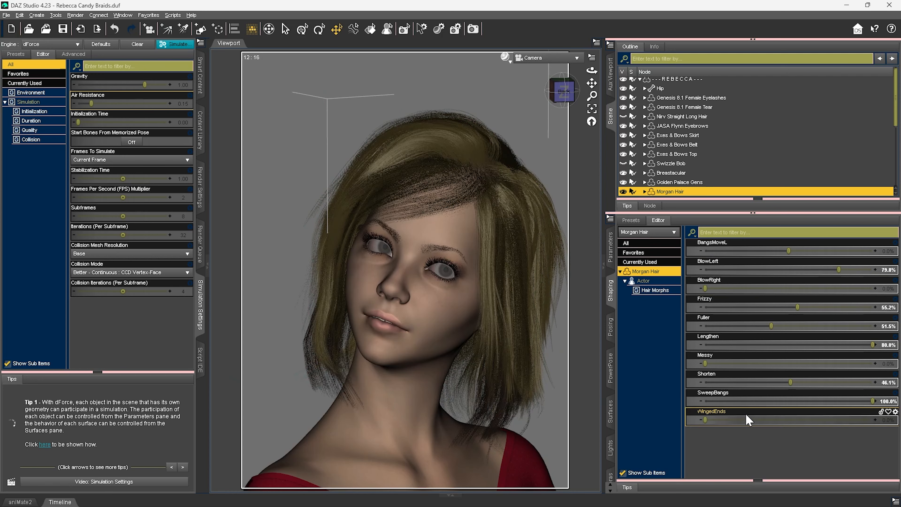
# Examine Morgan Hair's shaping morph values alongside the Iray preview of the reshaped style
pyautogui.click(487, 274)
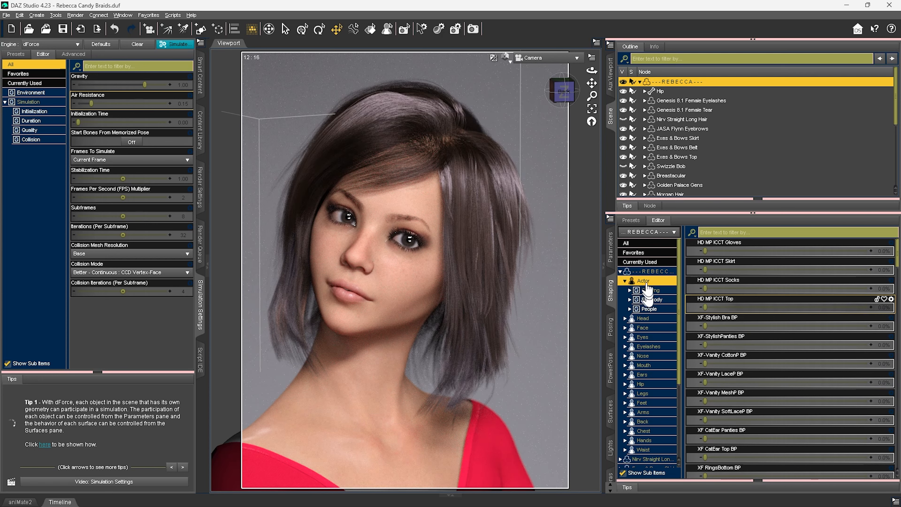
pyautogui.click(670, 193)
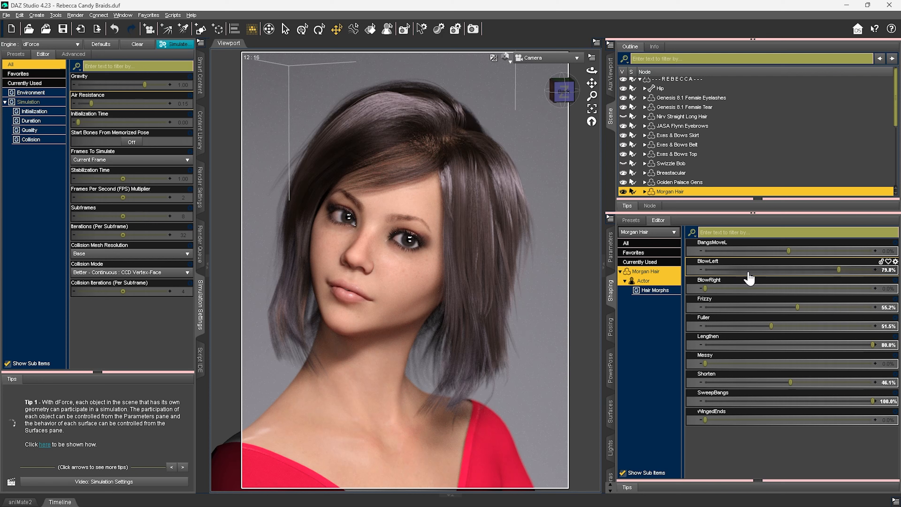
pyautogui.moveTo(750, 278)
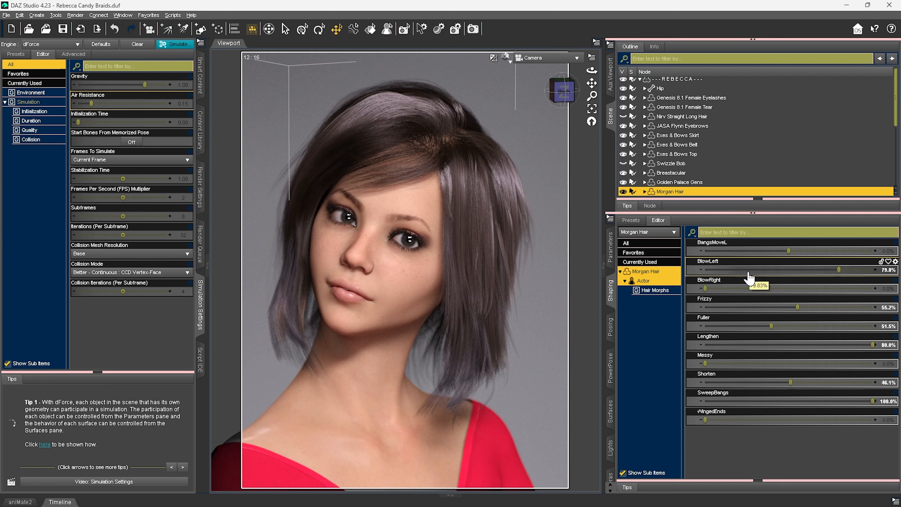
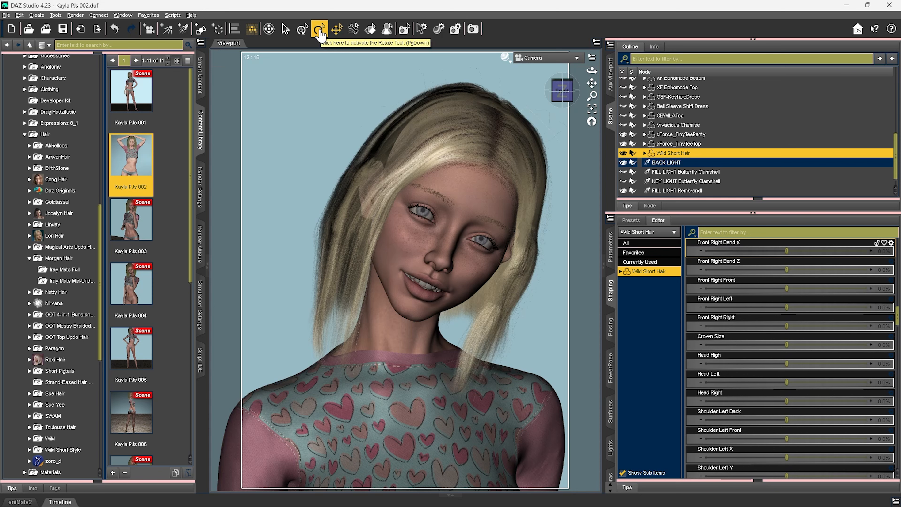
# Rotate Wild Short Hair's left front bones lFront01_1, lFront01_2 (about -12.8°) and lFront01 to swing those strands outward
pyautogui.click(320, 32)
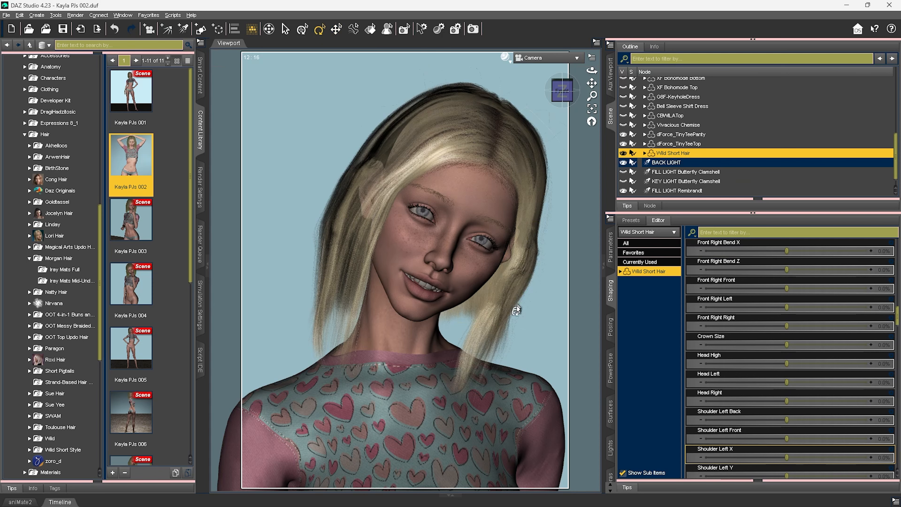
pyautogui.click(512, 287)
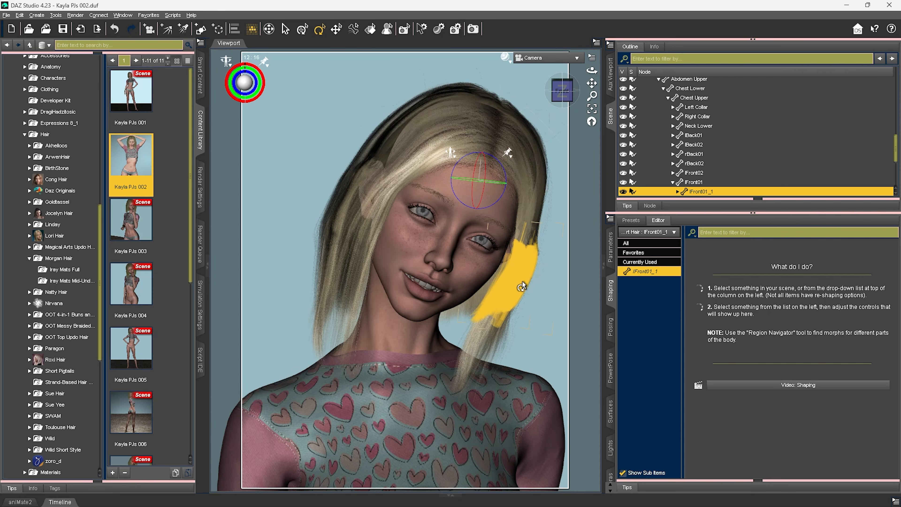
pyautogui.moveTo(489, 210); pyautogui.dragTo(496, 213)
pyautogui.click(498, 323)
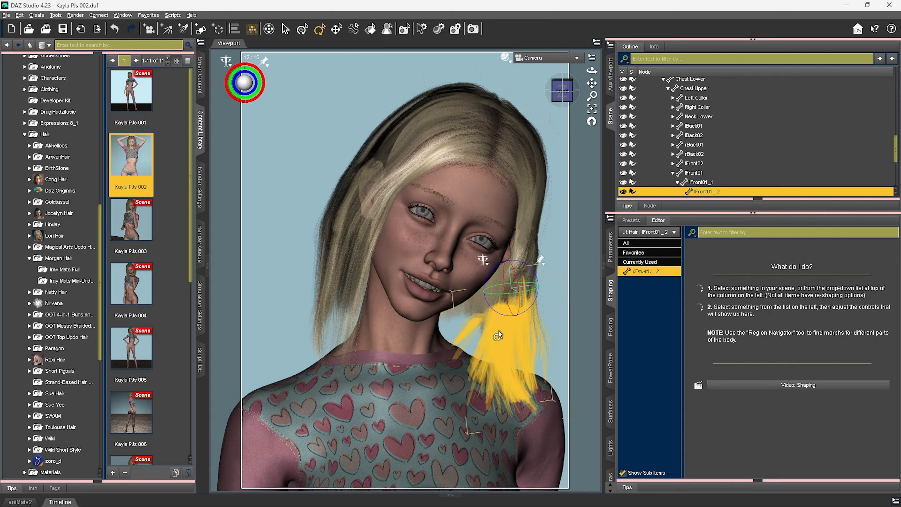
pyautogui.moveTo(496, 316); pyautogui.dragTo(496, 321)
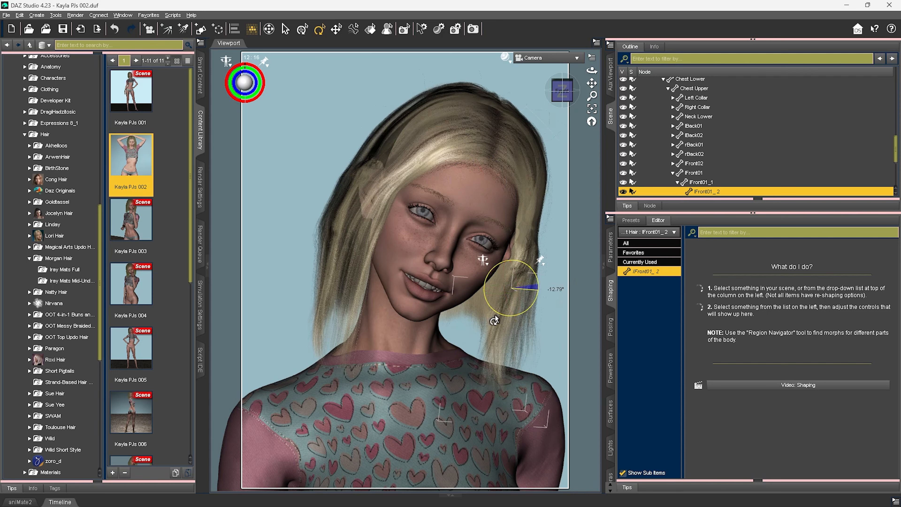
pyautogui.click(517, 234)
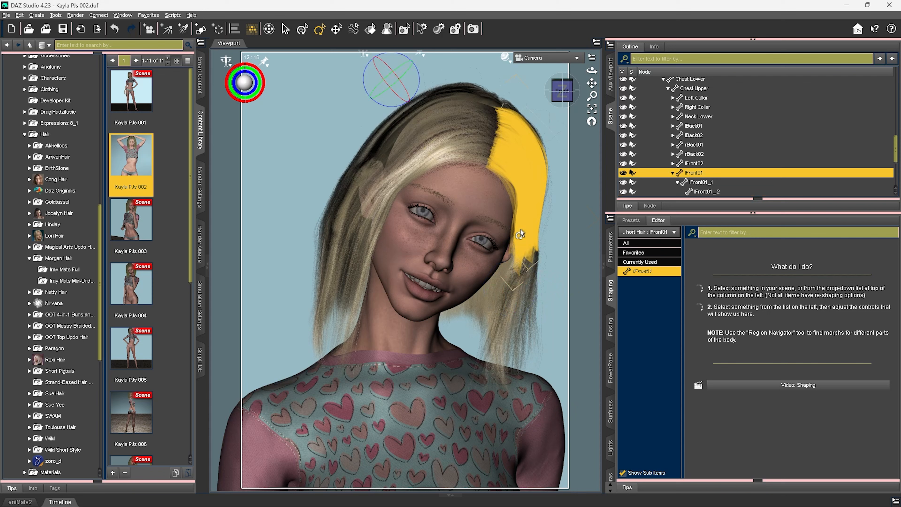
pyautogui.moveTo(399, 105); pyautogui.dragTo(399, 107)
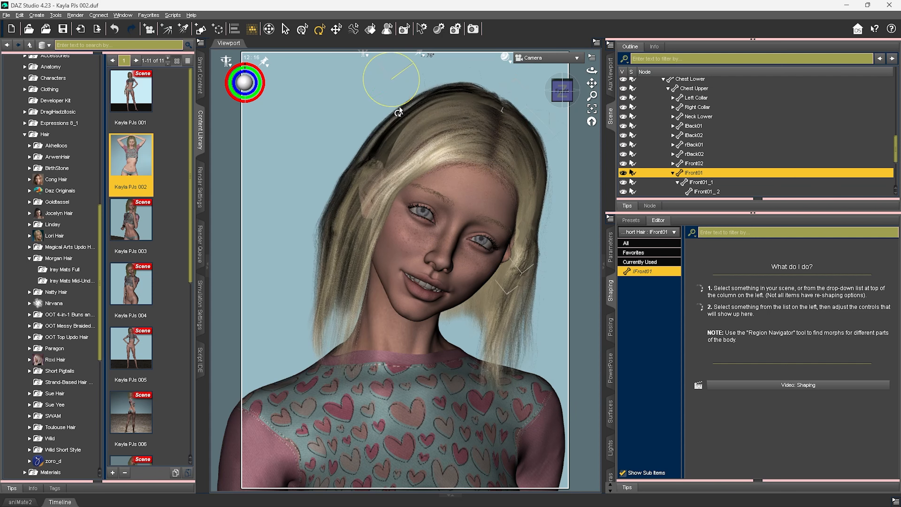
# Rotate Wild Short Hair's right front bones rFront01_1 and rFront02_1 to adjust the strands on that side of the face
pyautogui.click(363, 223)
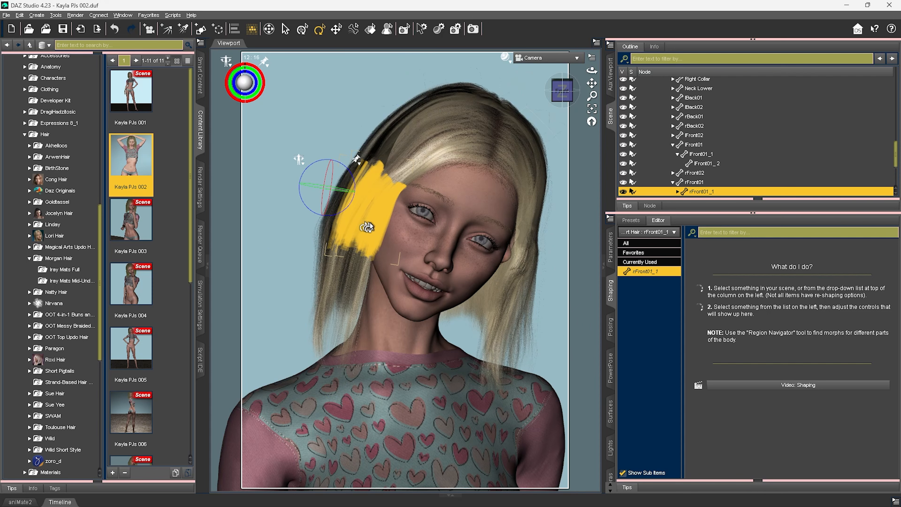
pyautogui.moveTo(333, 214); pyautogui.dragTo(341, 217)
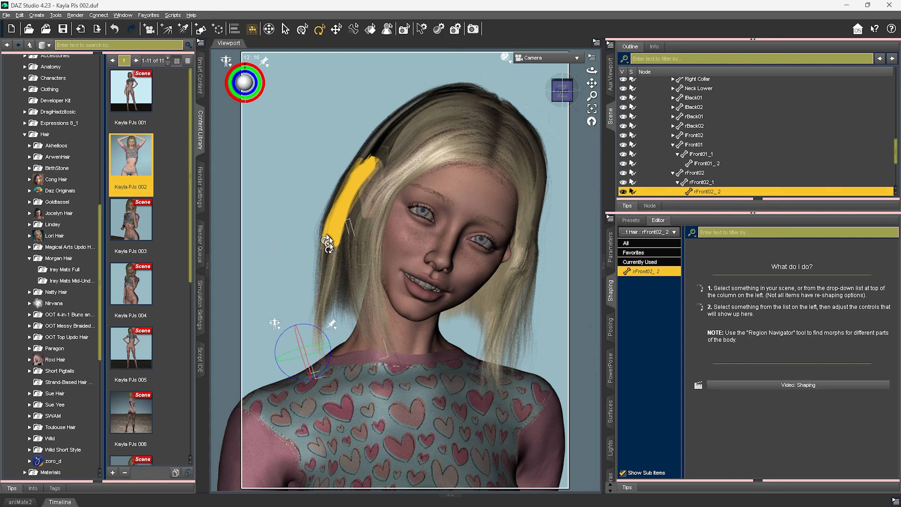
pyautogui.click(315, 330)
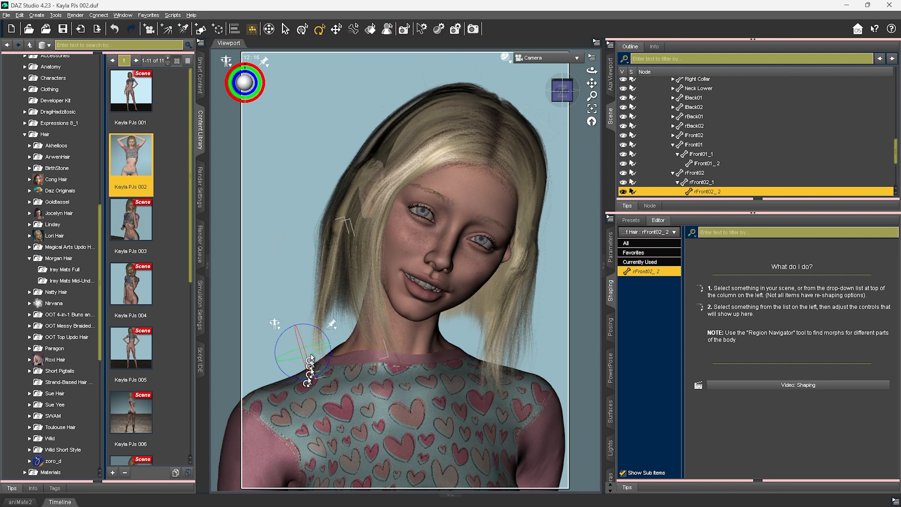
pyautogui.click(328, 221)
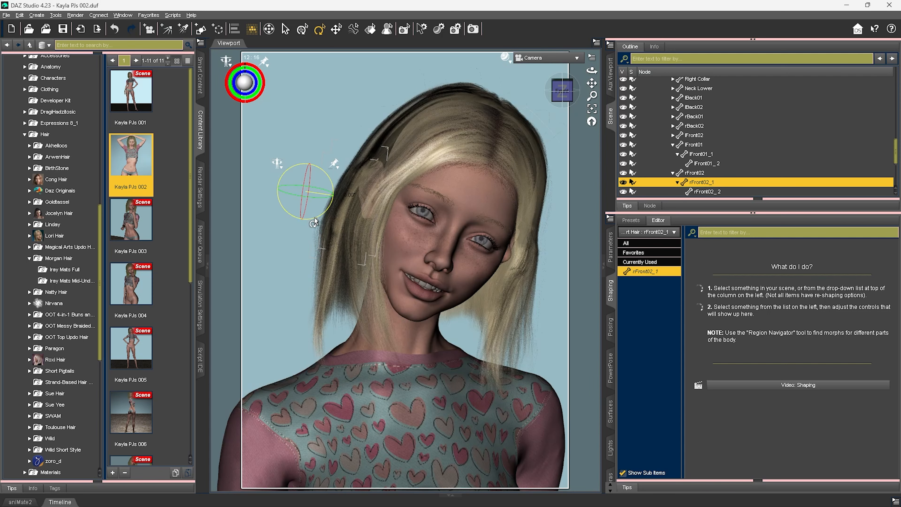
pyautogui.moveTo(315, 218); pyautogui.dragTo(321, 226)
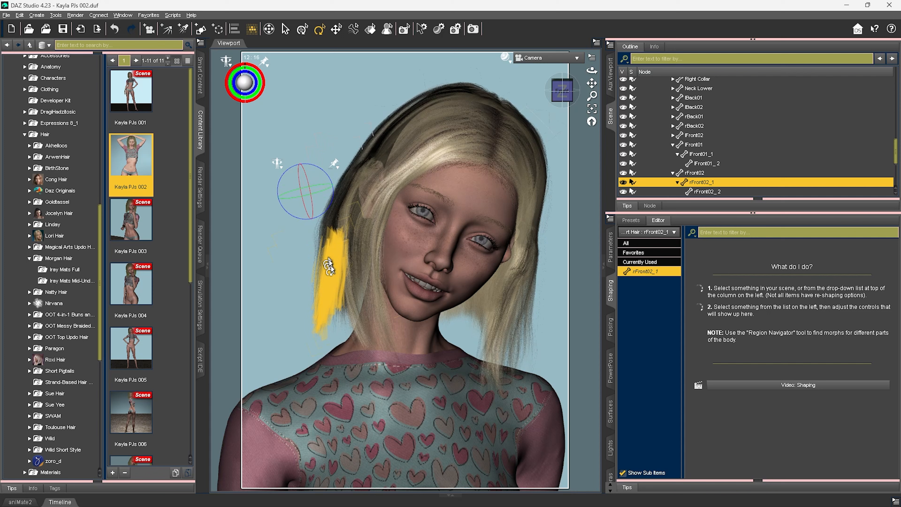
# Rotate Wild Short Hair's back bones rBack01_1 and lBack01_2 to adjust the strands behind the neck
pyautogui.click(325, 233)
pyautogui.moveTo(315, 216); pyautogui.dragTo(316, 210)
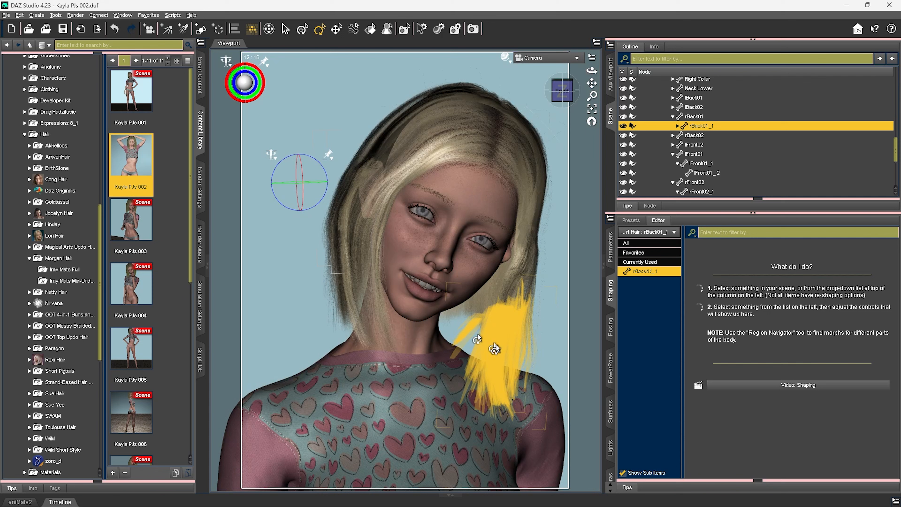
pyautogui.click(477, 302)
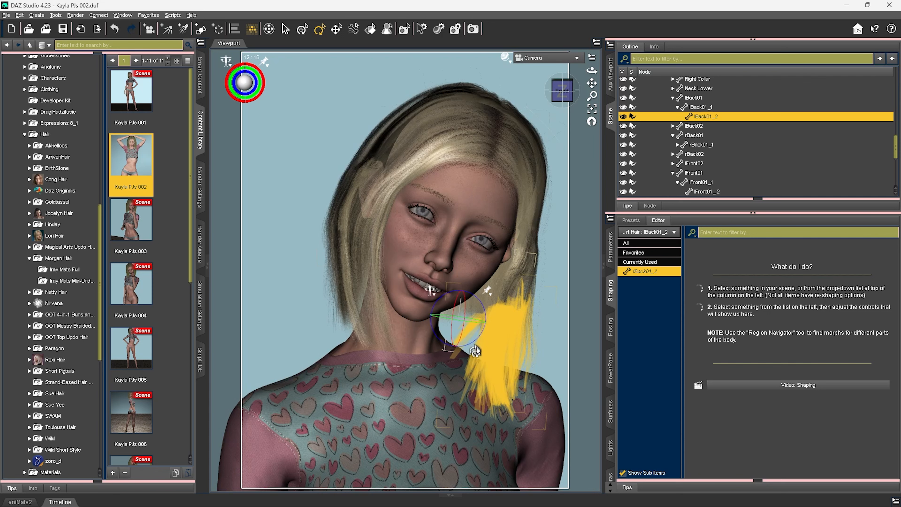
pyautogui.moveTo(472, 351); pyautogui.dragTo(467, 345)
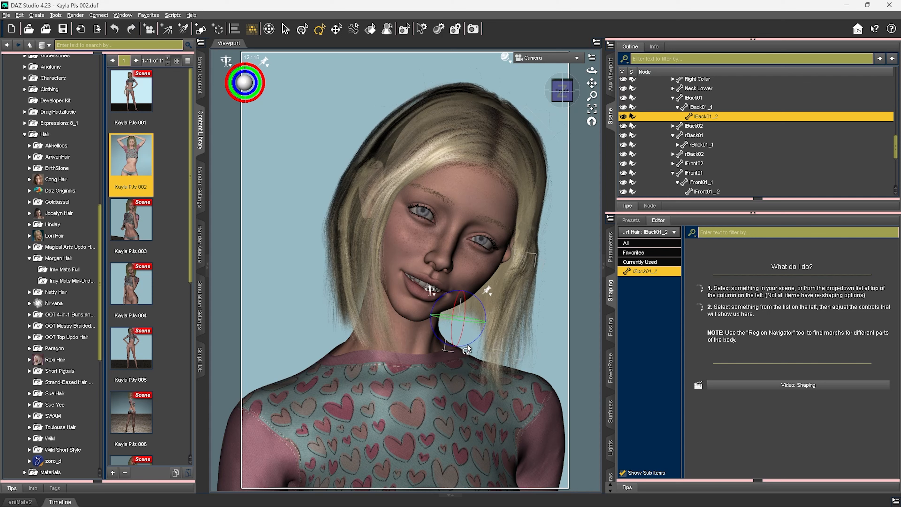
# Translate Wild Short Hair's left front bones lFront01_2 and lFront01_1 outward, away from the face
pyautogui.hotkey('alt', 'shift', 't')
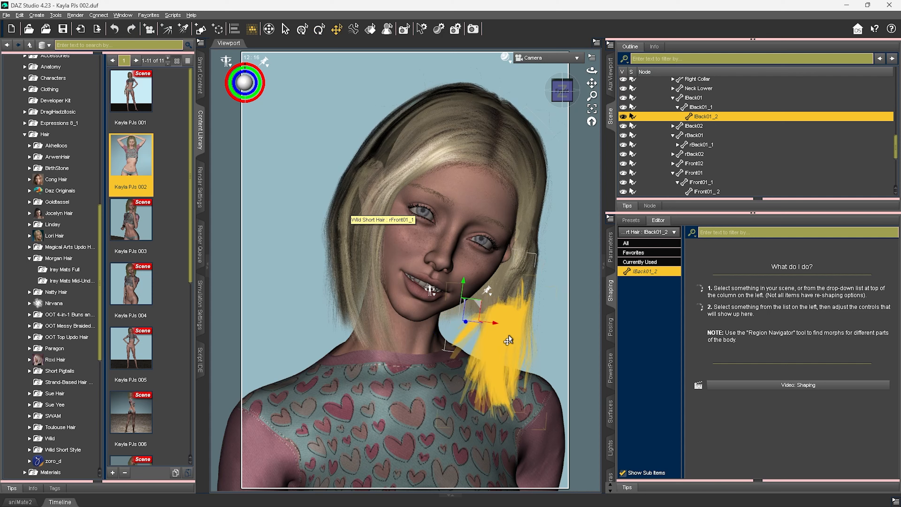
pyautogui.click(509, 319)
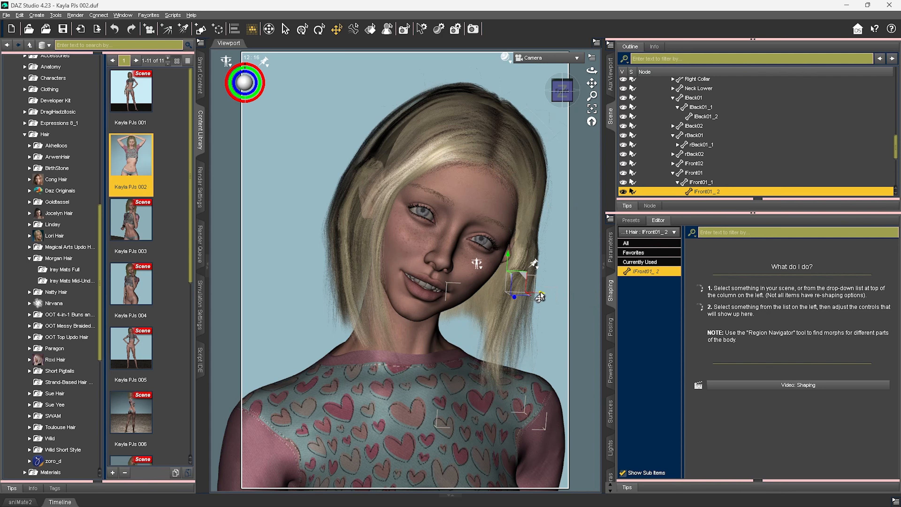
pyautogui.moveTo(542, 297)
pyautogui.mouseDown()
pyautogui.moveTo(586, 300)
pyautogui.moveTo(556, 302)
pyautogui.mouseUp()
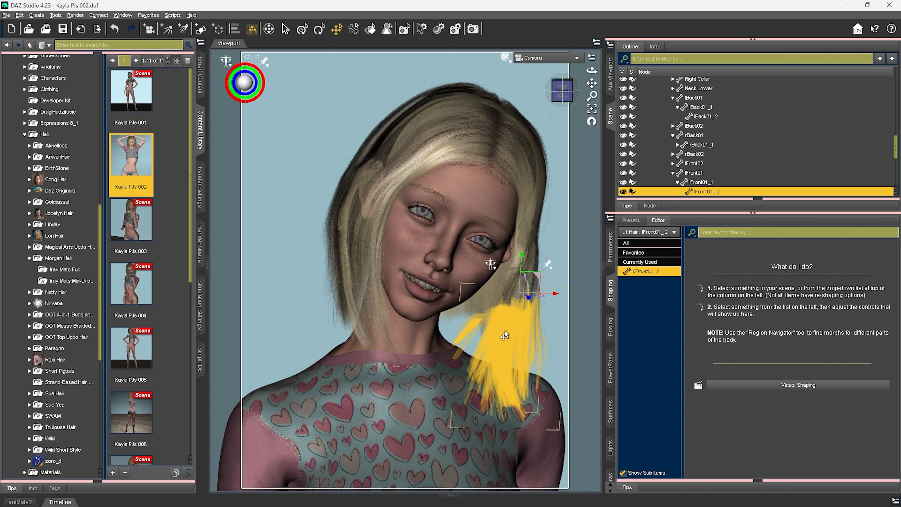
pyautogui.click(517, 257)
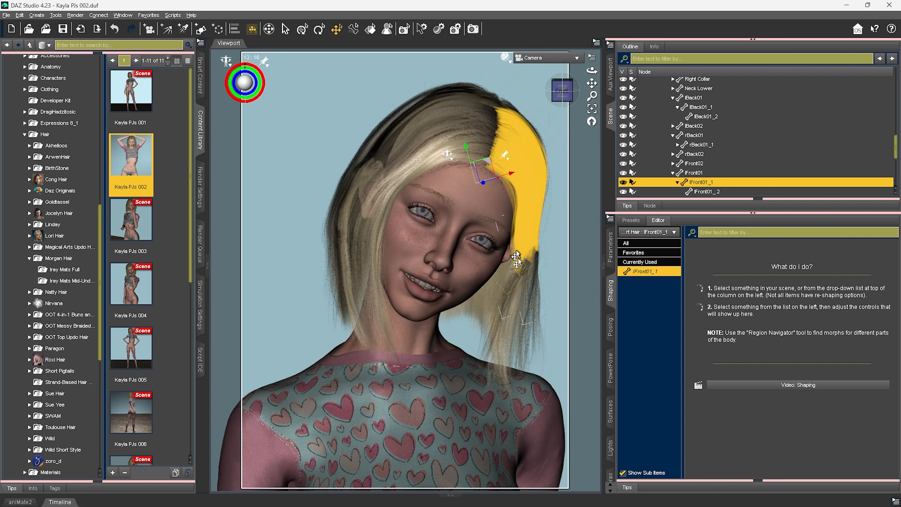
pyautogui.moveTo(510, 174)
pyautogui.mouseDown()
pyautogui.moveTo(533, 171)
pyautogui.moveTo(515, 177)
pyautogui.mouseUp()
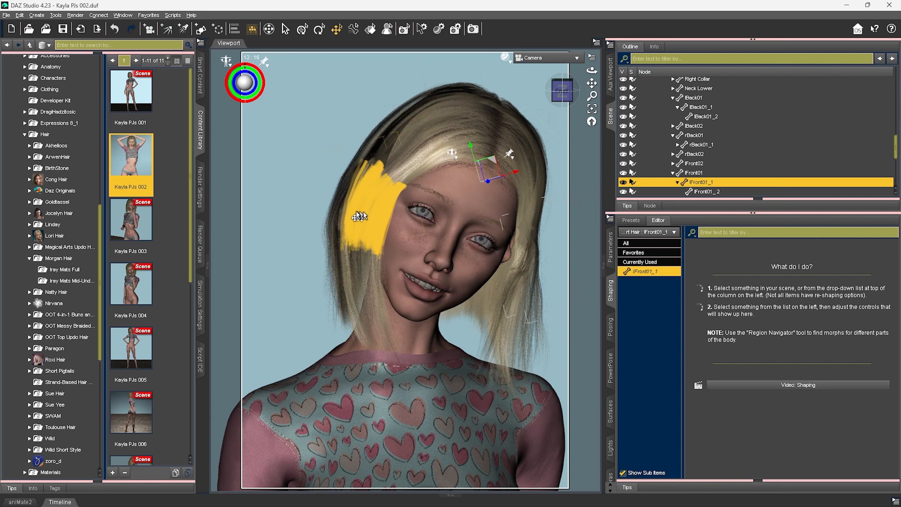
# Translate Wild Short Hair's right front bones rFront01_1 and rFront02_1 outward to widen that side of the hair
pyautogui.click(364, 198)
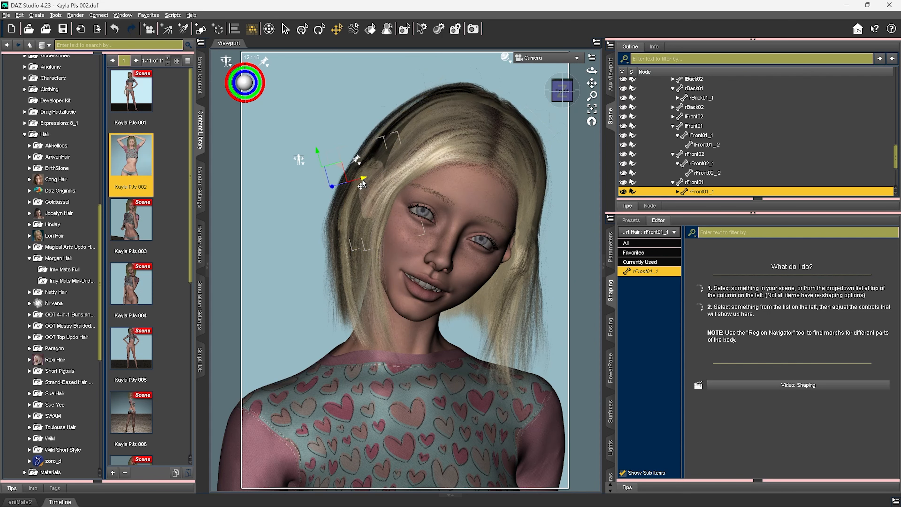
pyautogui.moveTo(362, 181)
pyautogui.mouseDown()
pyautogui.moveTo(376, 177)
pyautogui.moveTo(349, 184)
pyautogui.moveTo(358, 183)
pyautogui.mouseUp()
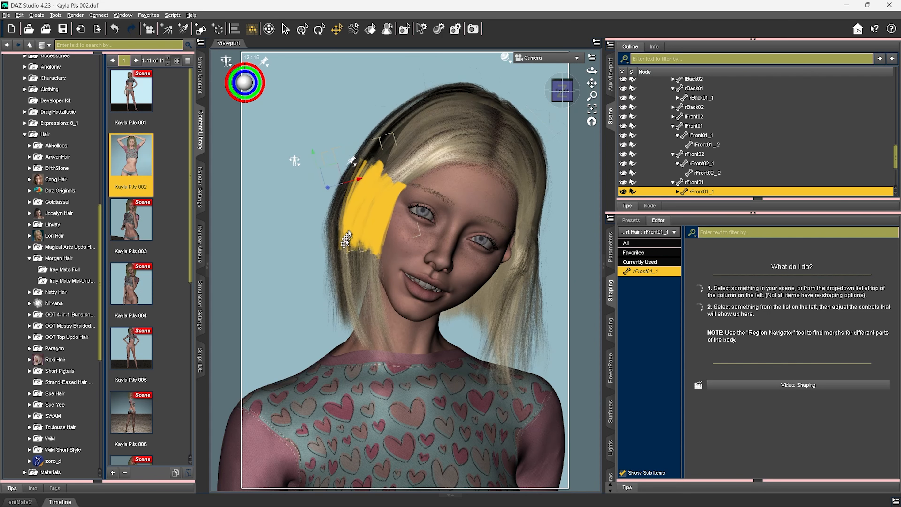
pyautogui.click(333, 229)
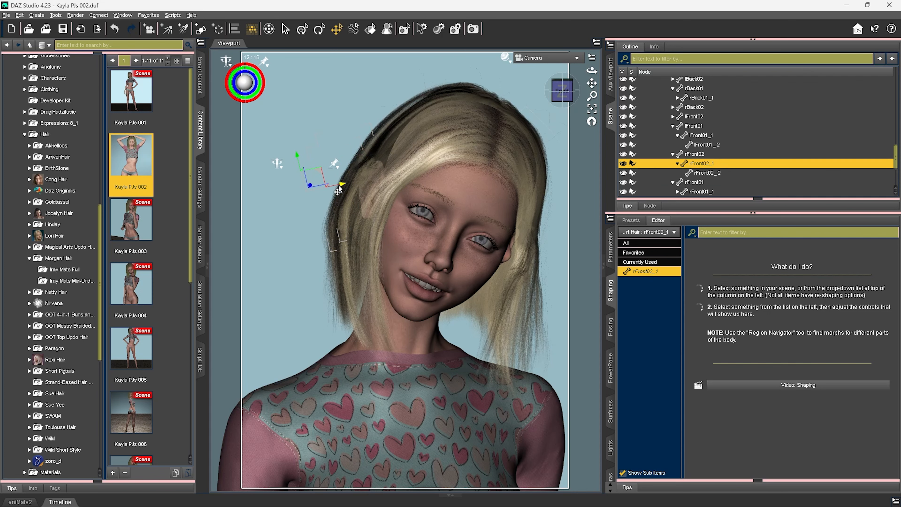
pyautogui.moveTo(339, 189); pyautogui.dragTo(323, 195)
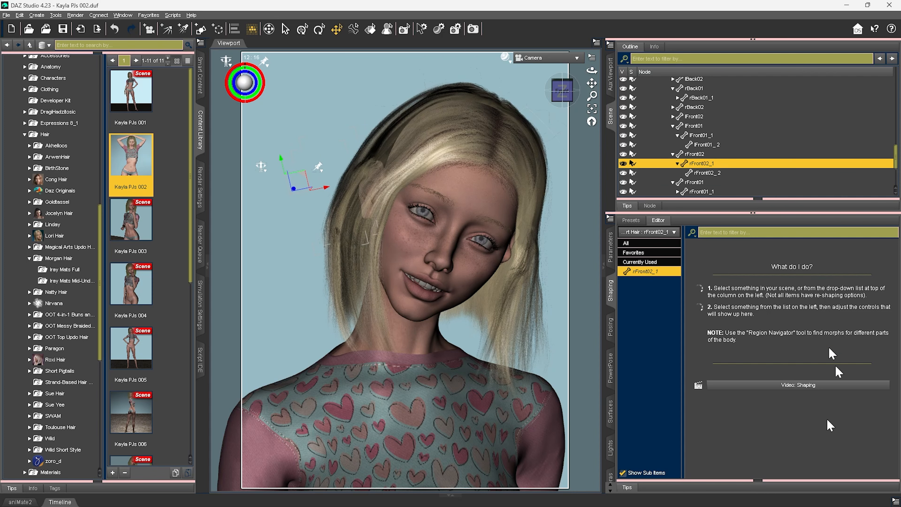
# Preview the reshaped hair in the Iray viewport style and show the transform parameters of the rFront02_1 bone
pyautogui.hotkey('ctrl', '0')
pyautogui.hotkey('alt', 'shift', 'v')
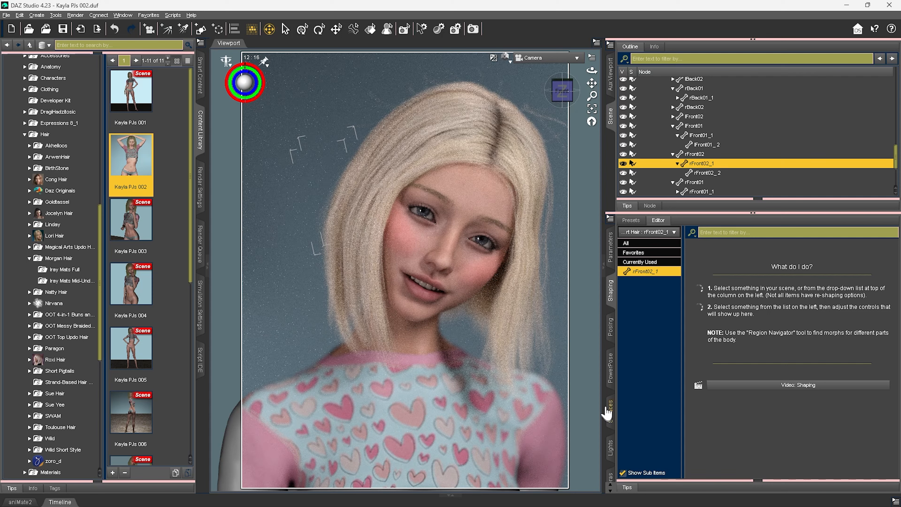
pyautogui.click(610, 248)
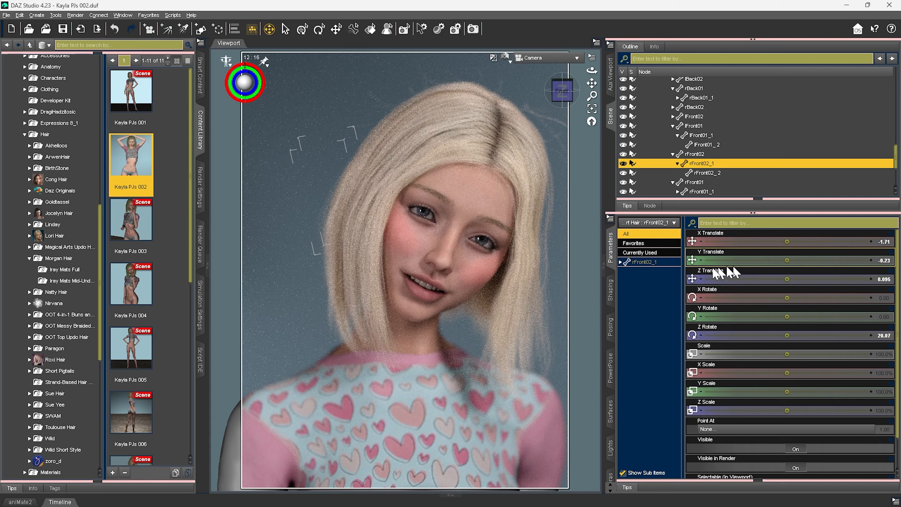
# Compare the rotation and transform parameters of Wild Short Hair's rFront02_1 and lFront01_2 bones in the Posing and Parameters panes
pyautogui.click(612, 332)
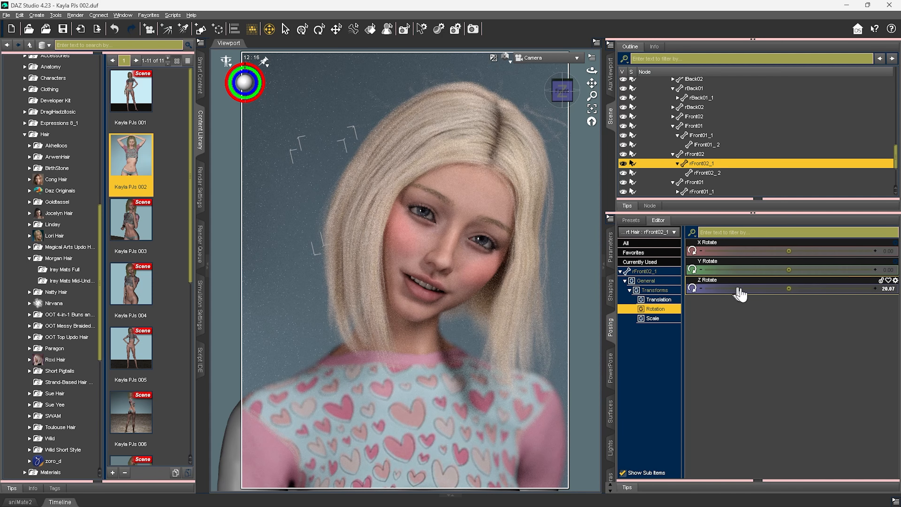
pyautogui.click(714, 172)
pyautogui.click(705, 161)
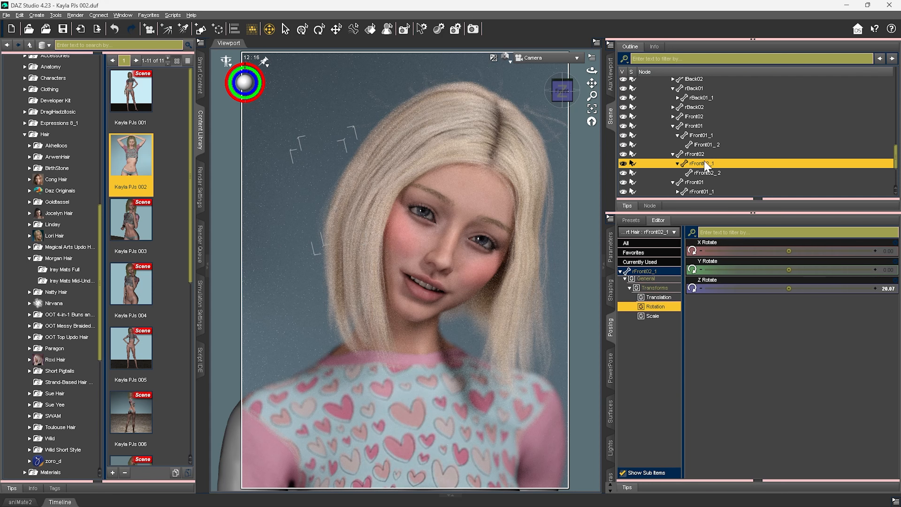
pyautogui.click(695, 153)
pyautogui.click(704, 144)
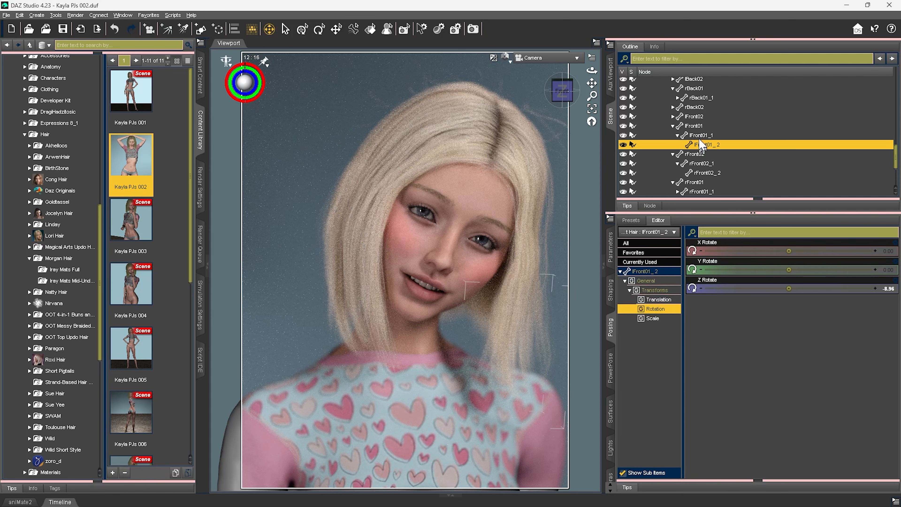
pyautogui.click(611, 248)
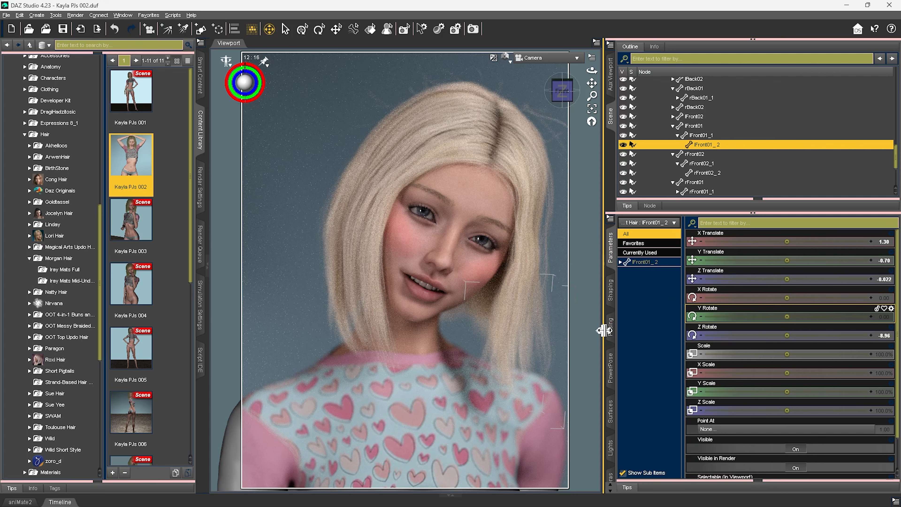
pyautogui.click(611, 325)
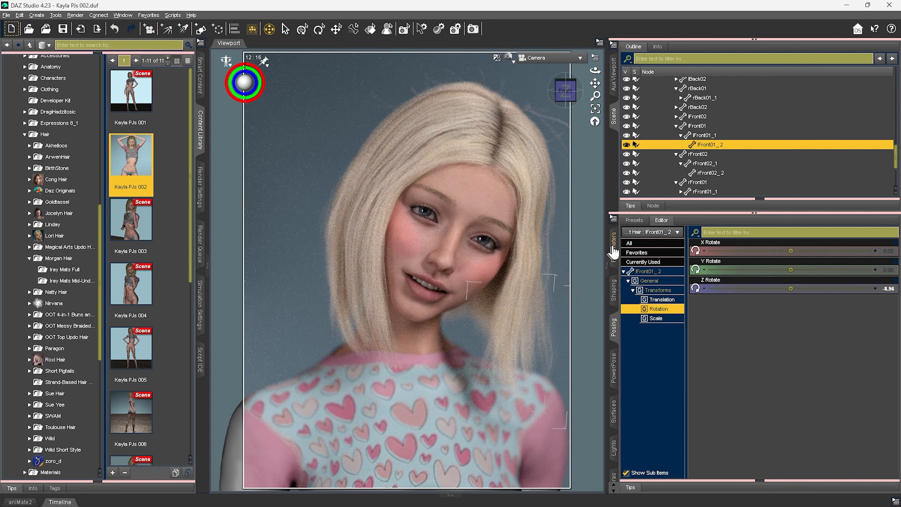
pyautogui.click(614, 249)
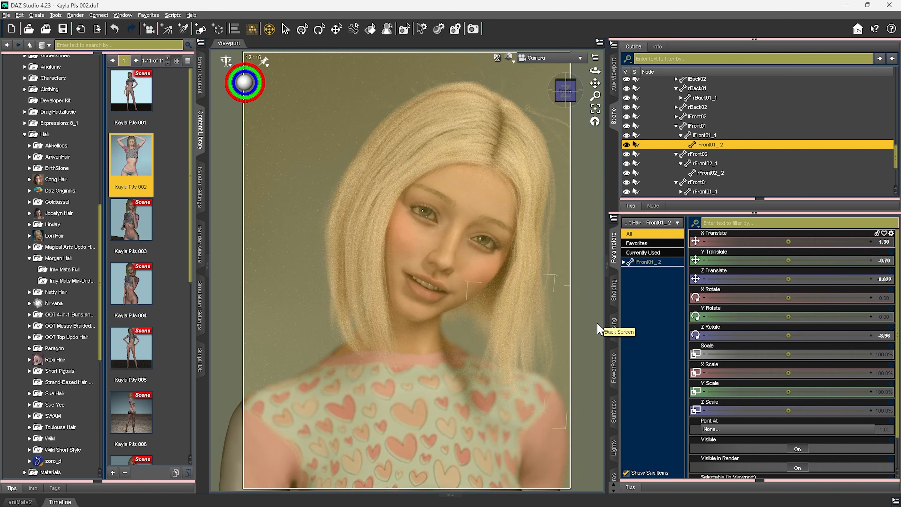
# Switch the viewport to textured shading and check the PowerPose template with hair bones lFront01_2 and rFront02_2 selected
pyautogui.hotkey('ctrl', '9')
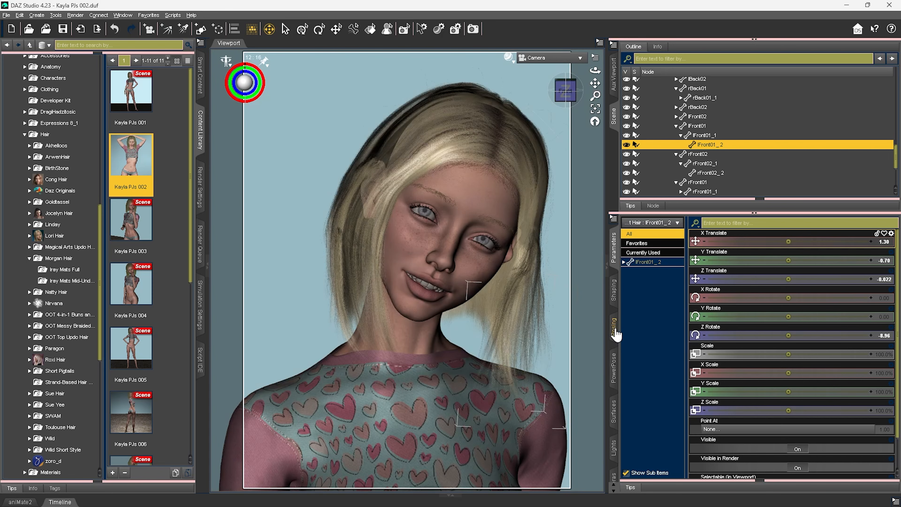
pyautogui.click(615, 329)
pyautogui.click(614, 371)
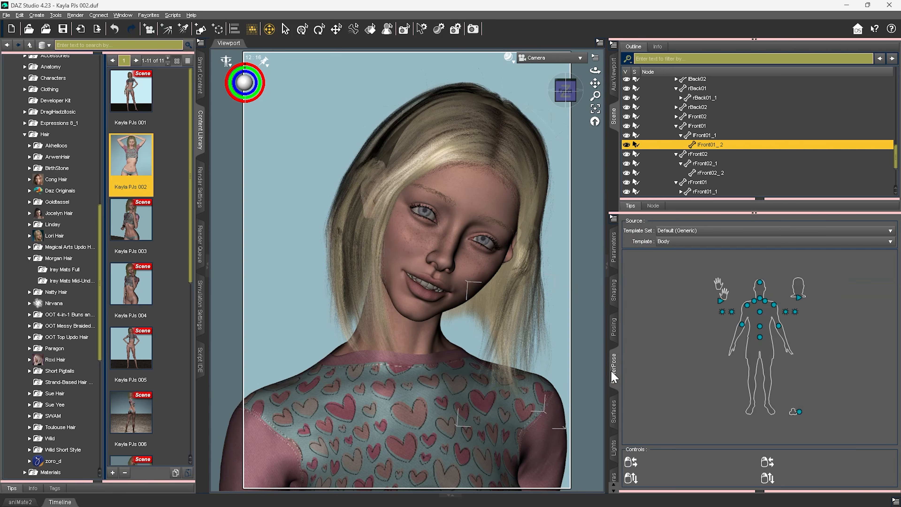
pyautogui.click(703, 171)
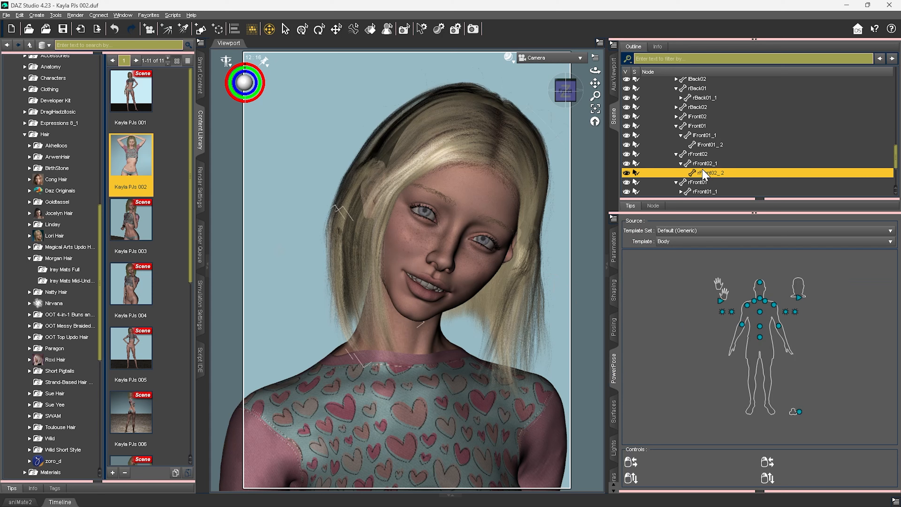
# Straighten the Kayla figure's neck and head to the zero pose through PowerPose and preview the result in Iray
pyautogui.press('Home')
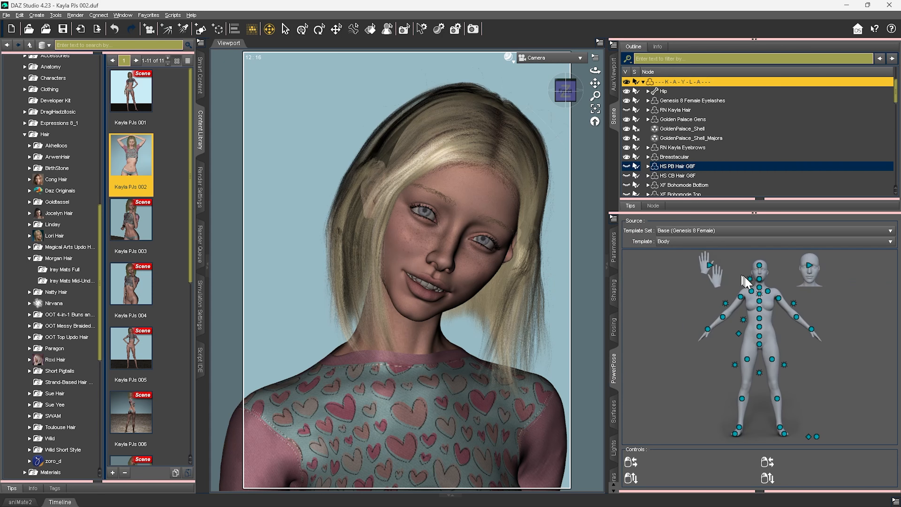
pyautogui.moveTo(752, 285); pyautogui.dragTo(718, 270)
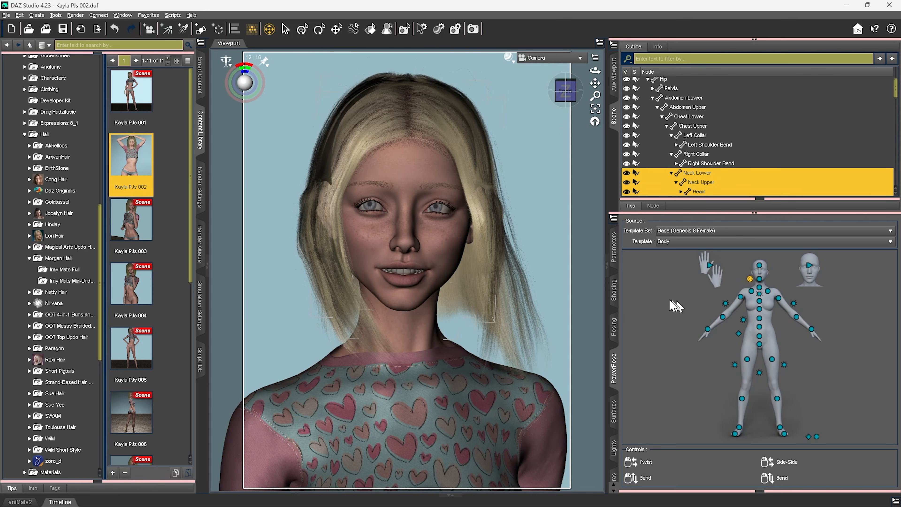
pyautogui.hotkey('ctrl', 'l')
pyautogui.press('Return')
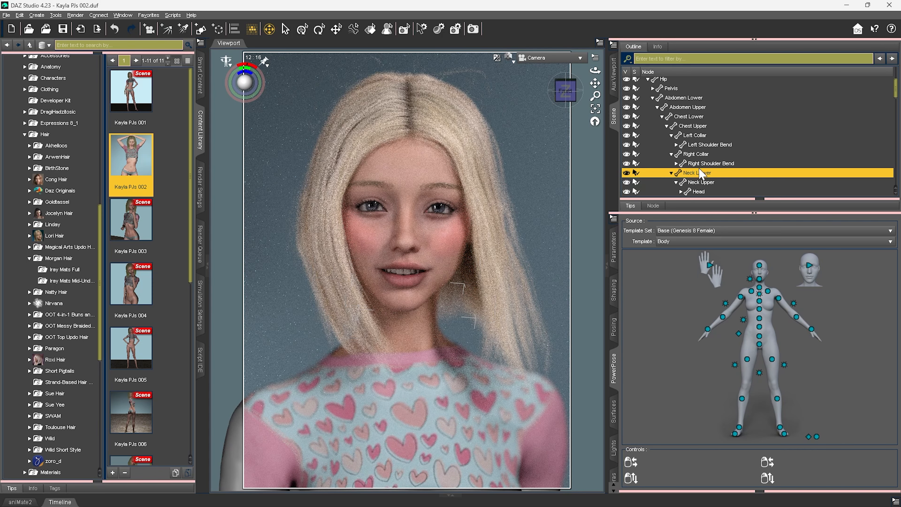
# Zero the pose of the Wild Short Hair figure and select its lBack01_1 bone
pyautogui.scroll(3, 695, 167)
pyautogui.click(672, 177)
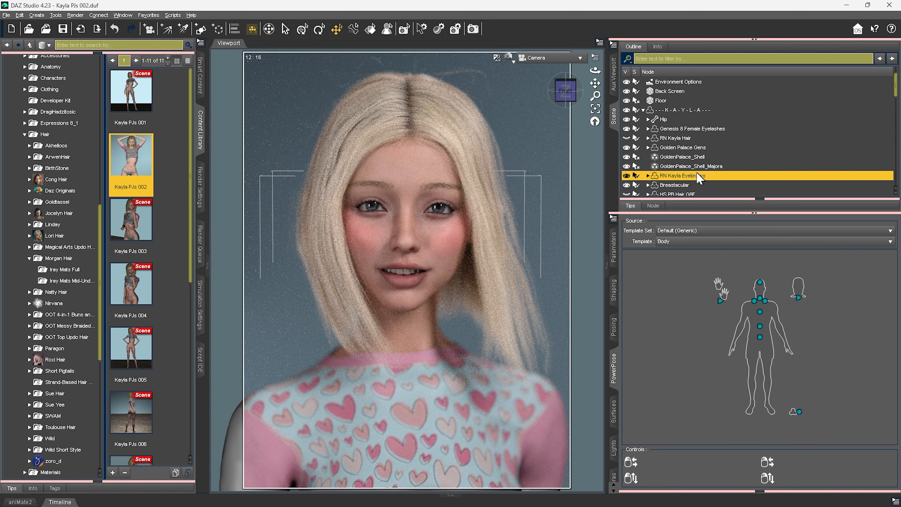
pyautogui.scroll(-5, 698, 173)
pyautogui.click(692, 155)
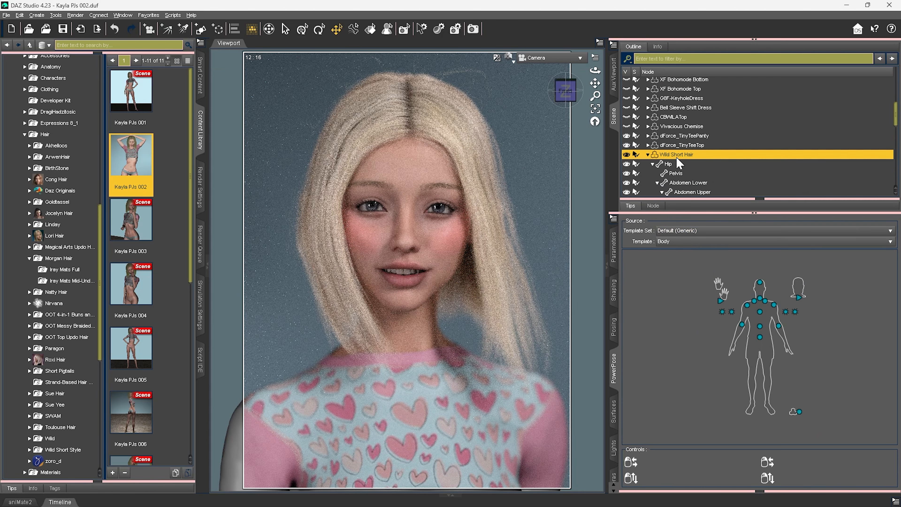
pyautogui.click(19, 15)
pyautogui.moveTo(48, 118)
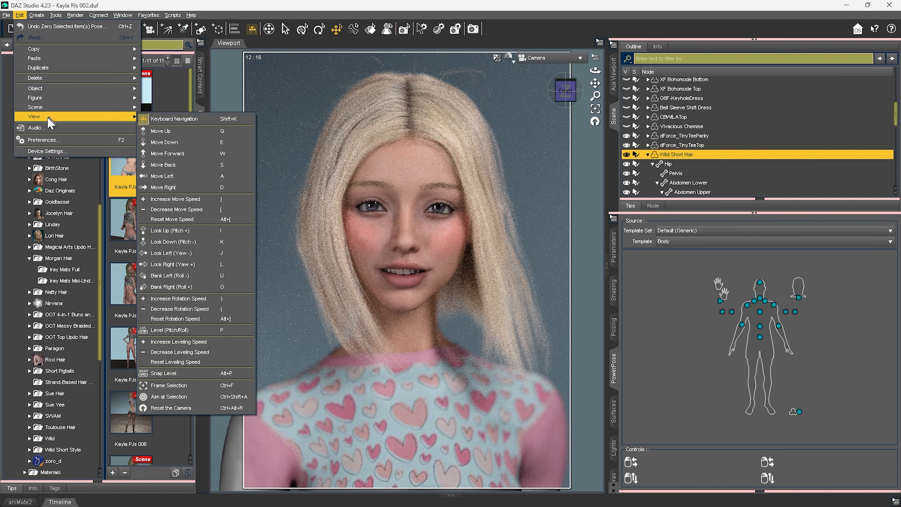
pyautogui.moveTo(46, 93)
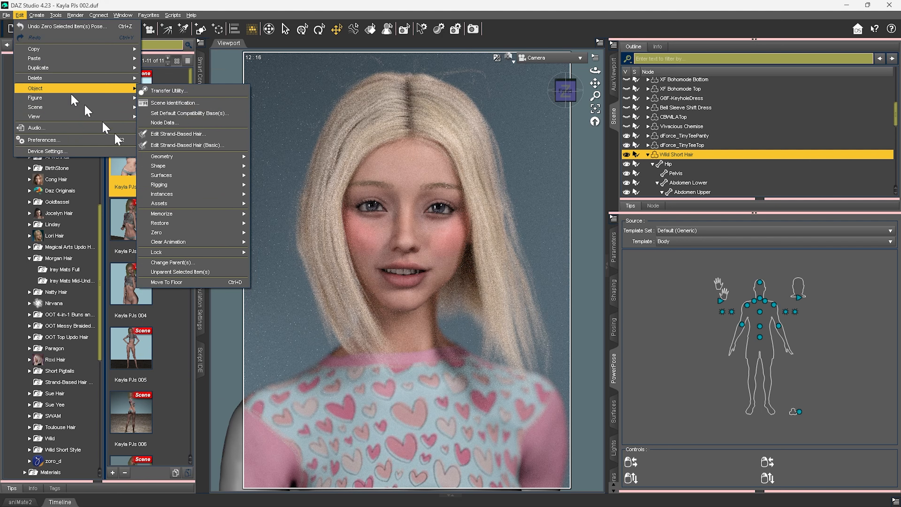
pyautogui.moveTo(191, 235)
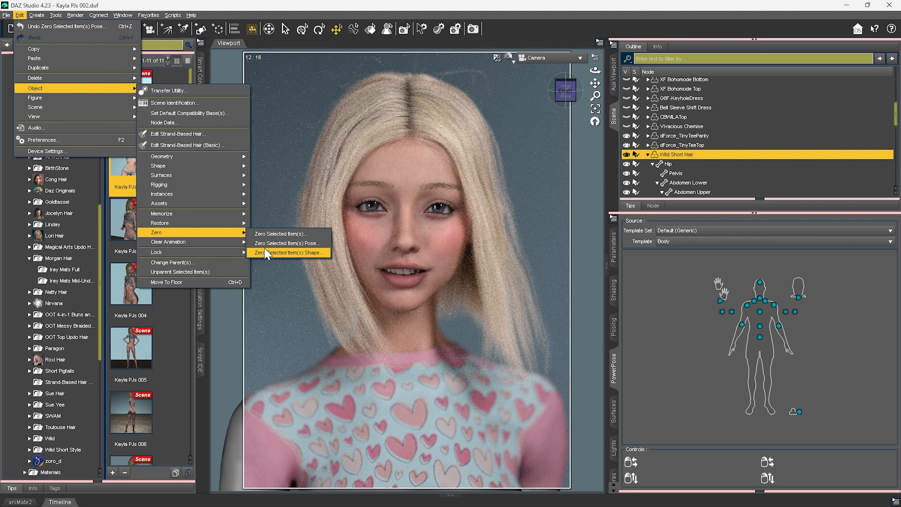
pyautogui.click(272, 244)
pyautogui.click(429, 286)
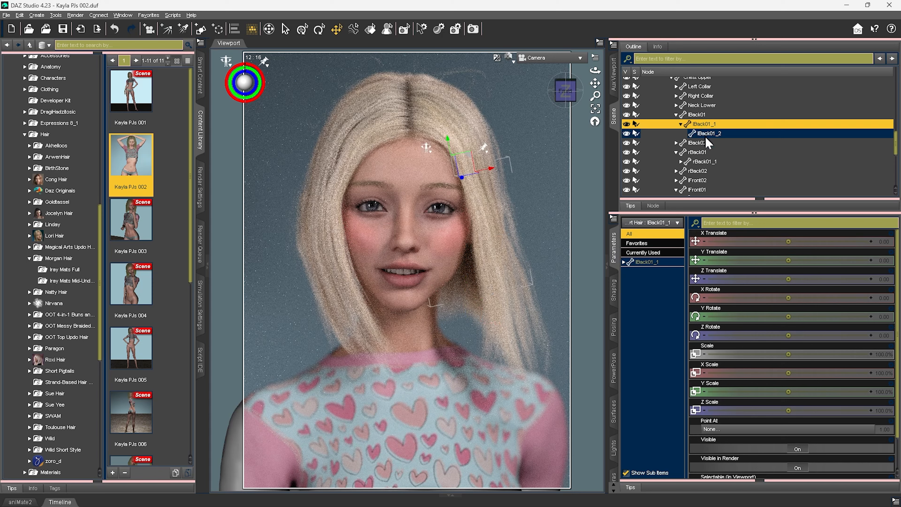
# Reset the Z rotation of hair bone rBack01_1 to zero and check bone lBack01_2
pyautogui.click(705, 162)
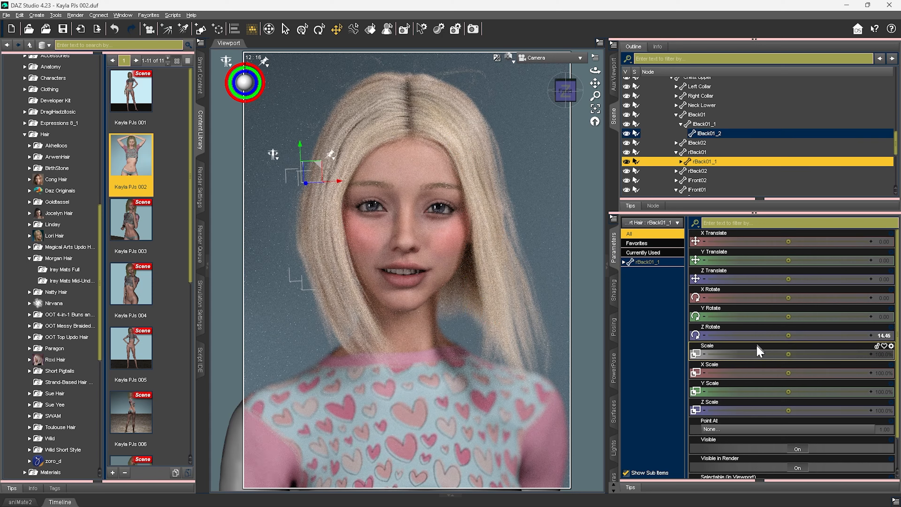
pyautogui.keyDown('alt'); pyautogui.click(759, 336); pyautogui.keyUp('alt')
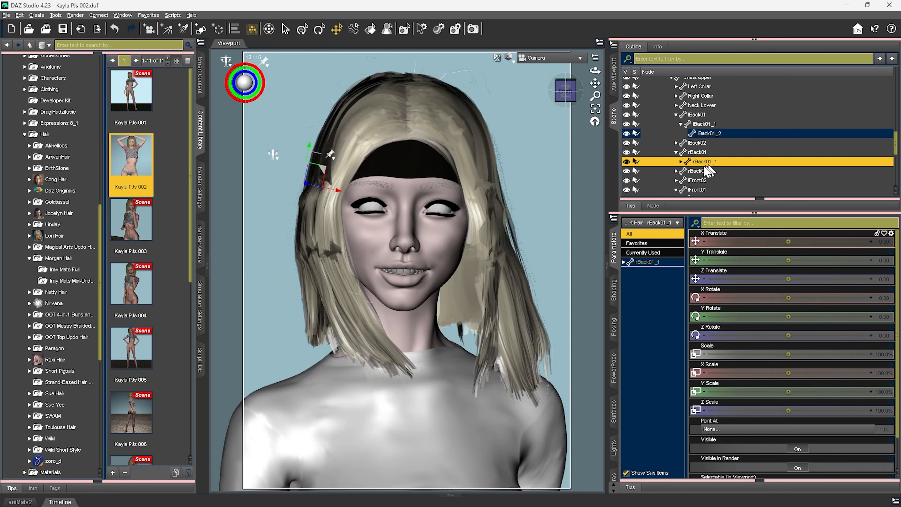
pyautogui.click(701, 124)
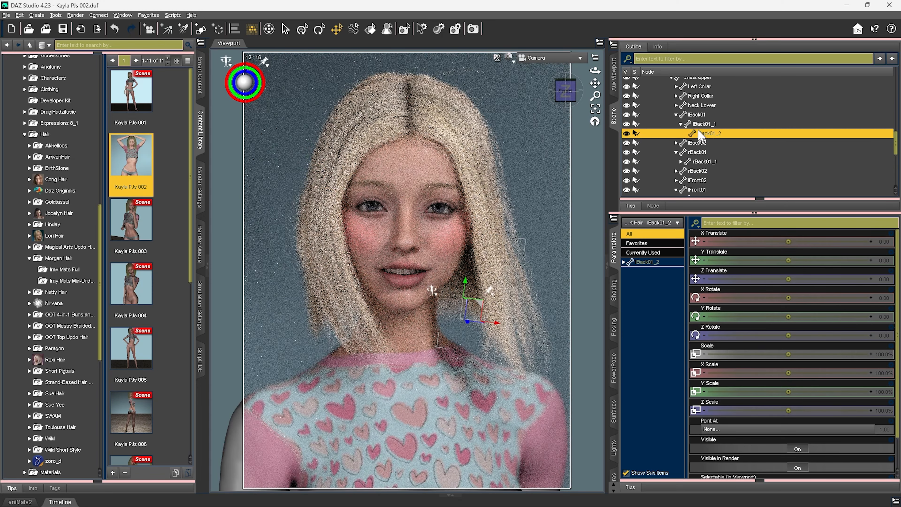
# Reset the translation and Z rotation of hair bone lFront01_2 to zero
pyautogui.scroll(-2, 701, 142)
pyautogui.click(708, 155)
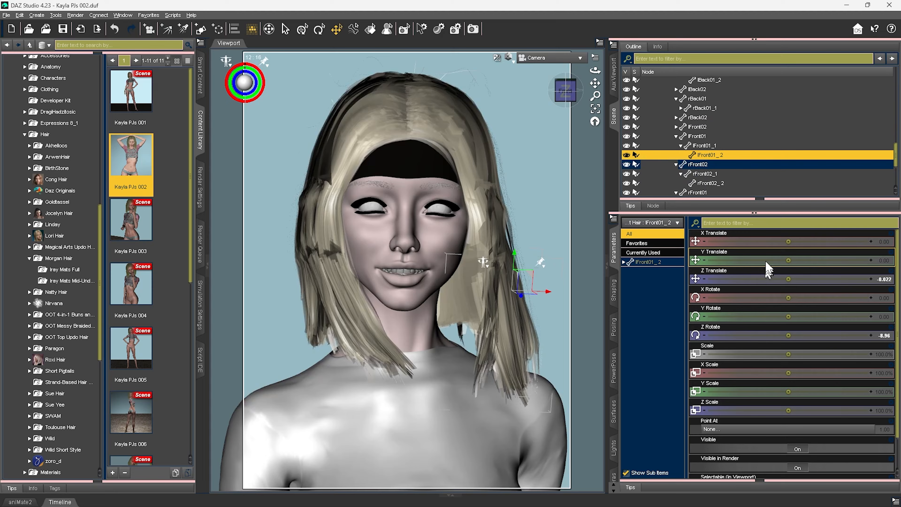
pyautogui.keyDown('alt'); pyautogui.click(766, 282); pyautogui.keyUp('alt')
pyautogui.keyDown('alt'); pyautogui.click(765, 337); pyautogui.keyUp('alt')
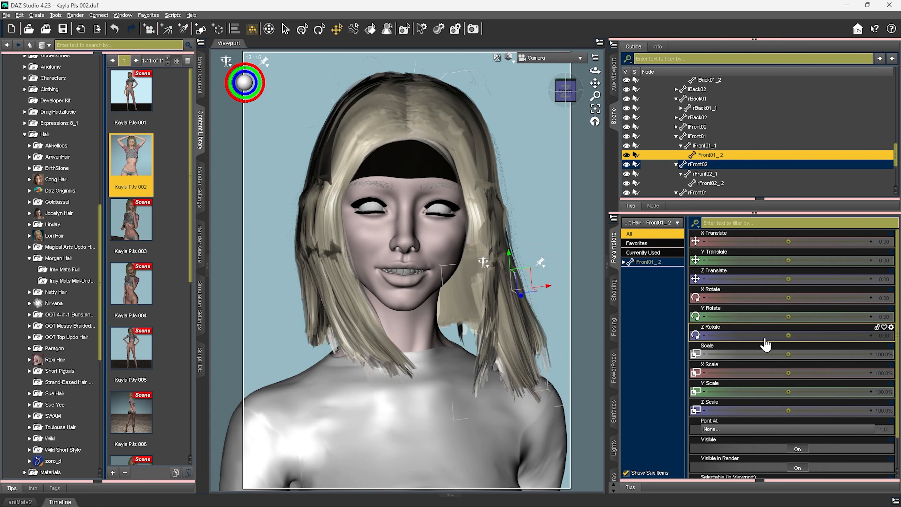
# Reset the translation and Z rotation of hair bone rFront02_1 to zero and check its child bone rFront02_2
pyautogui.click(706, 165)
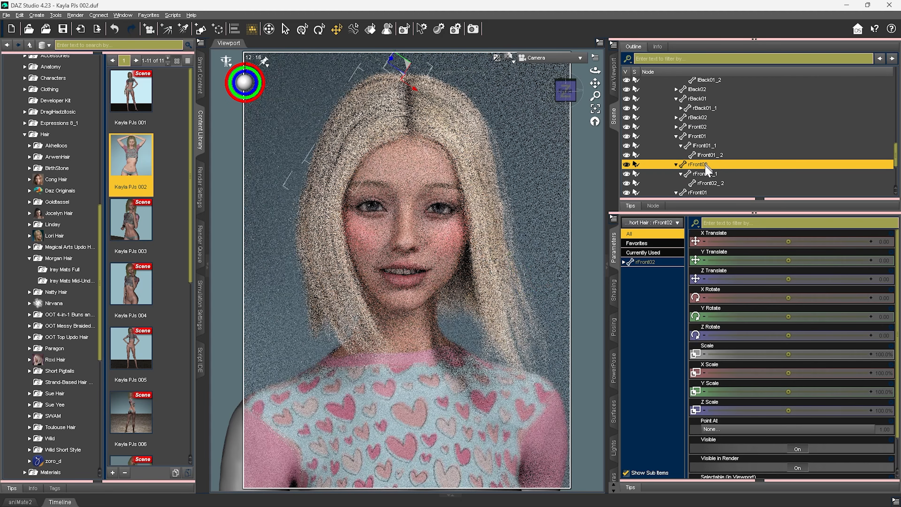
pyautogui.click(708, 175)
pyautogui.keyDown('alt'); pyautogui.click(746, 242); pyautogui.keyUp('alt')
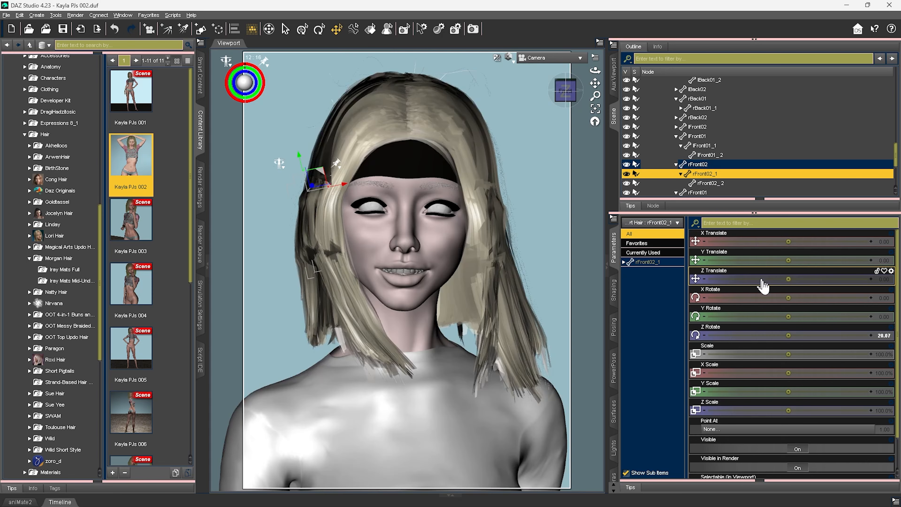
pyautogui.keyDown('alt'); pyautogui.click(760, 335); pyautogui.keyUp('alt')
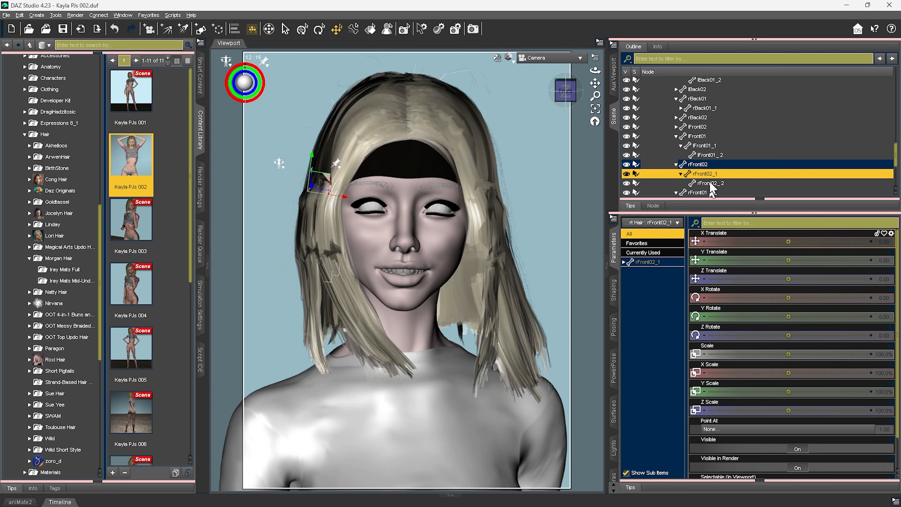
pyautogui.click(713, 183)
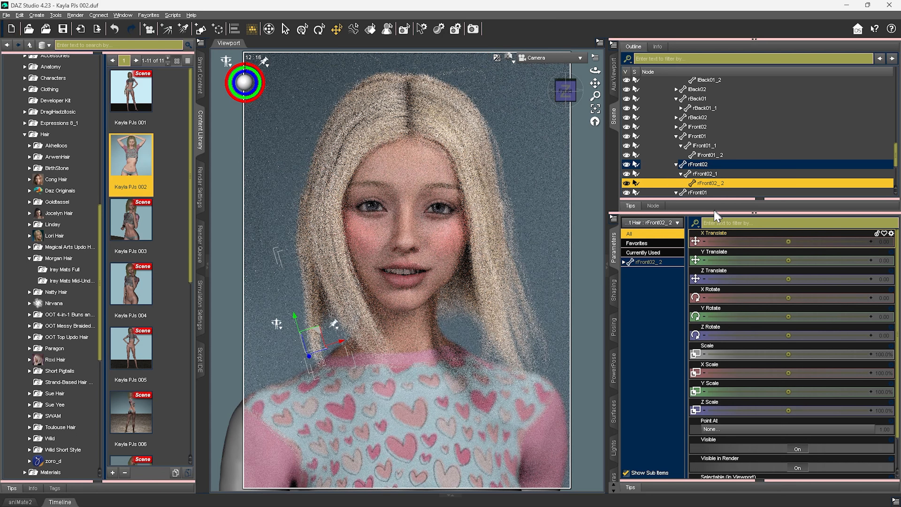
# Reset the translation and Z rotation of front hair bones rFront01_1 and lFront01_1 to zero and hide the transform gizmo
pyautogui.scroll(-3, 714, 184)
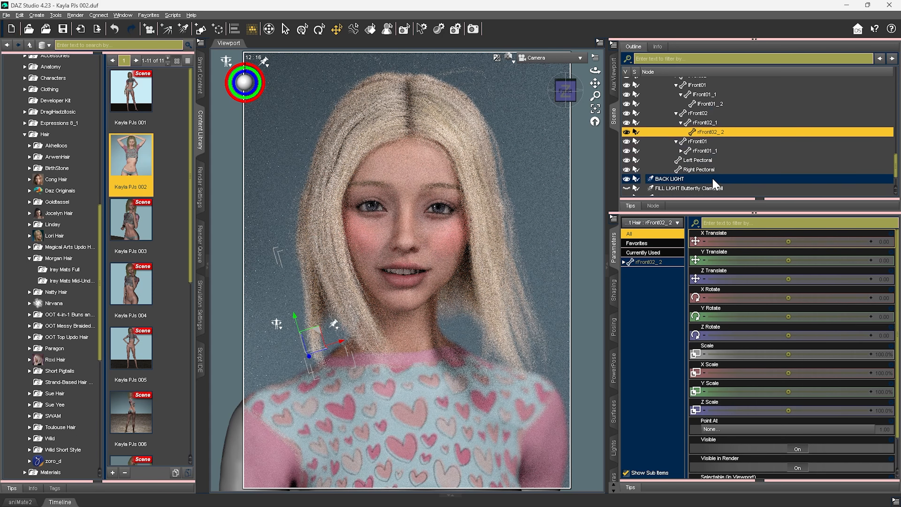
pyautogui.click(705, 148)
pyautogui.click(518, 294)
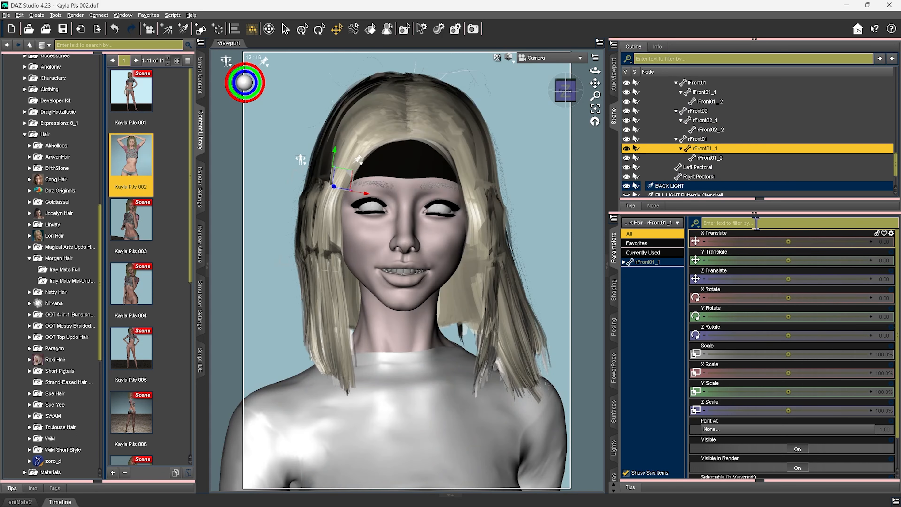
pyautogui.keyDown('alt'); pyautogui.click(770, 335); pyautogui.keyUp('alt')
pyautogui.keyDown('alt'); pyautogui.click(772, 279); pyautogui.keyUp('alt')
pyautogui.keyDown('alt'); pyautogui.click(771, 262); pyautogui.keyUp('alt')
pyautogui.keyDown('alt'); pyautogui.click(775, 243); pyautogui.keyUp('alt')
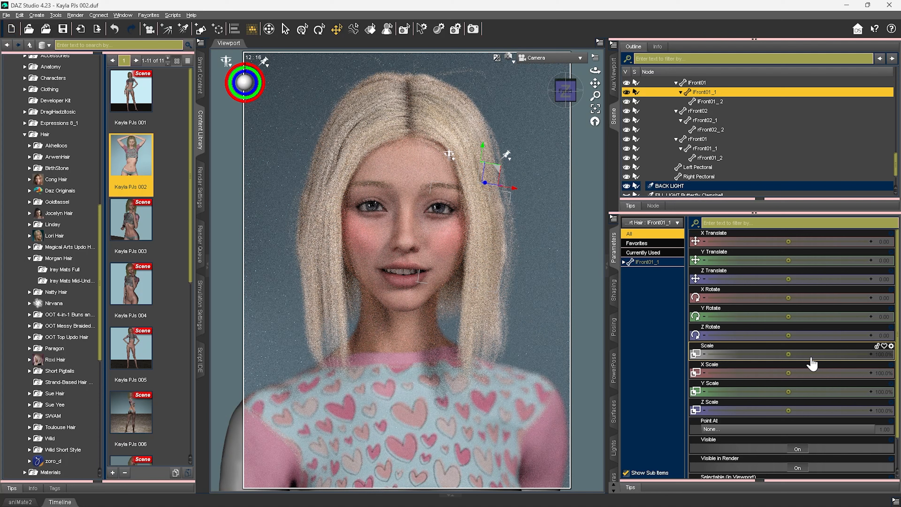
pyautogui.hotkey('alt', 'shift', 'n')
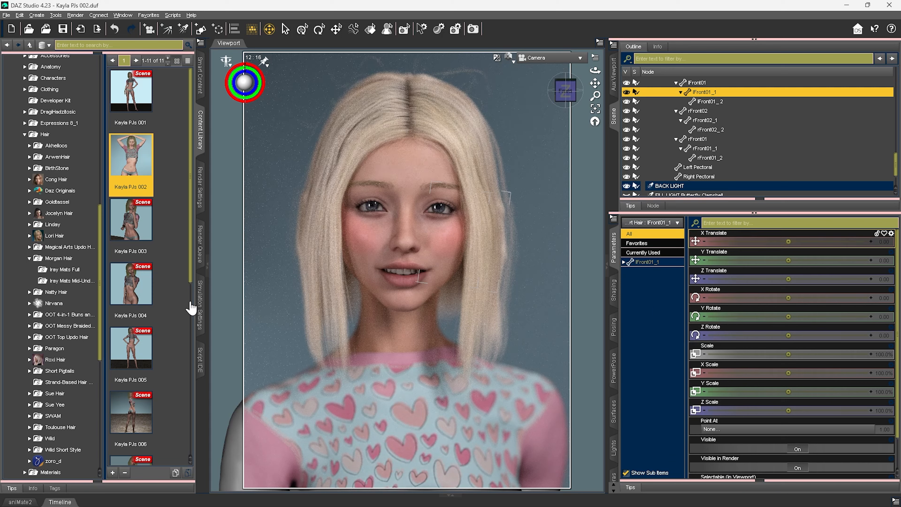
# Open the Materials Iray presets of Wild Short Style in the content library
pyautogui.click(57, 450)
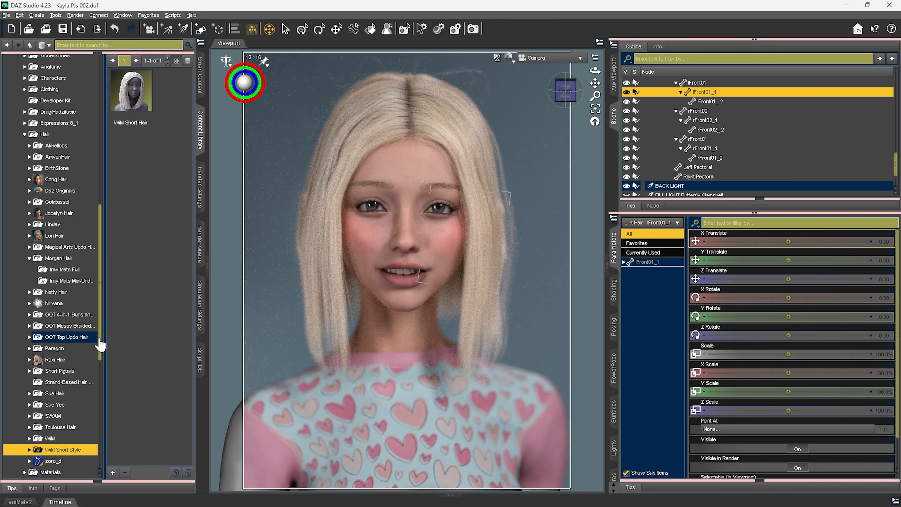
pyautogui.moveTo(100, 344); pyautogui.dragTo(100, 419)
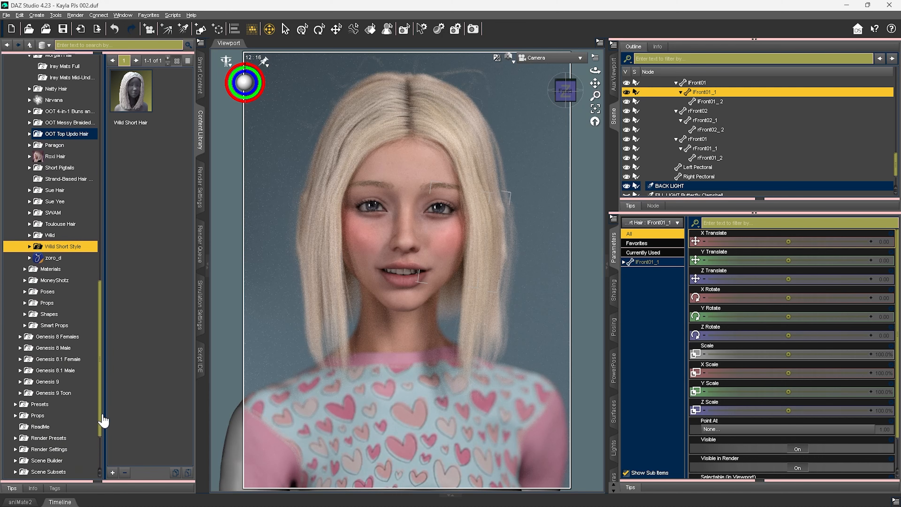
pyautogui.click(29, 247)
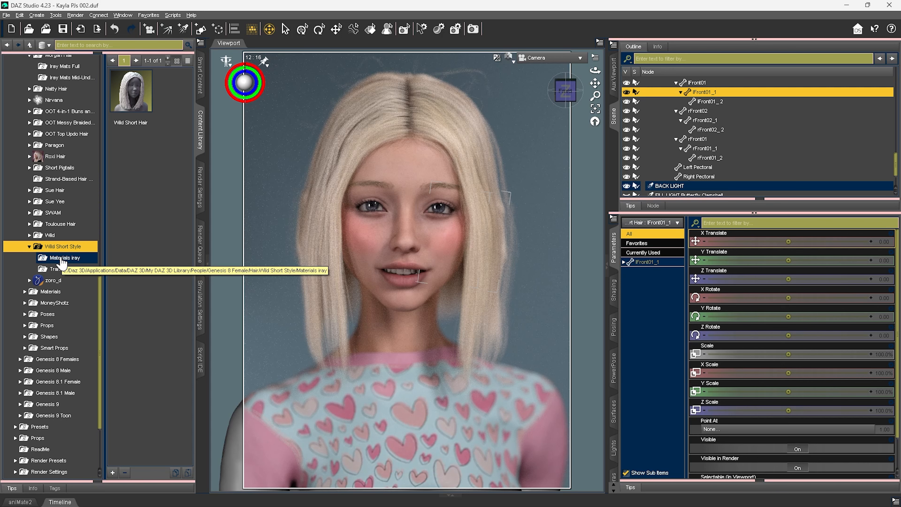
pyautogui.click(63, 261)
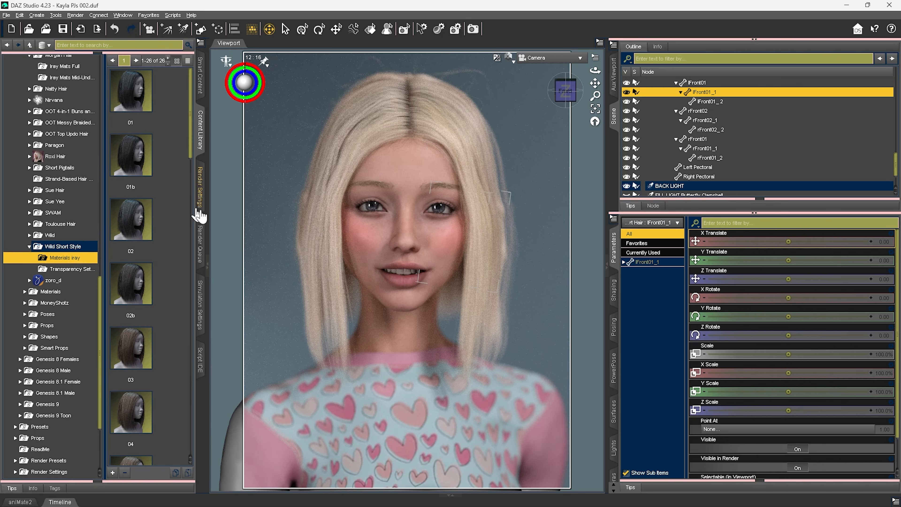
# Widen the content library, browse the Iray material presets, and open the Wild Short Style folder
pyautogui.moveTo(208, 212); pyautogui.dragTo(235, 215)
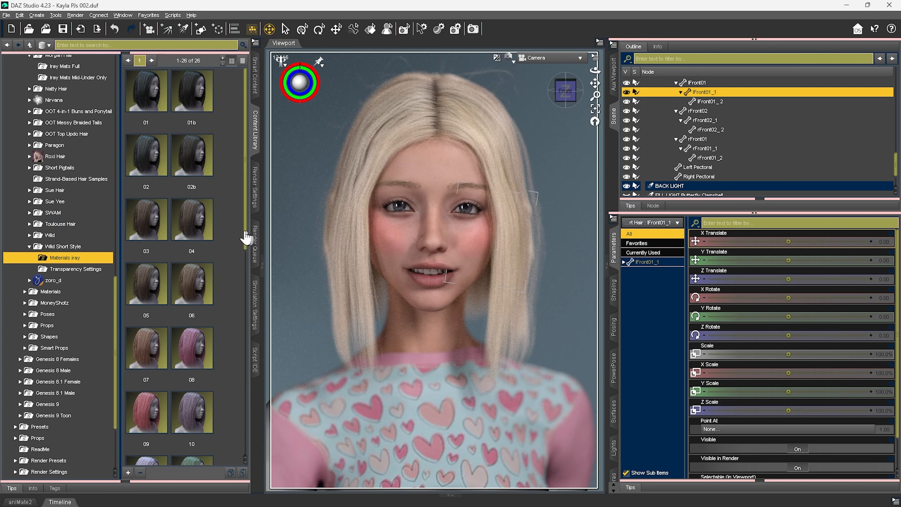
pyautogui.moveTo(247, 236); pyautogui.dragTo(254, 139)
pyautogui.click(62, 247)
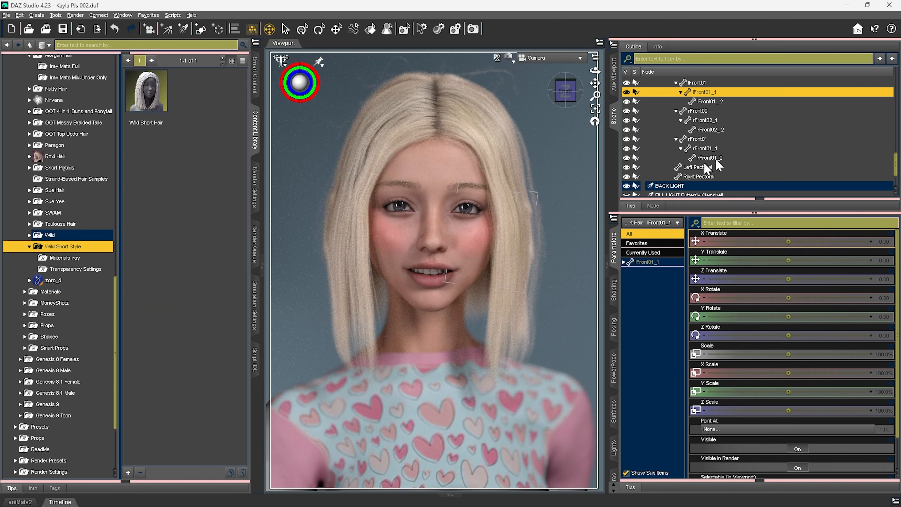
# Find the Wild Short Hair item fitted to the figure in the scene and delete it
pyautogui.click(690, 179)
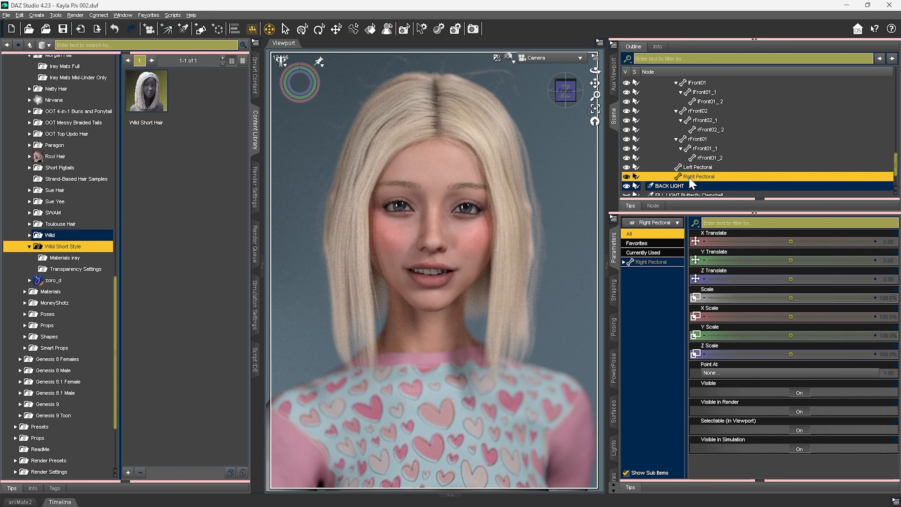
pyautogui.click(669, 187)
pyautogui.press('Up')
pyautogui.press('Up')
pyautogui.press('Up')
pyautogui.press('Up')
pyautogui.press('Up')
pyautogui.press('Up')
pyautogui.press('Up')
pyautogui.press('Up')
pyautogui.press('Up')
pyautogui.press('Up')
pyautogui.press('Up')
pyautogui.press('Up')
pyautogui.press('Up')
pyautogui.press('Up')
pyautogui.press('Up')
pyautogui.press('Up')
pyautogui.press('Up')
pyautogui.press('Up')
pyautogui.press('Up')
pyautogui.press('Up')
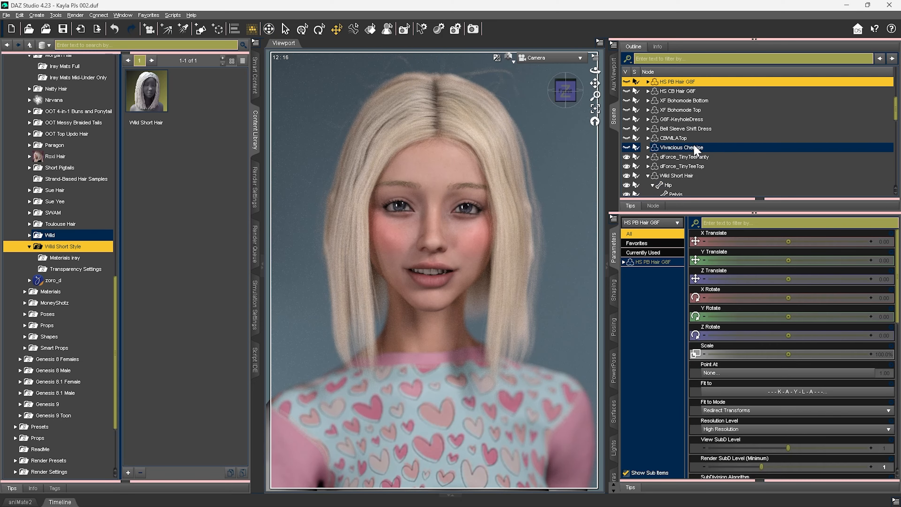
pyautogui.click(676, 176)
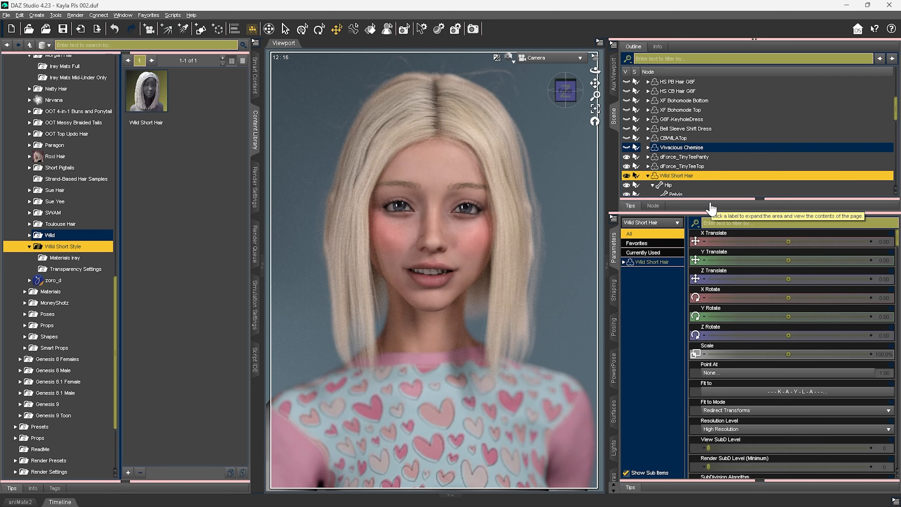
pyautogui.press('Delete')
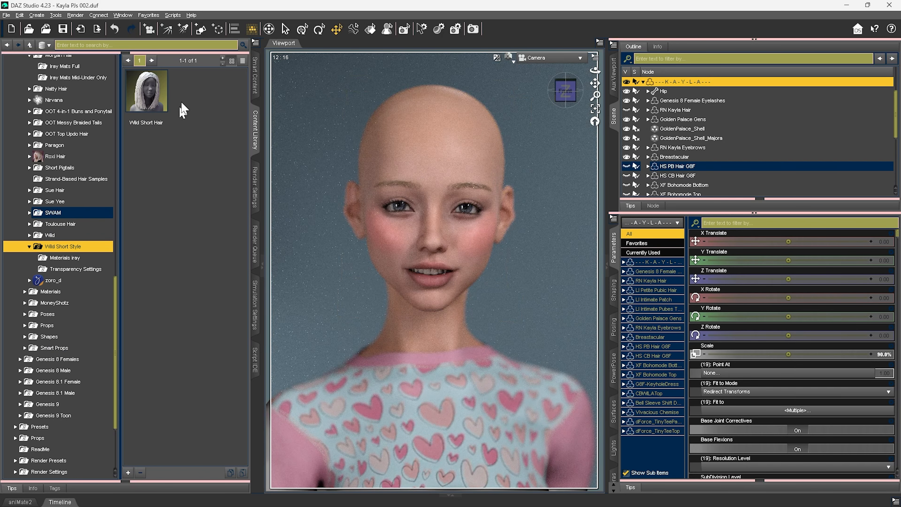
# Load a fresh Wild Short Hair onto the figure, open its Materials Iray presets, and examine the untextured hair strips from an angle
pyautogui.doubleClick(144, 100)
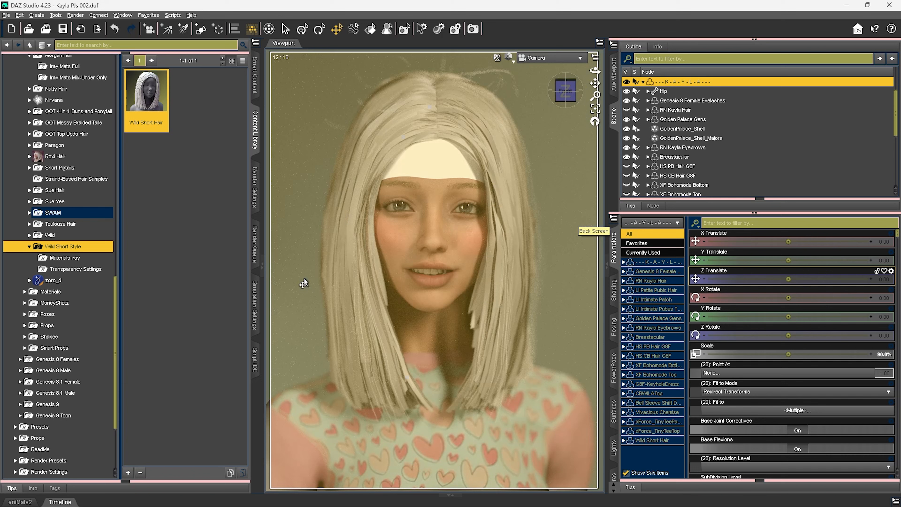
pyautogui.click(63, 258)
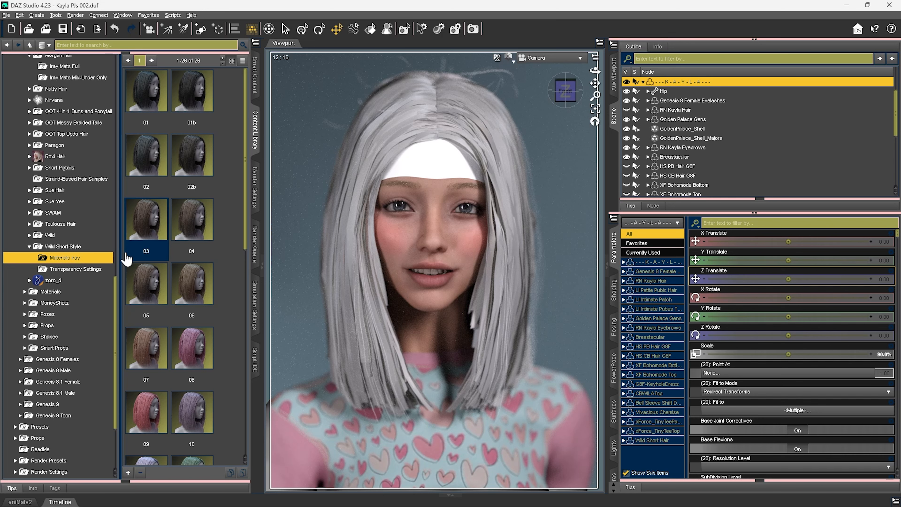
pyautogui.moveTo(146, 224); pyautogui.dragTo(497, 302)
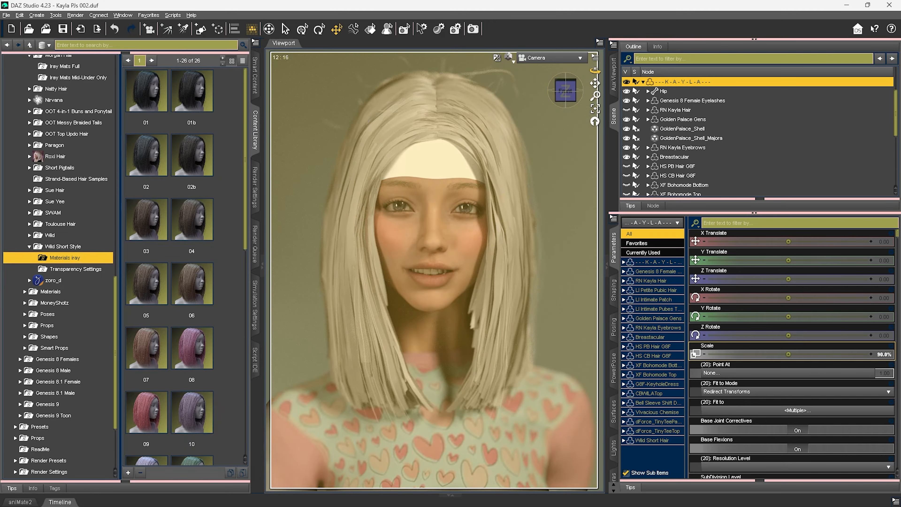
pyautogui.moveTo(595, 71); pyautogui.dragTo(539, 72)
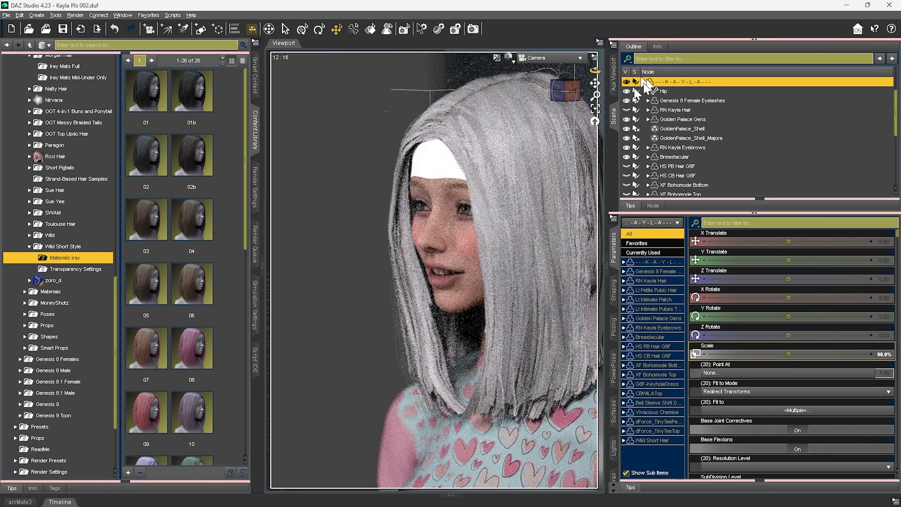
pyautogui.moveTo(596, 79); pyautogui.dragTo(497, 79)
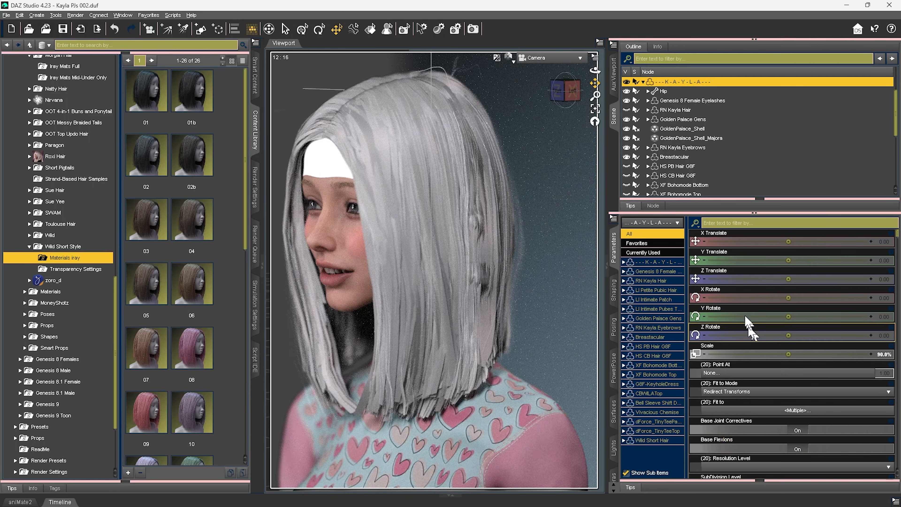
pyautogui.moveTo(608, 74); pyautogui.dragTo(597, 71)
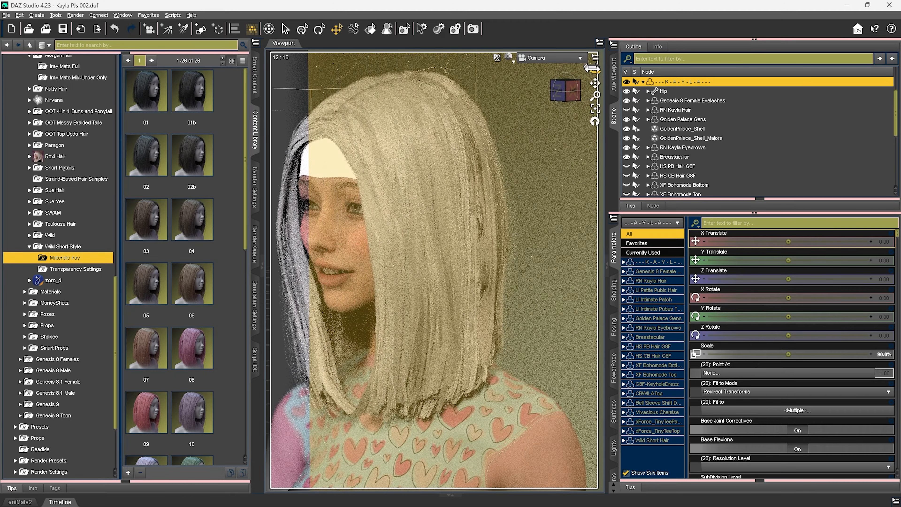
pyautogui.moveTo(592, 69); pyautogui.dragTo(604, 88)
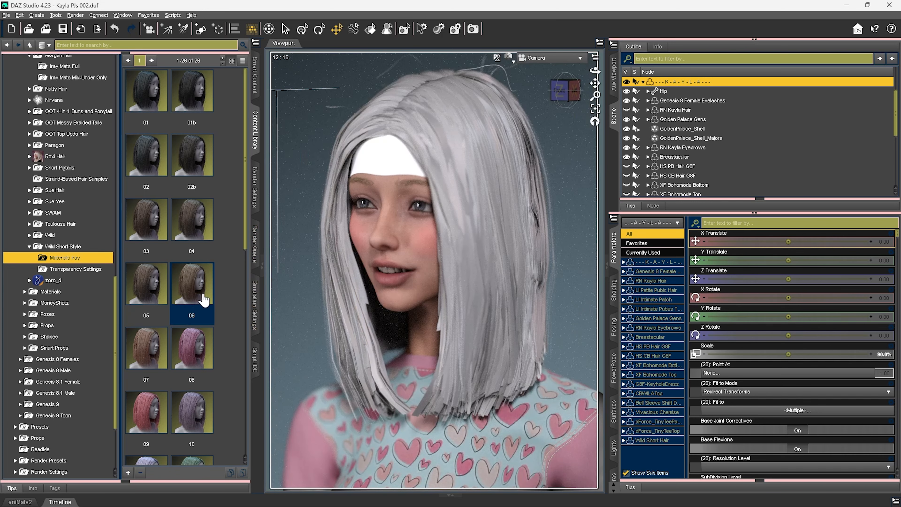
# Select Wild Short Hair in the scene and apply the Mix06 Iray material preset to it
pyautogui.click(245, 312)
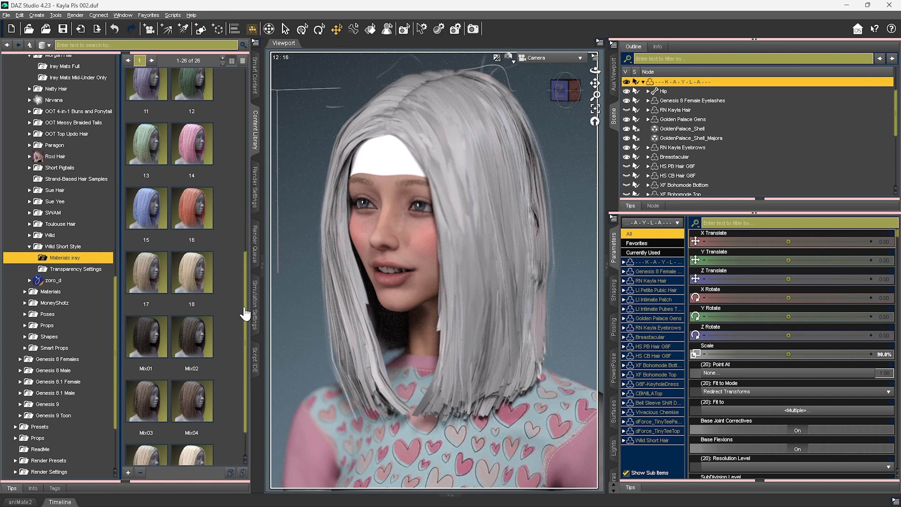
pyautogui.scroll(-1, 244, 312)
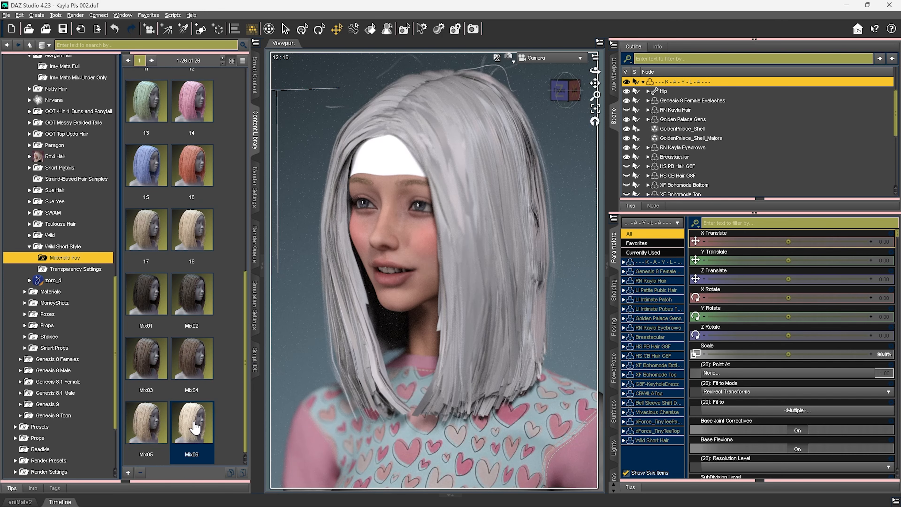
pyautogui.click(194, 427)
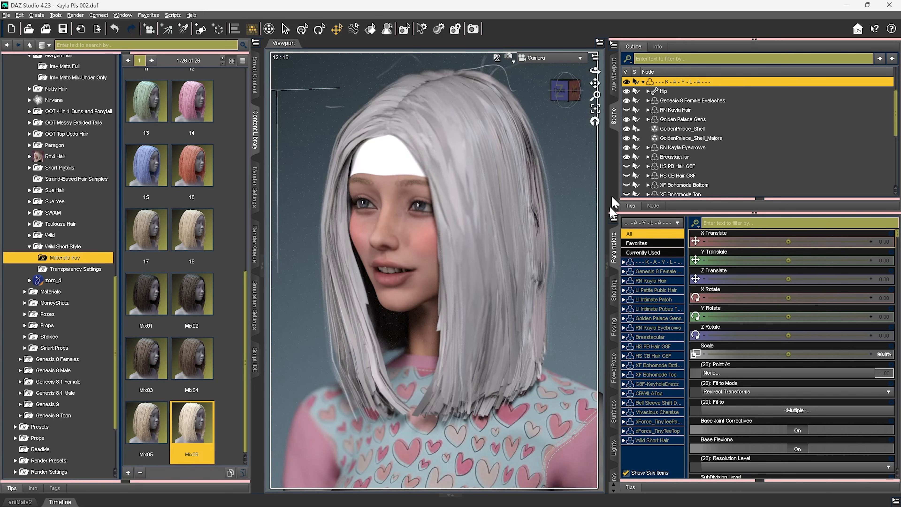
pyautogui.click(656, 111)
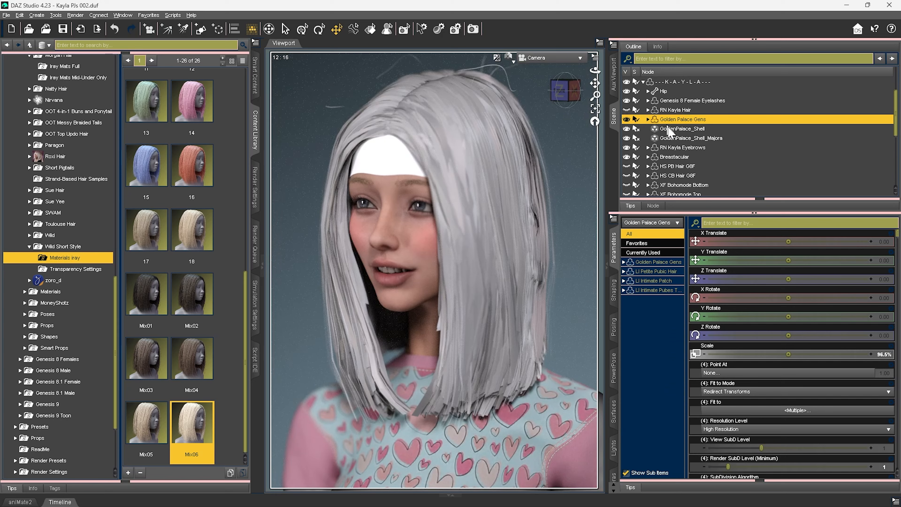
pyautogui.scroll(-4, 667, 142)
pyautogui.click(678, 153)
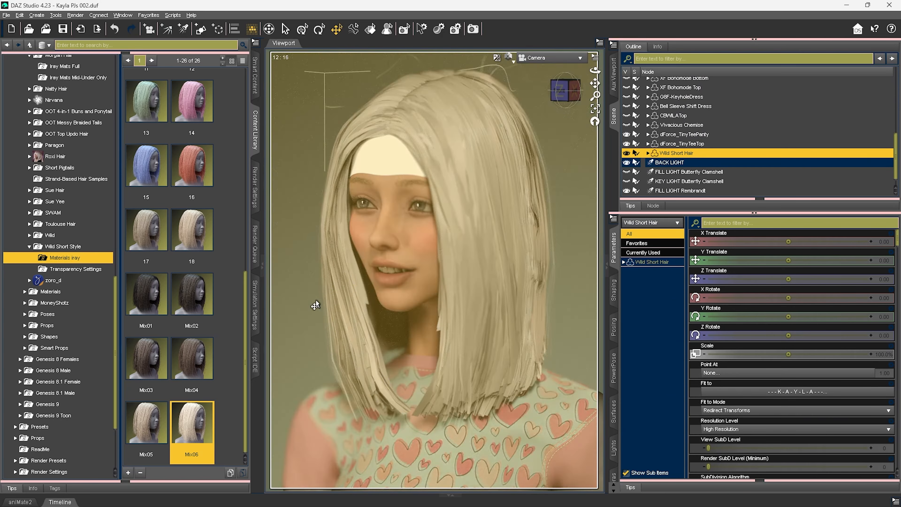
pyautogui.doubleClick(195, 426)
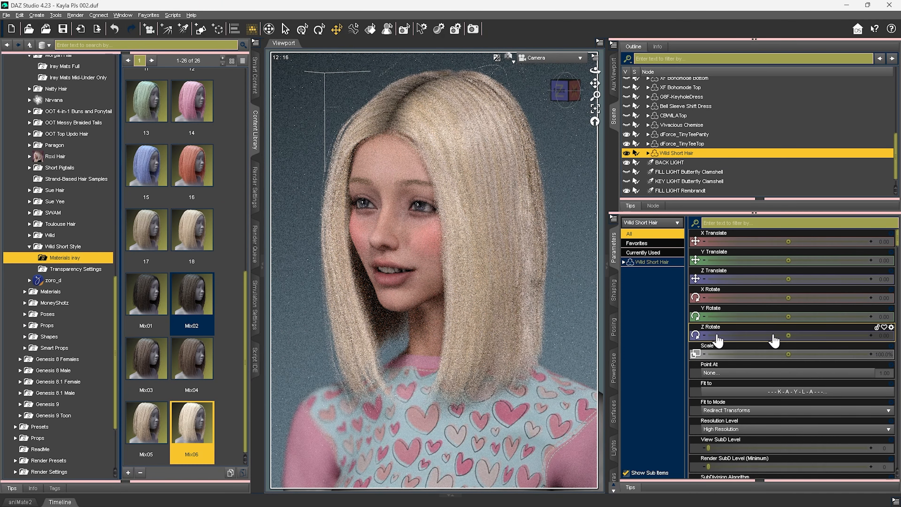
# Compare hair colours on Wild Short Hair by applying the Mix01, 05 and 02 Iray material presets in turn
pyautogui.click(149, 287)
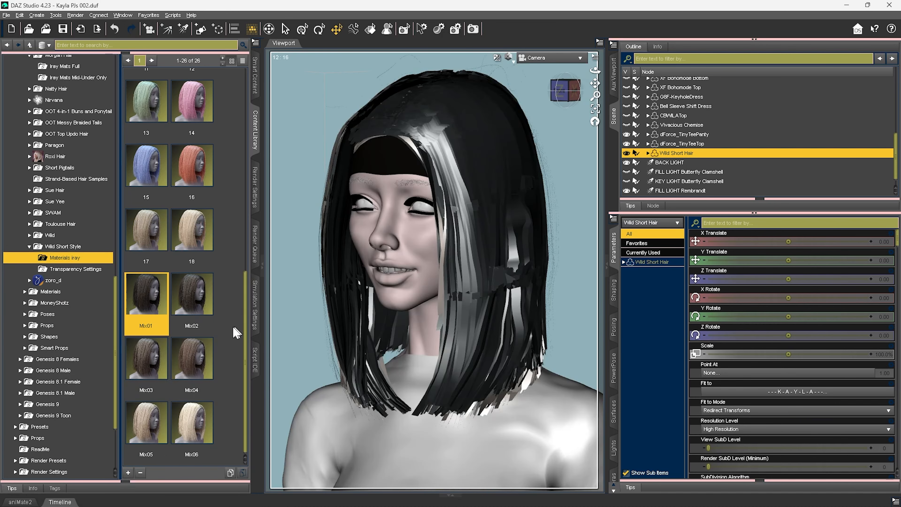
pyautogui.click(245, 261)
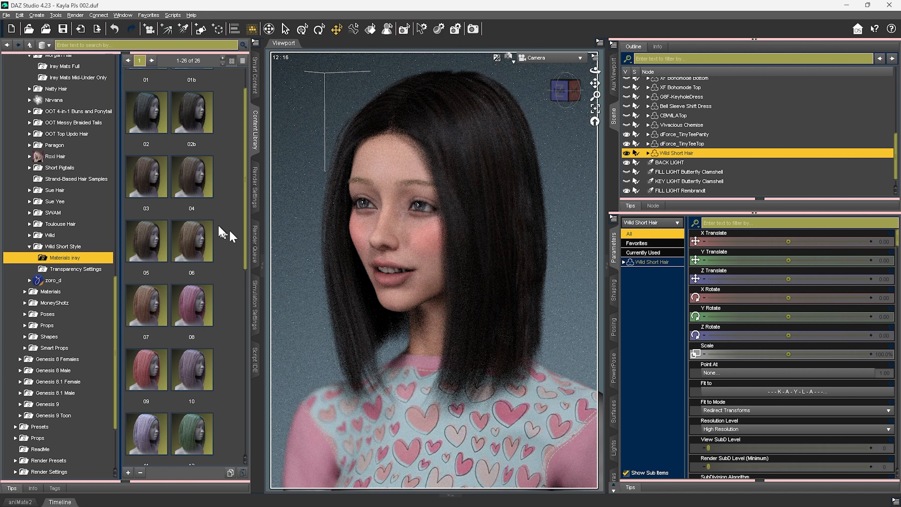
pyautogui.doubleClick(133, 248)
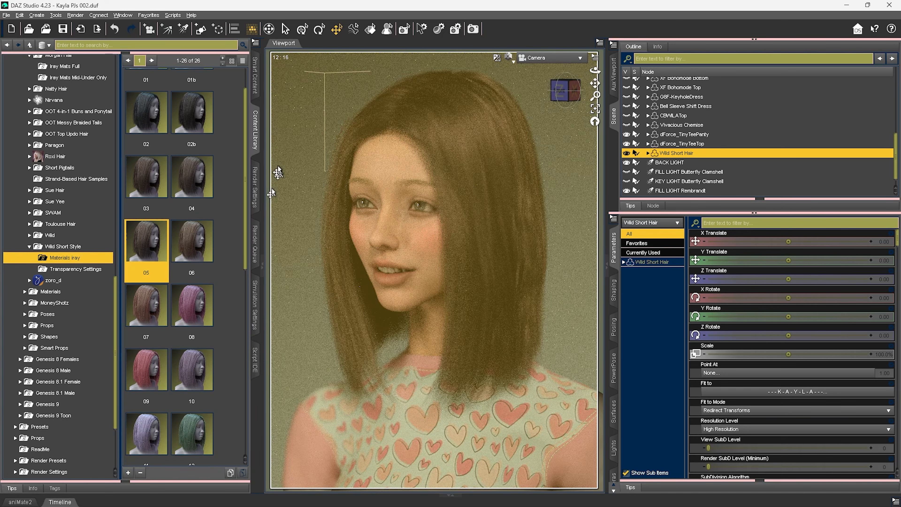
pyautogui.click(145, 113)
pyautogui.doubleClick(145, 114)
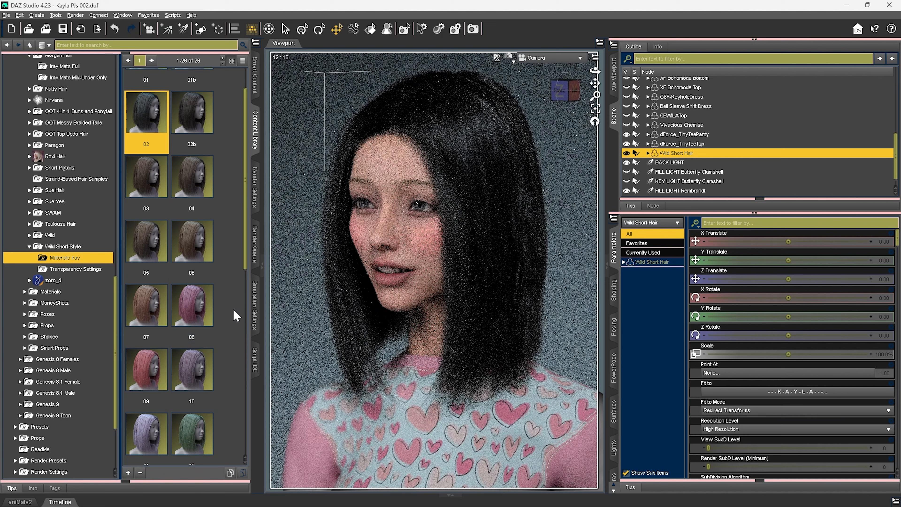
# Compare the Wild Short Style transparency presets on the hair, applying Tr 04 first and Tr 01 last
pyautogui.click(70, 272)
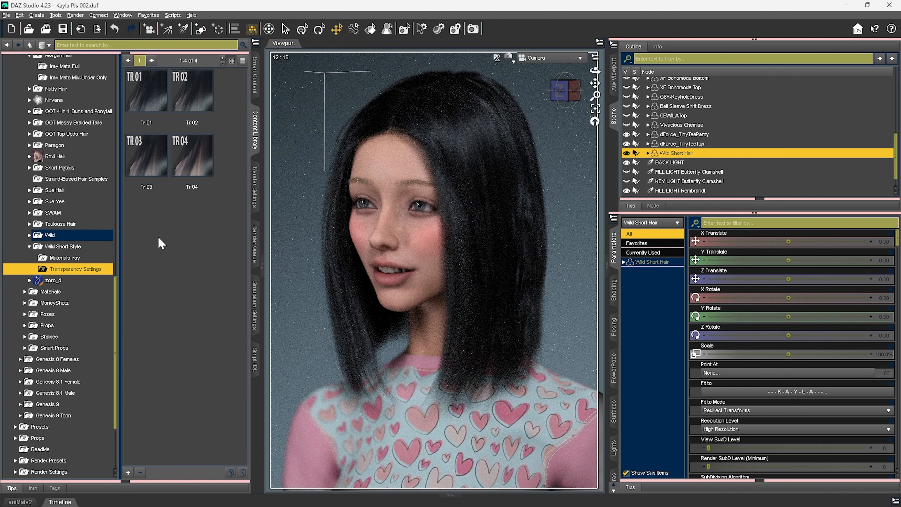
pyautogui.doubleClick(192, 160)
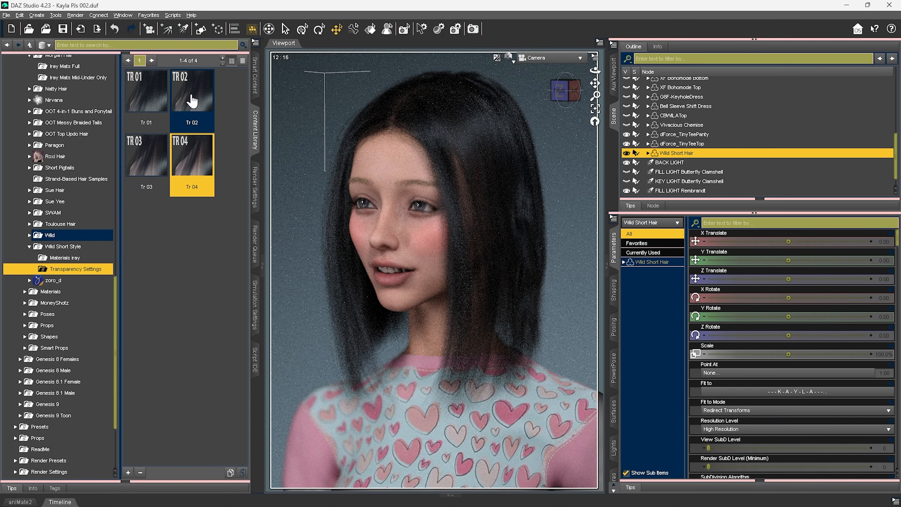
pyautogui.doubleClick(142, 103)
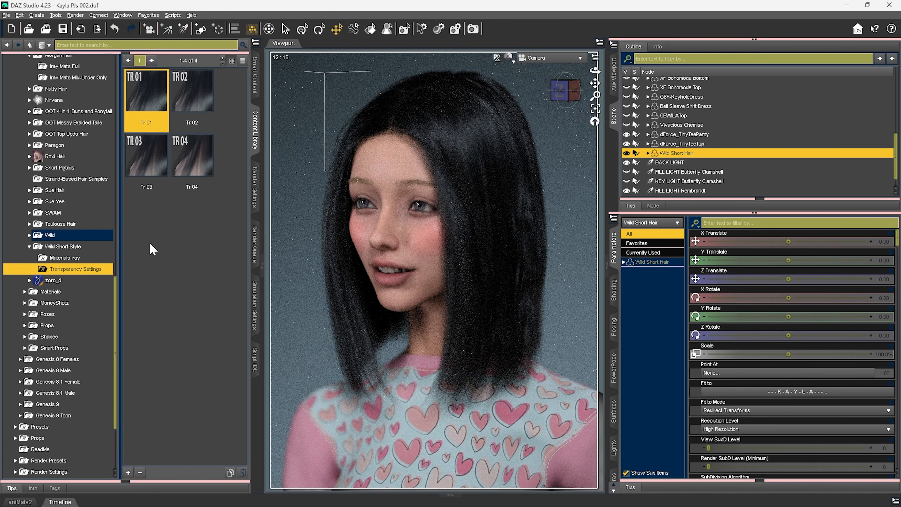
# Return to the Materials Iray presets of Wild Short Style and reapply the Mix06 preset to the hair
pyautogui.click(54, 258)
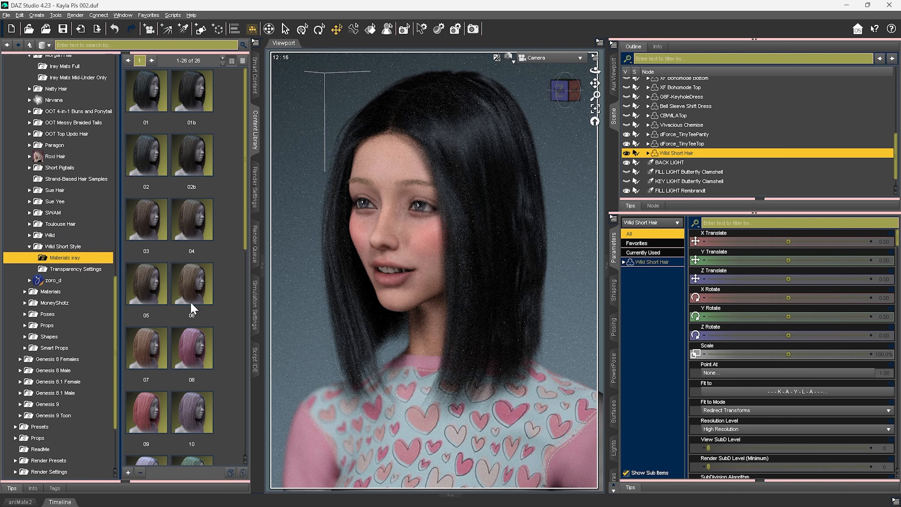
pyautogui.scroll(-10, 247, 361)
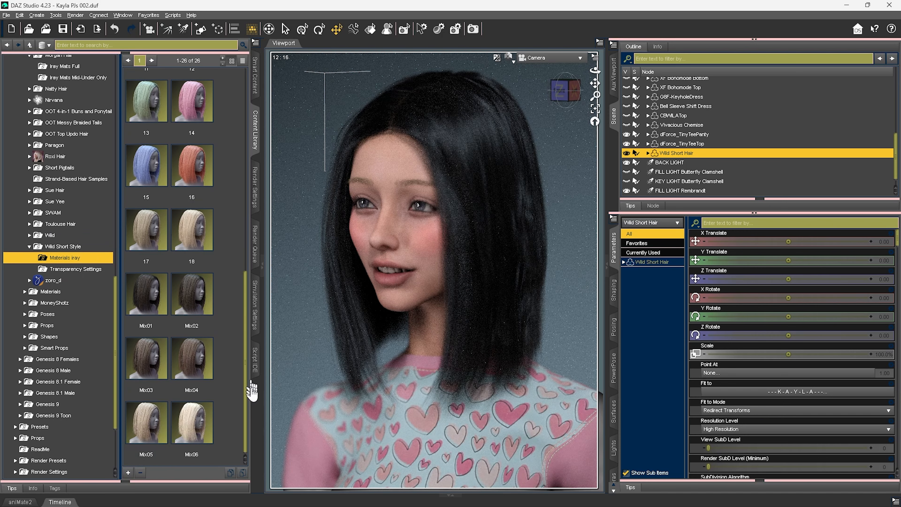
pyautogui.click(202, 421)
pyautogui.doubleClick(191, 433)
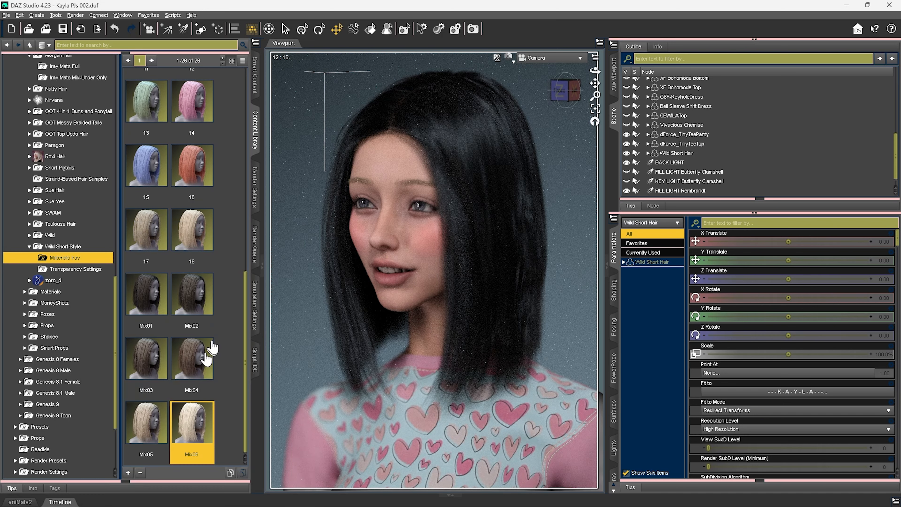
pyautogui.moveTo(213, 346)
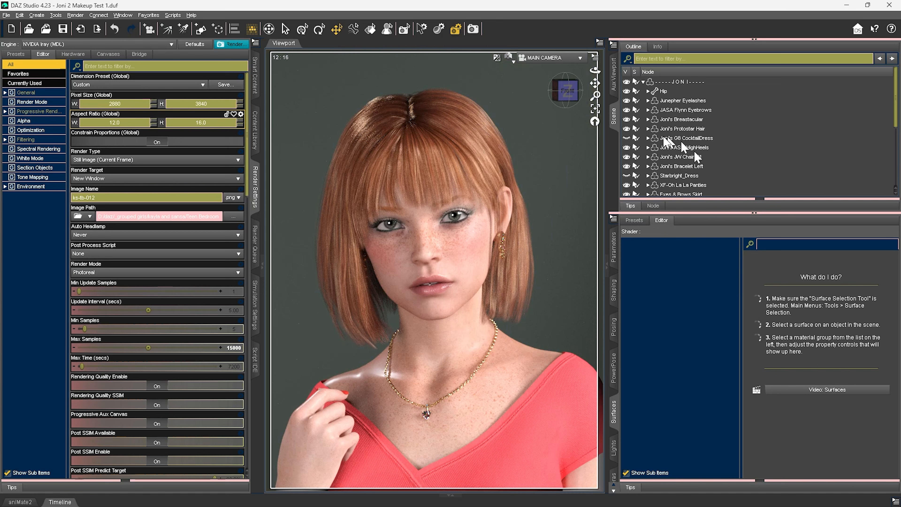
# In the Joni scene, select Joni's Protostar Hair and apply the 05 Protostar Cinnamon Iray material preset
pyautogui.scroll(-2, 695, 152)
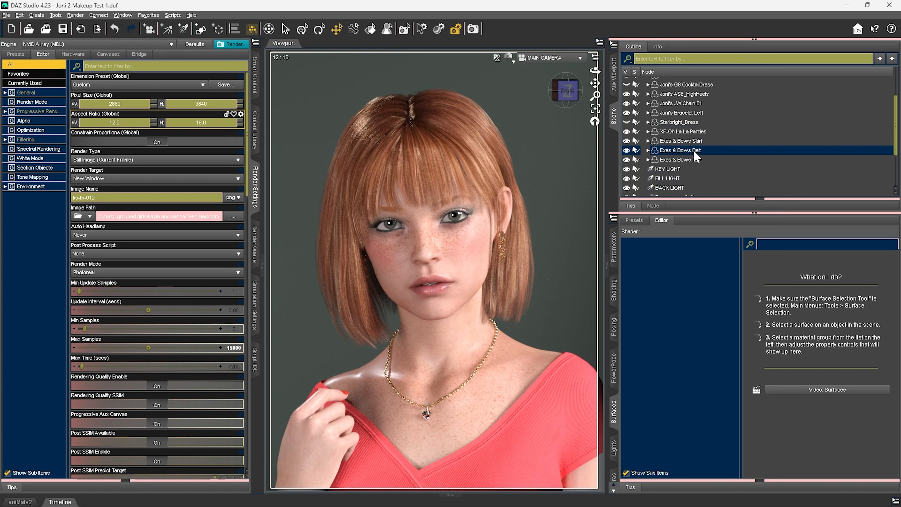
pyautogui.scroll(-1, 695, 155)
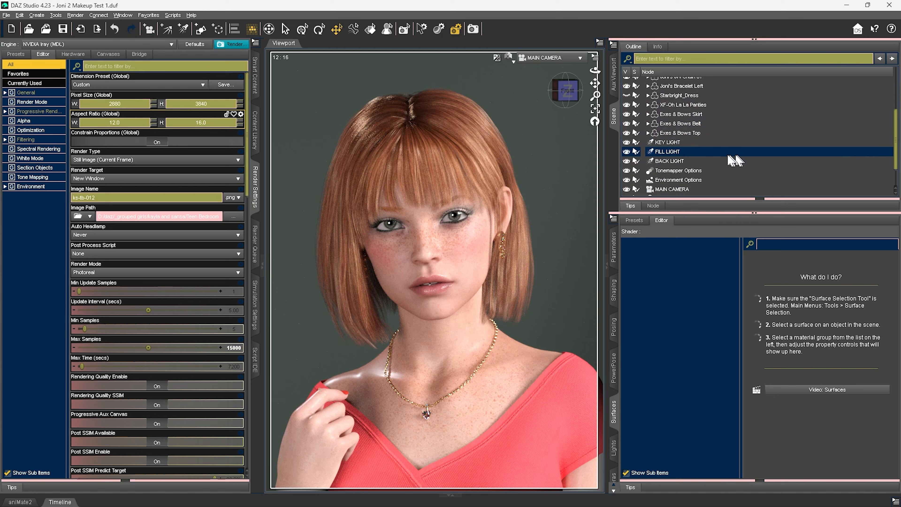
pyautogui.scroll(-2, 709, 155)
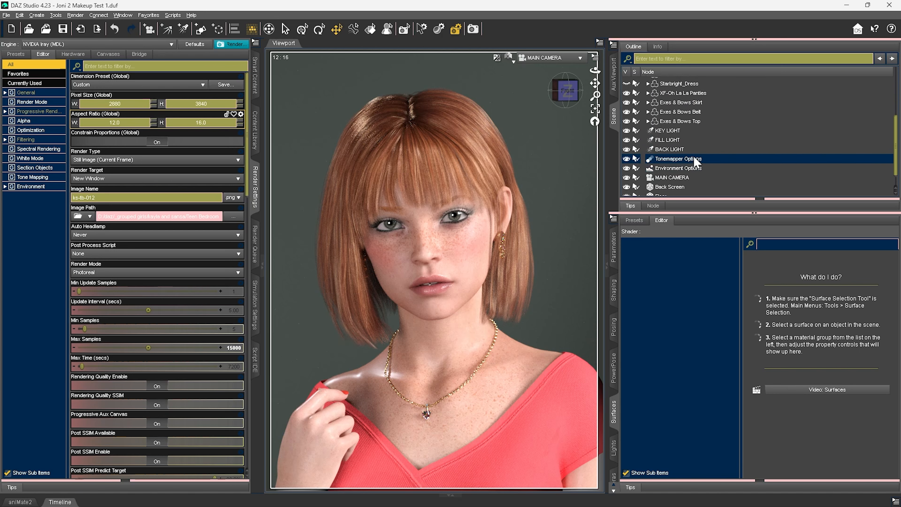
pyautogui.scroll(3, 696, 161)
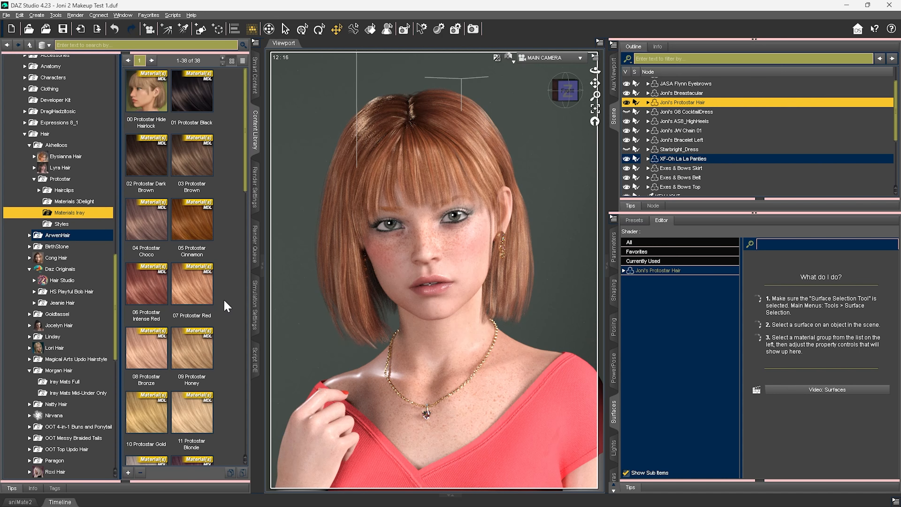
pyautogui.doubleClick(196, 236)
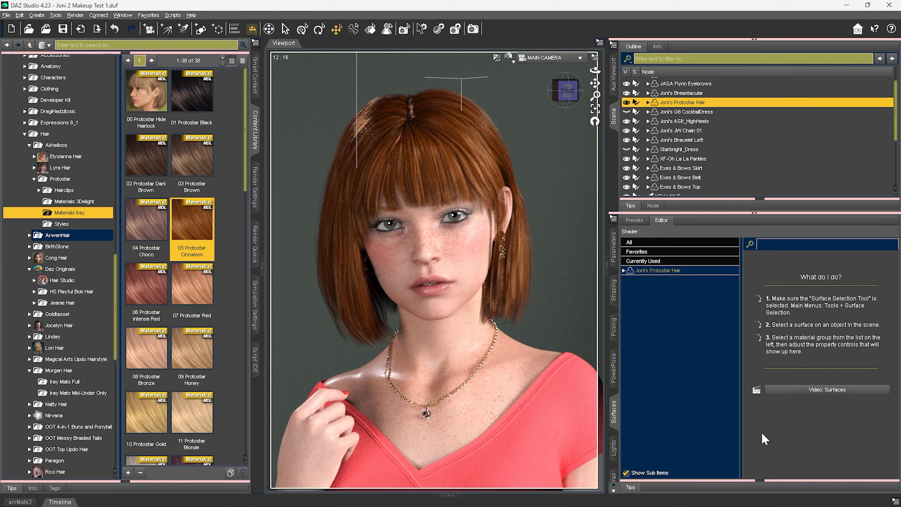
# Undo the cinnamon preset on Joni's Protostar Hair, and try the 07 Protostar Red Iray material before undoing it as well
pyautogui.hotkey('ctrl', 'z')
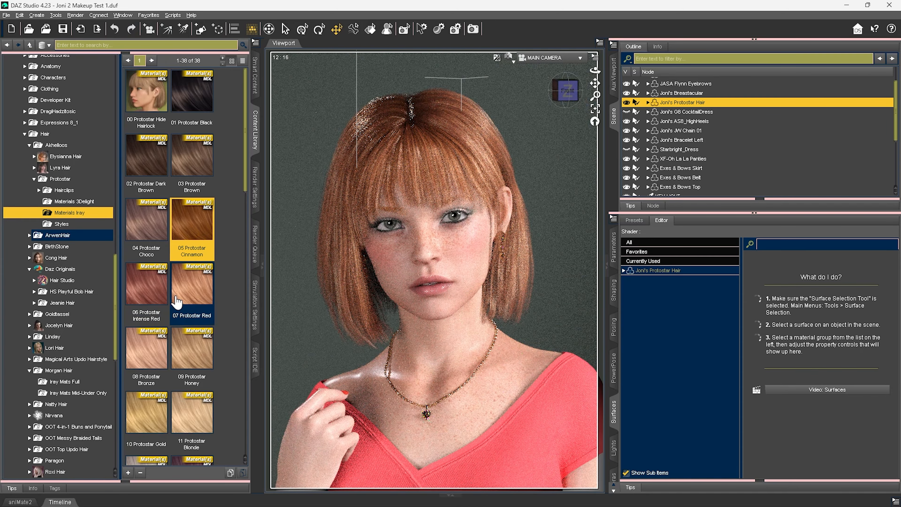
pyautogui.doubleClick(177, 302)
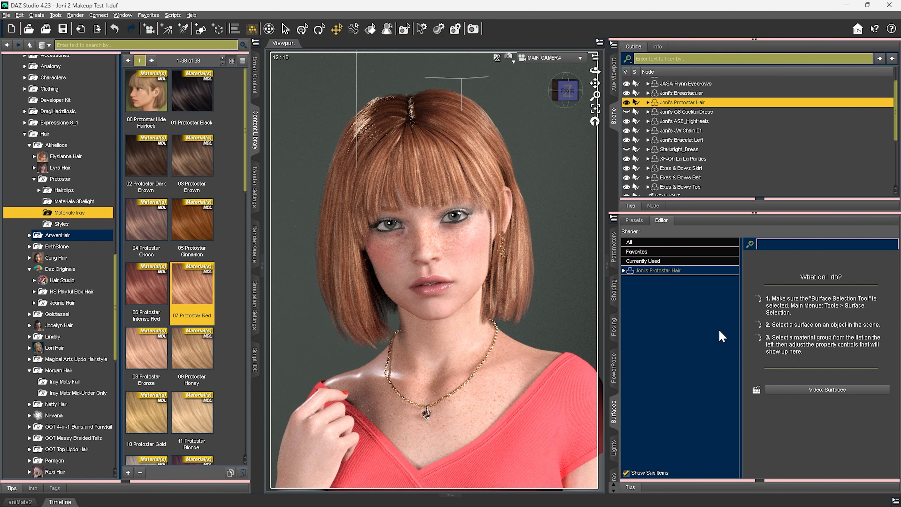
pyautogui.hotkey('ctrl', 'z')
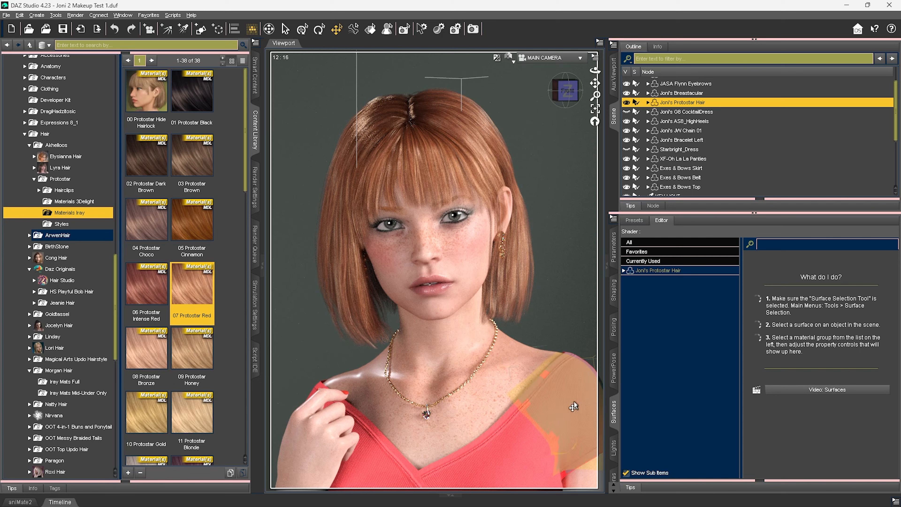
# List the surfaces of Joni's Protostar Hair and examine the Base Color settings of its Scalp surface
pyautogui.click(652, 273)
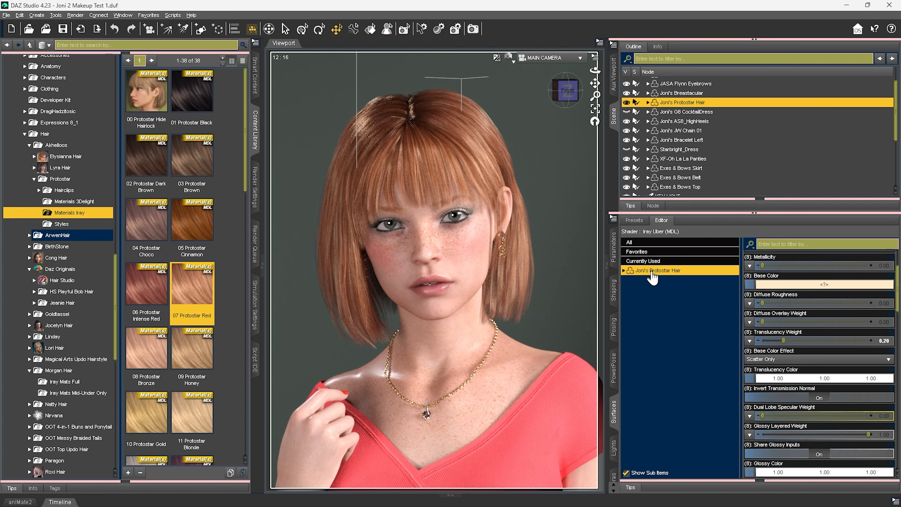
pyautogui.click(623, 270)
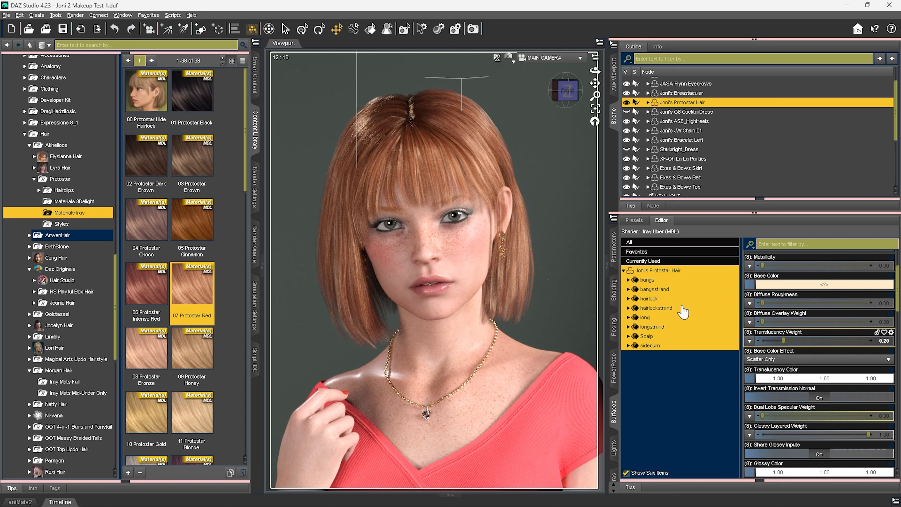
pyautogui.click(651, 336)
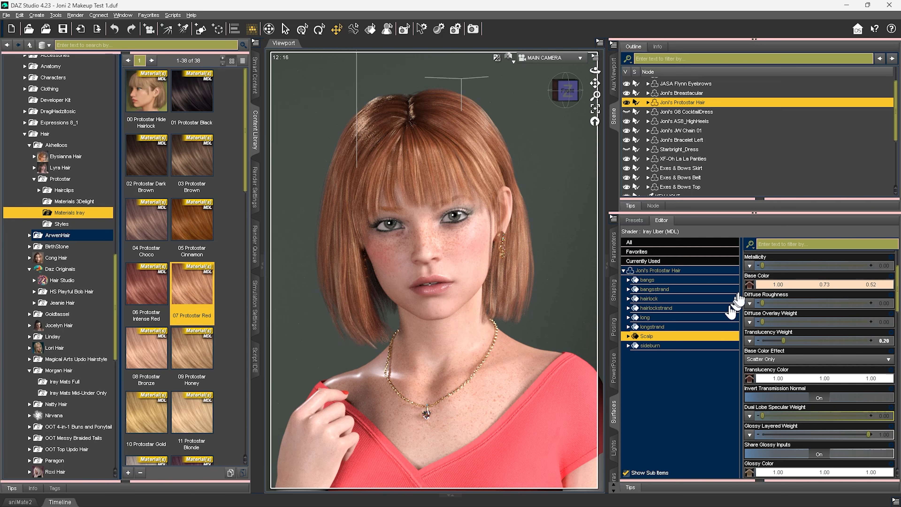
pyautogui.moveTo(751, 292)
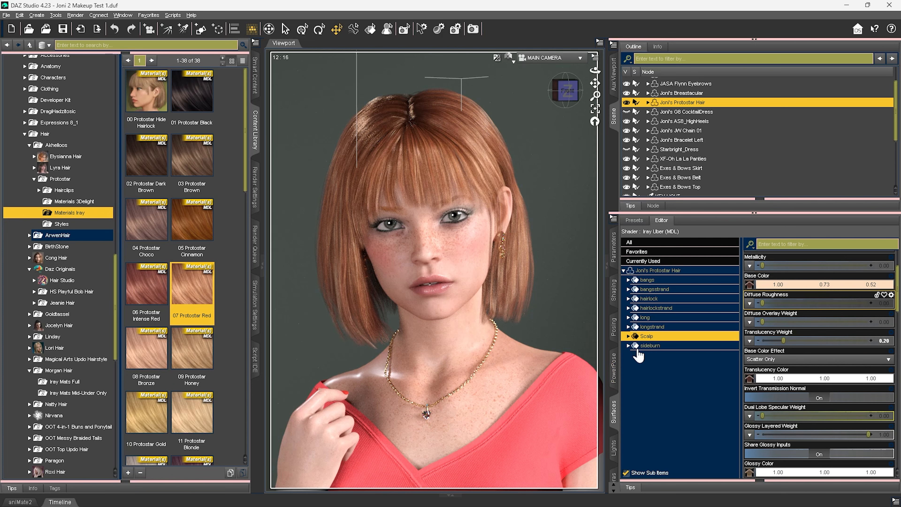
# Examine the shader settings of the sideburn, longstrand, long, hairlockstrand, bangs, bangsstrand and hairlock surfaces, ending on Scalp
pyautogui.click(647, 346)
pyautogui.keyDown('ctrl'); pyautogui.click(650, 327); pyautogui.keyUp('ctrl')
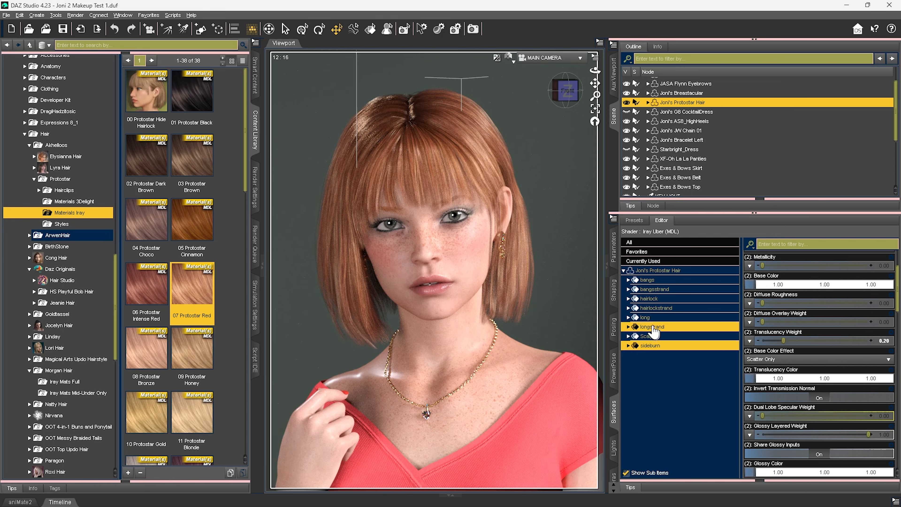
pyautogui.keyDown('ctrl'); pyautogui.click(650, 317); pyautogui.keyUp('ctrl')
pyautogui.keyDown('ctrl'); pyautogui.click(652, 308); pyautogui.keyUp('ctrl')
pyautogui.click(648, 280)
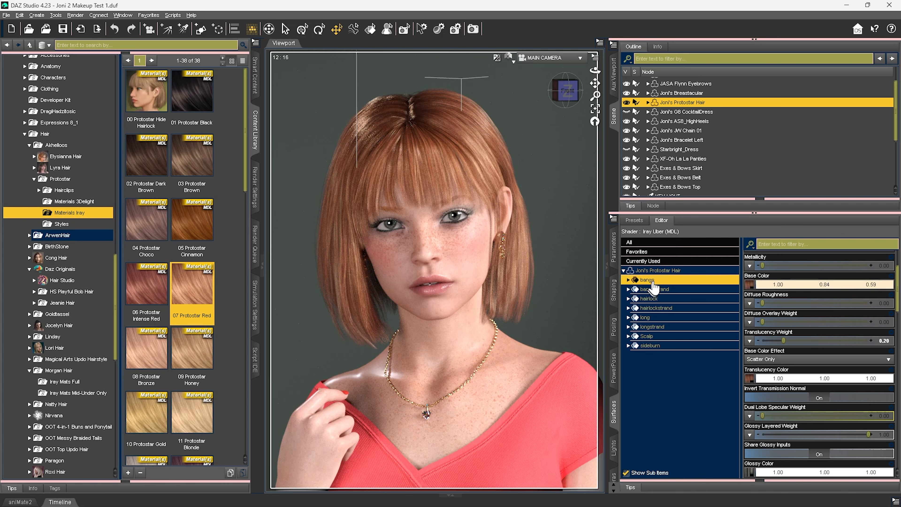
pyautogui.keyDown('ctrl'); pyautogui.click(655, 289); pyautogui.keyUp('ctrl')
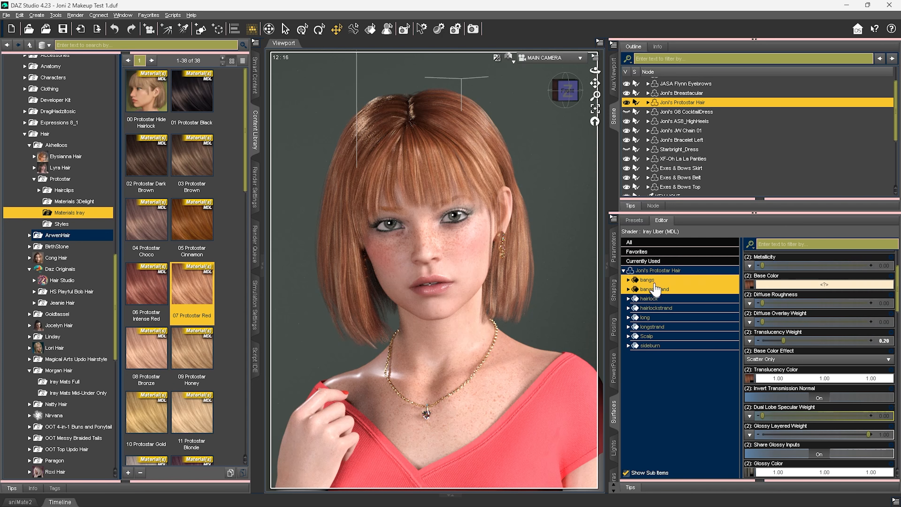
pyautogui.keyDown('ctrl'); pyautogui.click(655, 289); pyautogui.keyUp('ctrl')
pyautogui.click(657, 299)
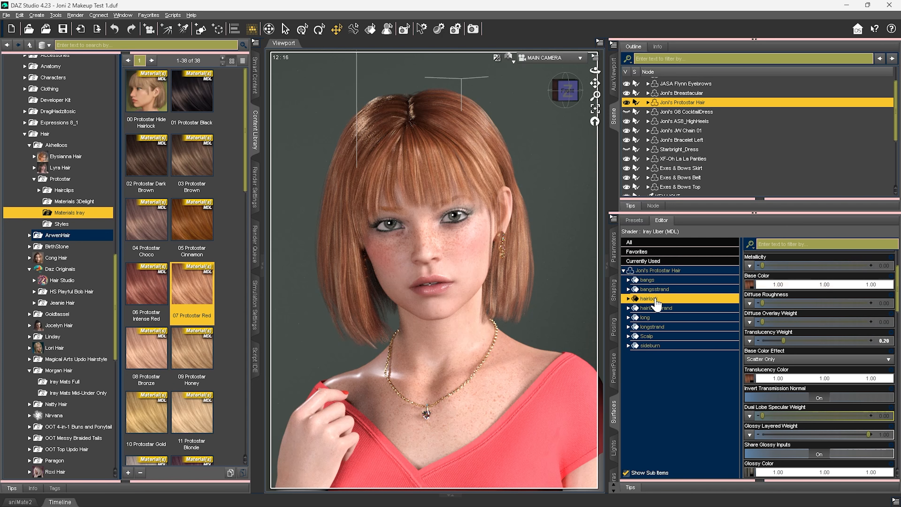
pyautogui.click(657, 309)
pyautogui.click(657, 318)
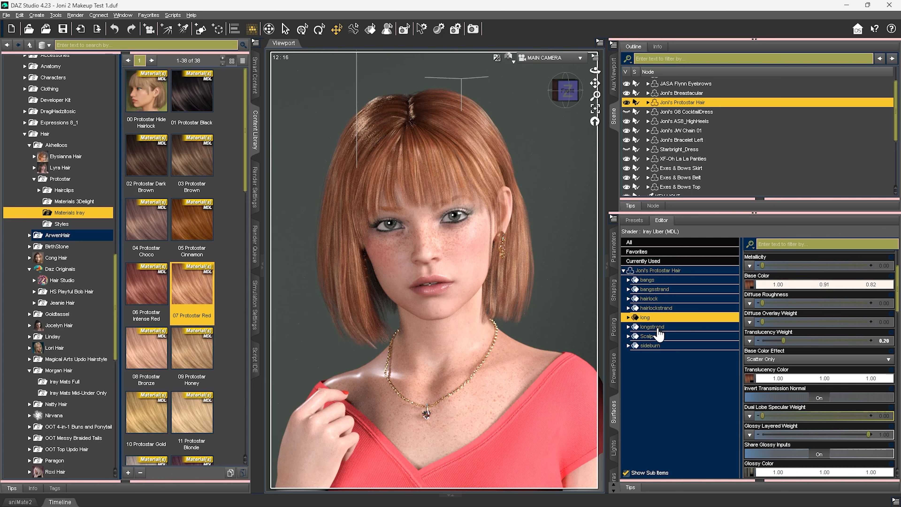
pyautogui.click(658, 327)
pyautogui.click(651, 336)
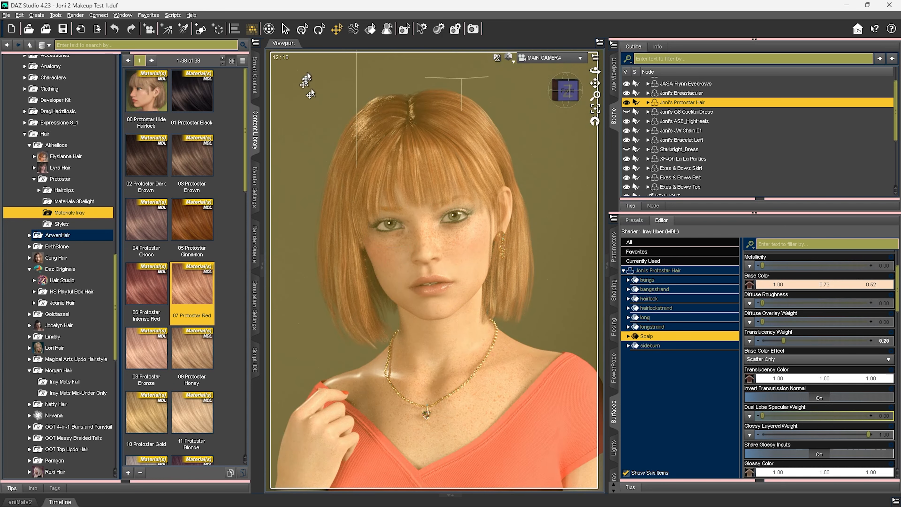
# Pick the bangs on the model with the Surface Selection tool and browse the Protostar texture images for their Base Color map
pyautogui.click(370, 29)
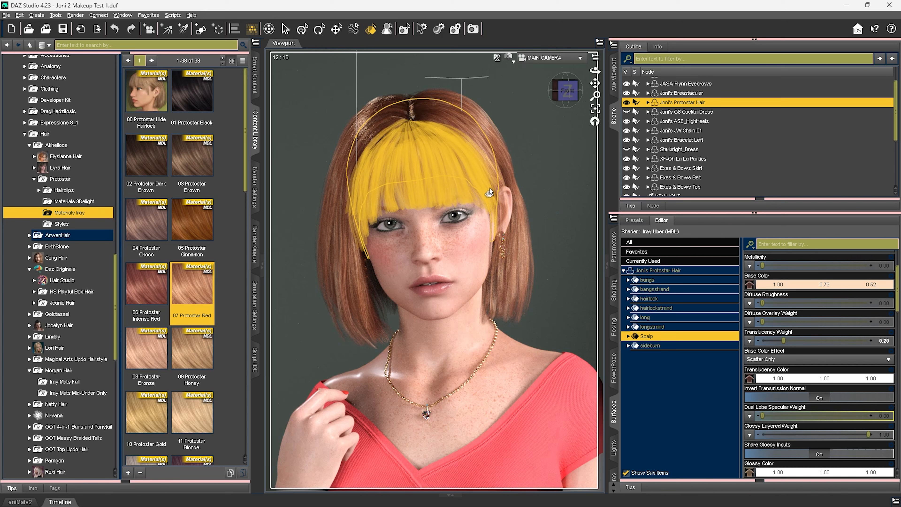
pyautogui.click(425, 172)
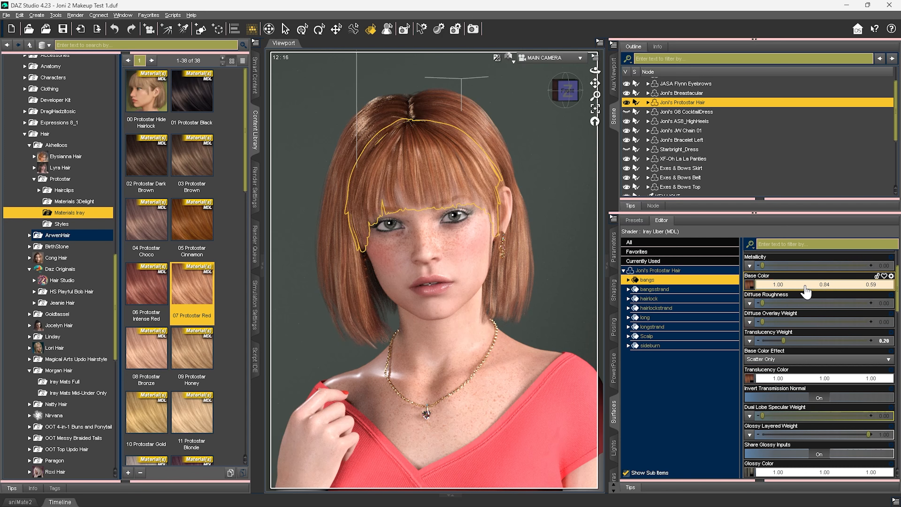
pyautogui.click(750, 290)
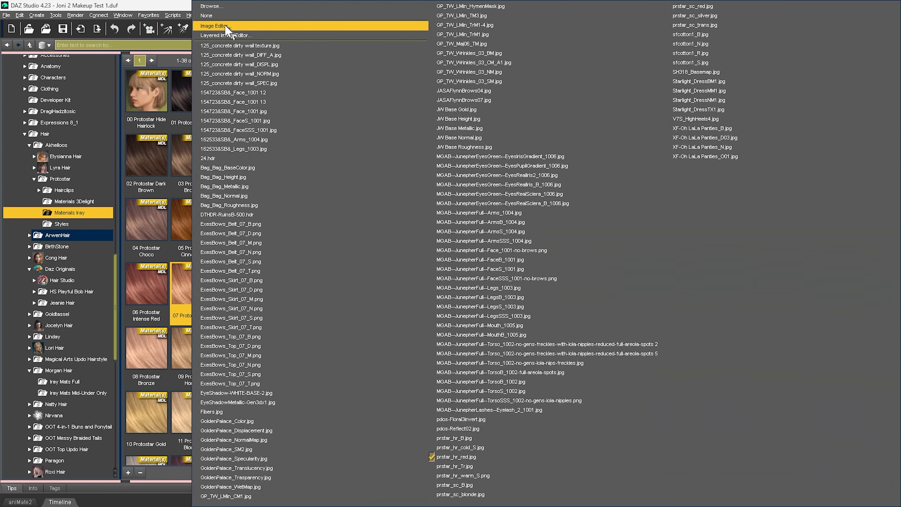
pyautogui.click(213, 6)
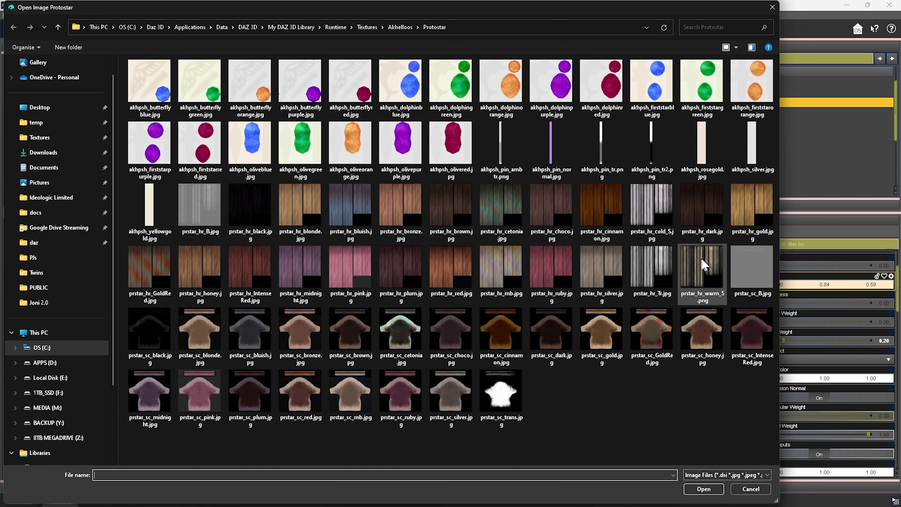
pyautogui.click(750, 488)
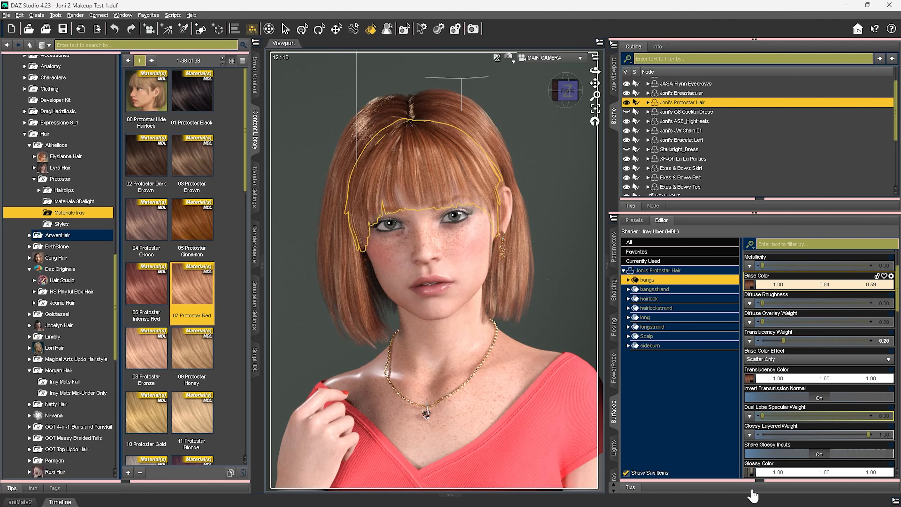
# Set the Base Color of the bangs surface to blue (0.0090, 0.0050, 1.00)
pyautogui.click(812, 290)
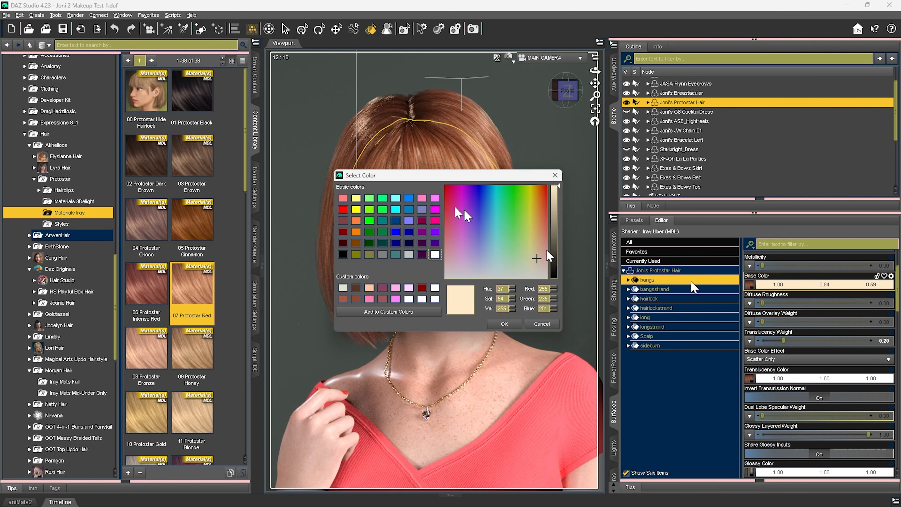
pyautogui.click(478, 192)
pyautogui.click(505, 324)
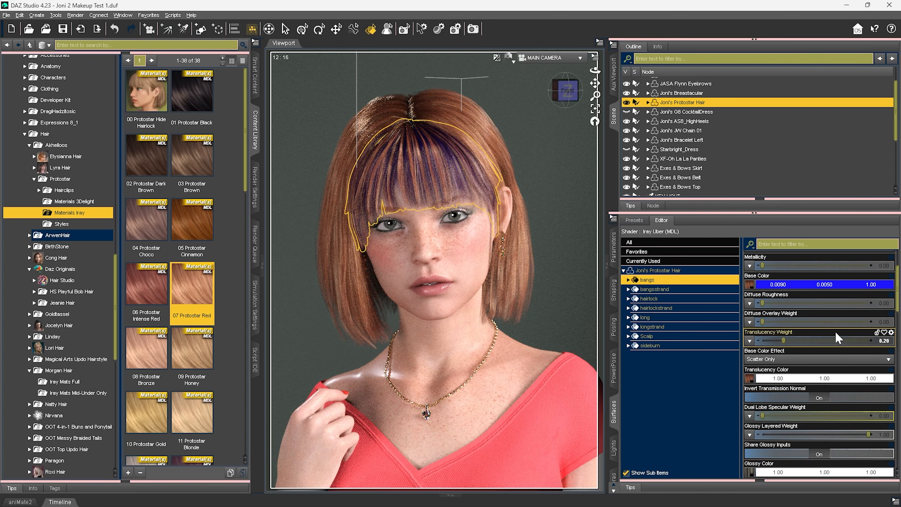
# Set the Base Color of the bangs to yellow (1.00, 0.75, 0.020) and soften it to 1.00, 0.77, 0.19
pyautogui.click(794, 284)
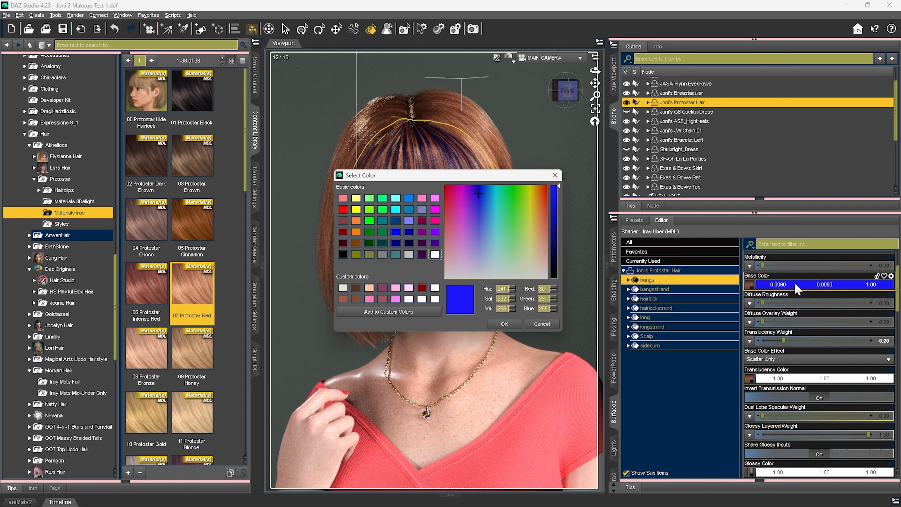
pyautogui.click(538, 199)
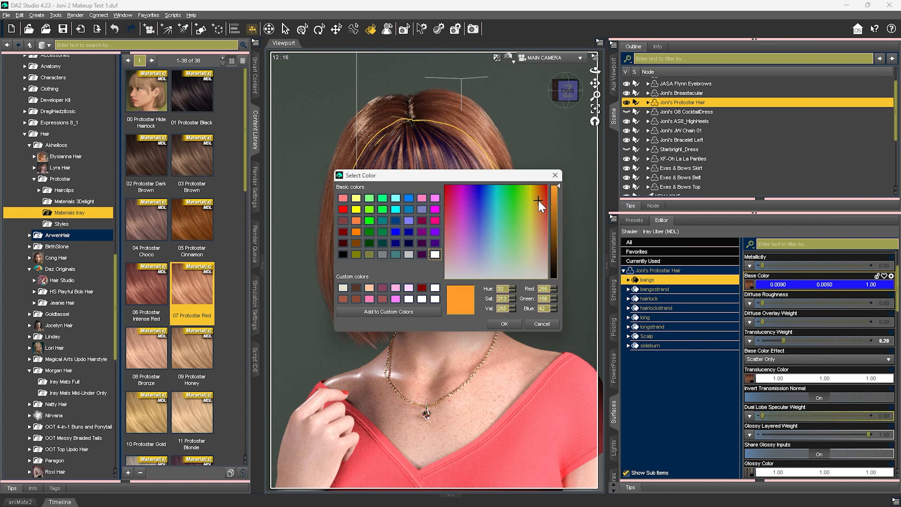
pyautogui.moveTo(538, 199); pyautogui.dragTo(532, 203)
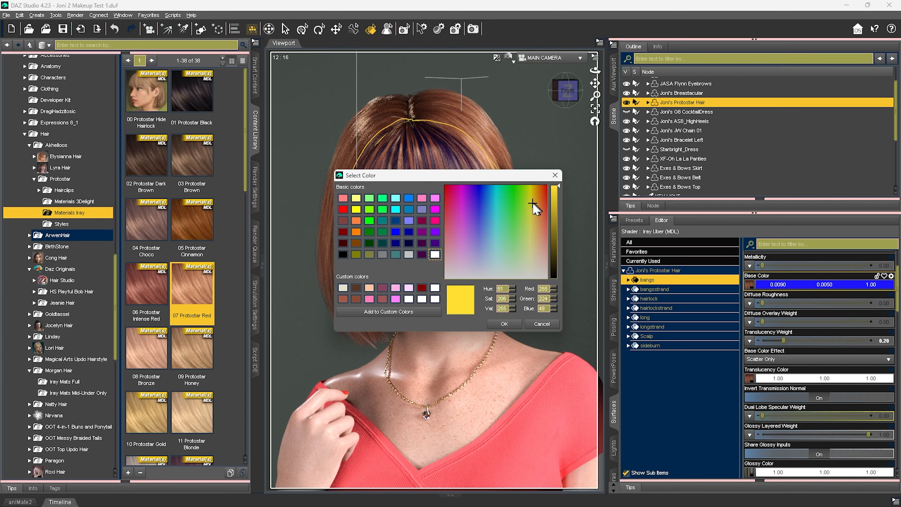
pyautogui.click(504, 324)
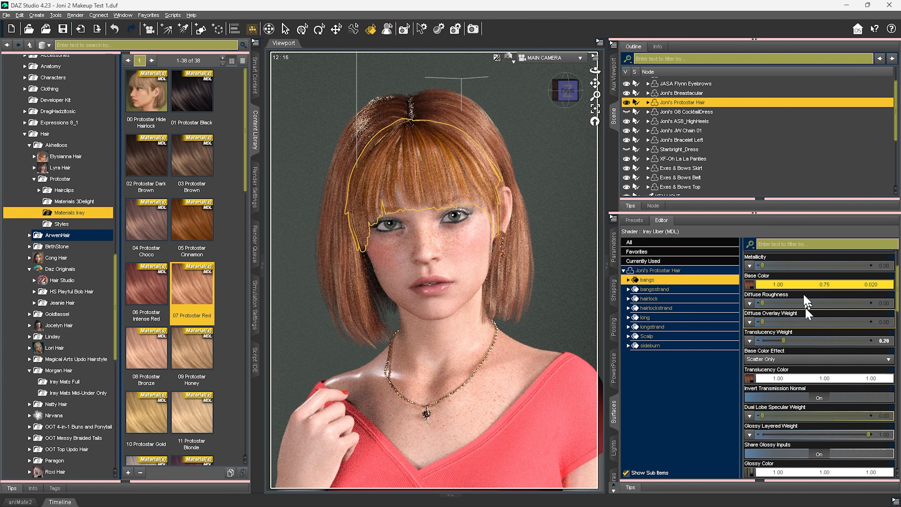
pyautogui.click(750, 284)
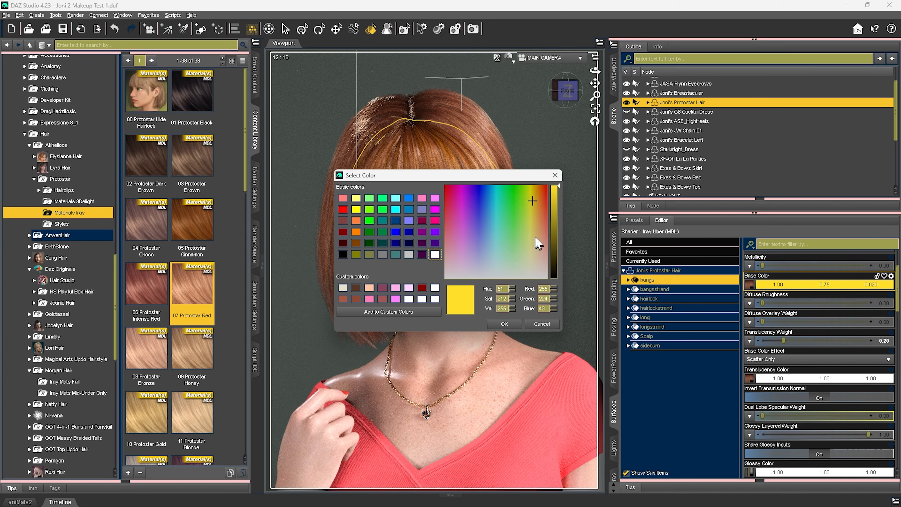
pyautogui.click(504, 324)
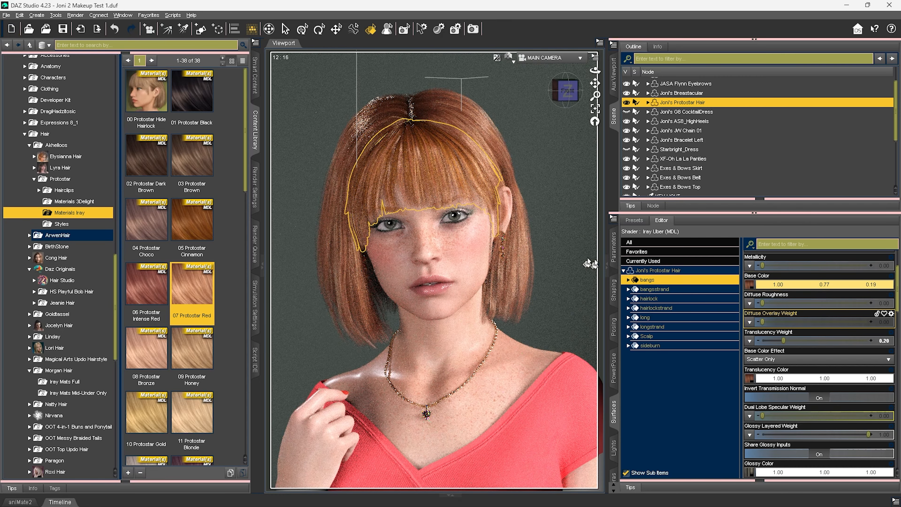
# Add the longstrand surface to the bangs selection and set the Base Color of both to pink (1.00, 0.00, 0.22)
pyautogui.keyDown('ctrl'); pyautogui.click(487, 132); pyautogui.keyUp('ctrl')
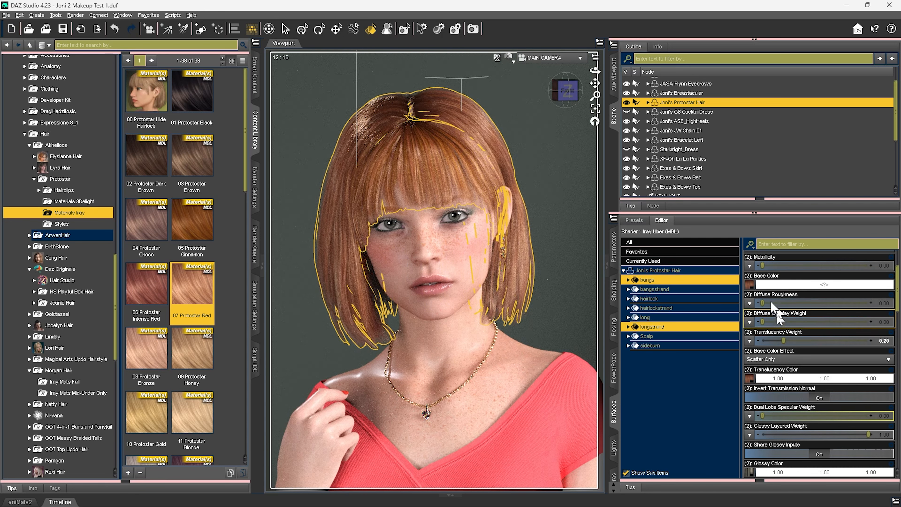
pyautogui.click(790, 286)
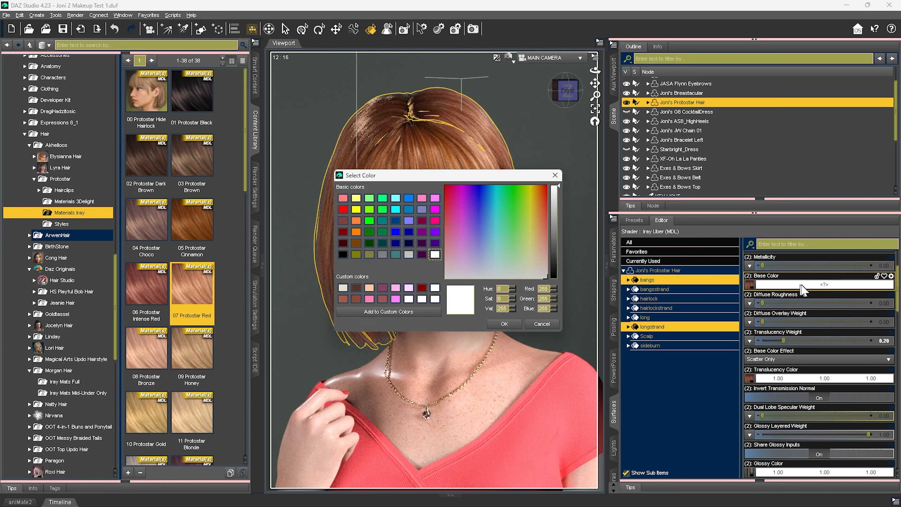
pyautogui.click(541, 323)
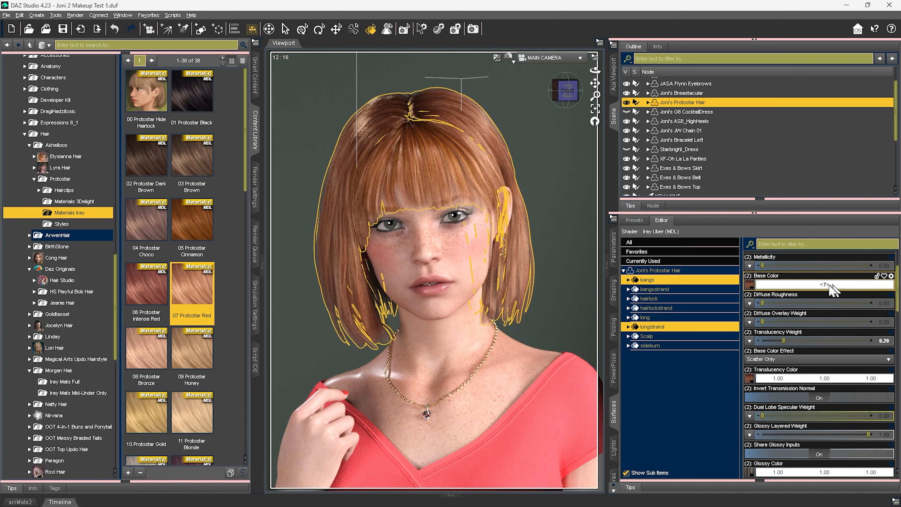
pyautogui.moveTo(749, 291)
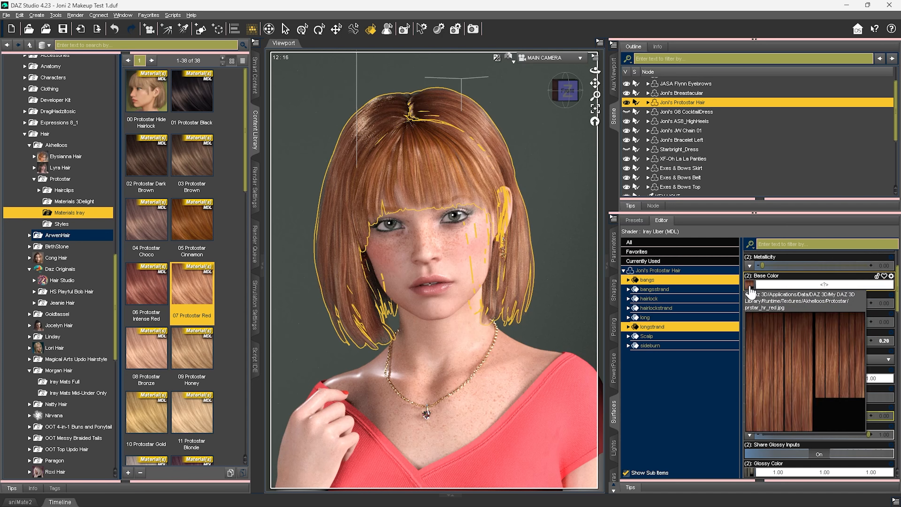
pyautogui.click(791, 286)
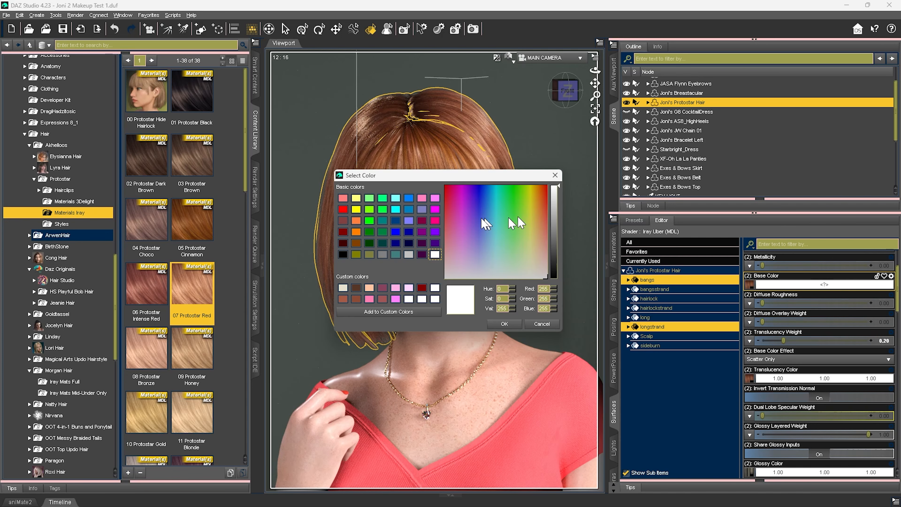
pyautogui.click(435, 221)
pyautogui.click(505, 324)
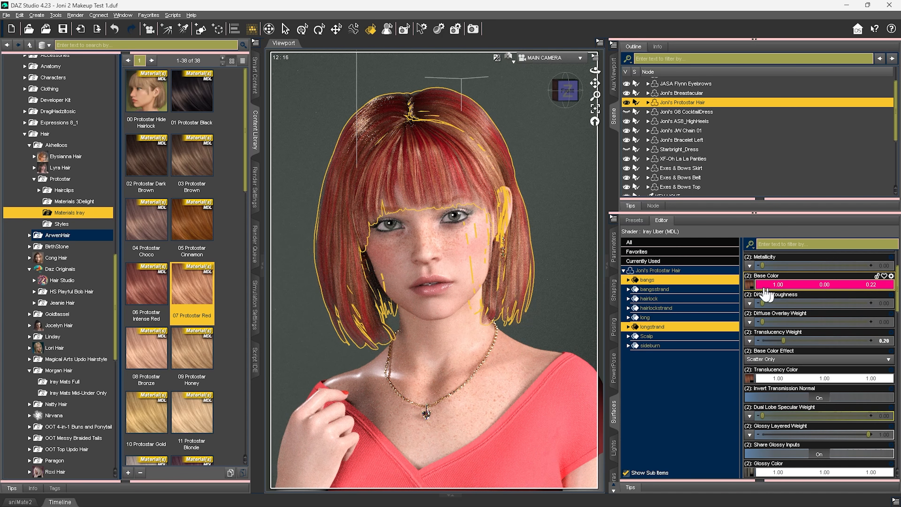
# Set the Base Color of the bangs and longstrand surfaces to orange (1.00, 0.42, 0.12)
pyautogui.click(786, 285)
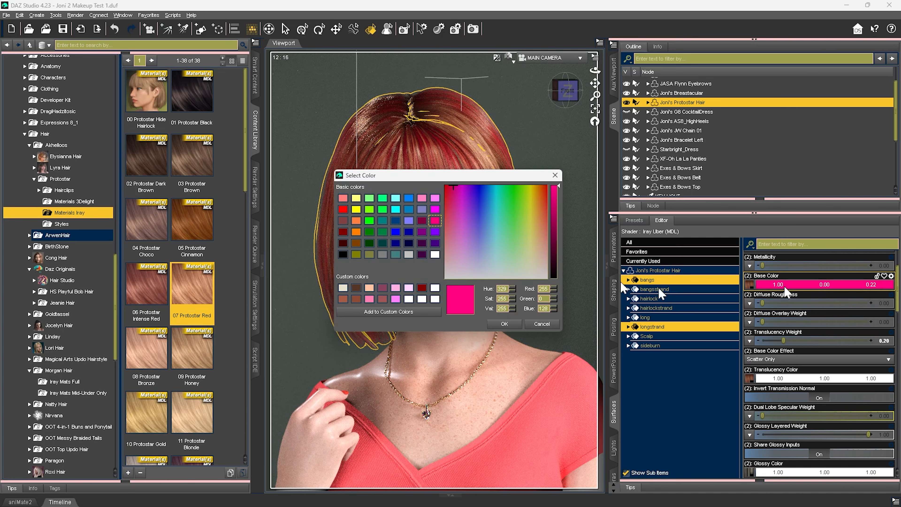
pyautogui.click(539, 221)
pyautogui.click(504, 324)
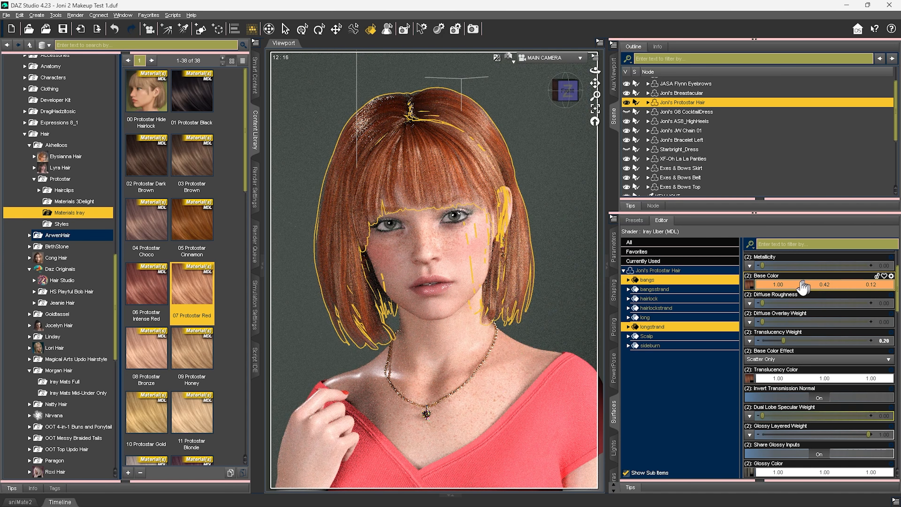
# Set the Base Color of the bangs and longstrand surfaces to yellow (0.98, 1.00, 0.19)
pyautogui.click(799, 286)
pyautogui.moveTo(519, 177); pyautogui.dragTo(764, 56)
pyautogui.moveTo(776, 94); pyautogui.dragTo(777, 111)
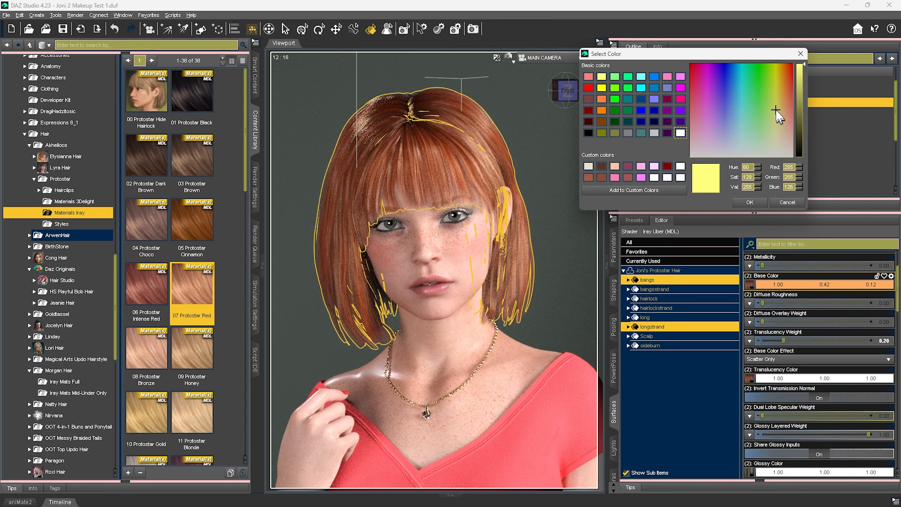
pyautogui.click(750, 202)
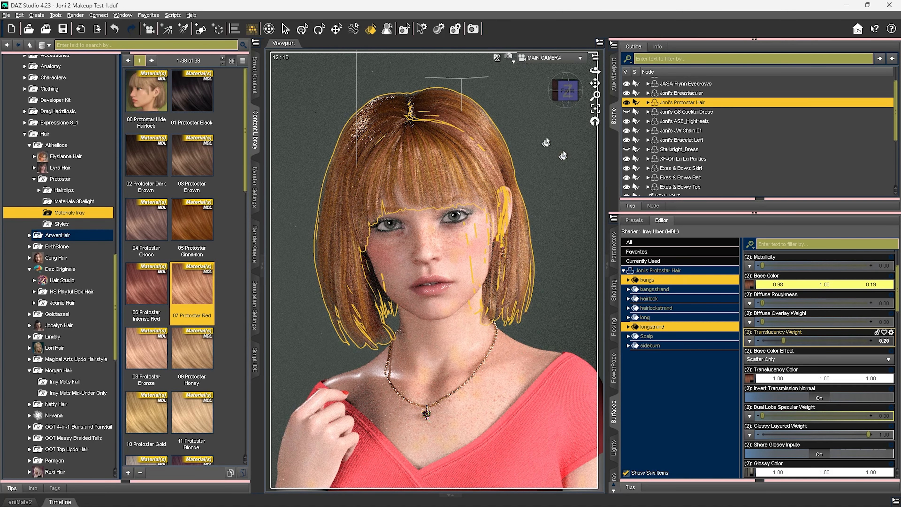
# Turn off the surface selection outlines and set the Base Color of the bangs and longstrand to warm yellow (1.00, 0.88, 0.19)
pyautogui.click(285, 29)
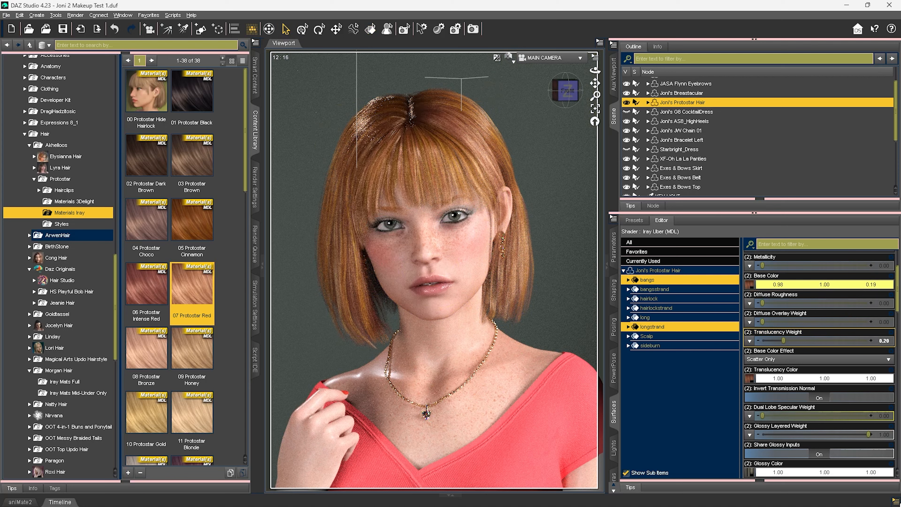
pyautogui.click(802, 287)
pyautogui.moveTo(538, 242); pyautogui.dragTo(533, 235)
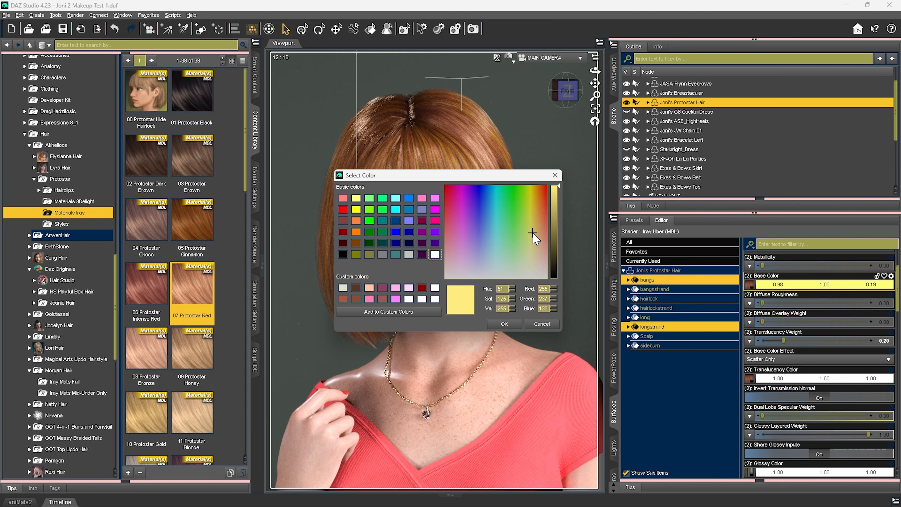
pyautogui.click(504, 324)
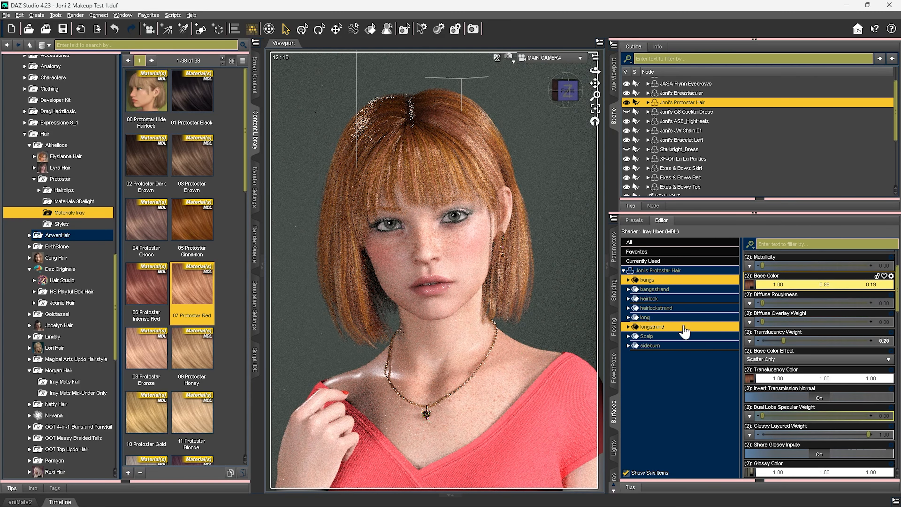
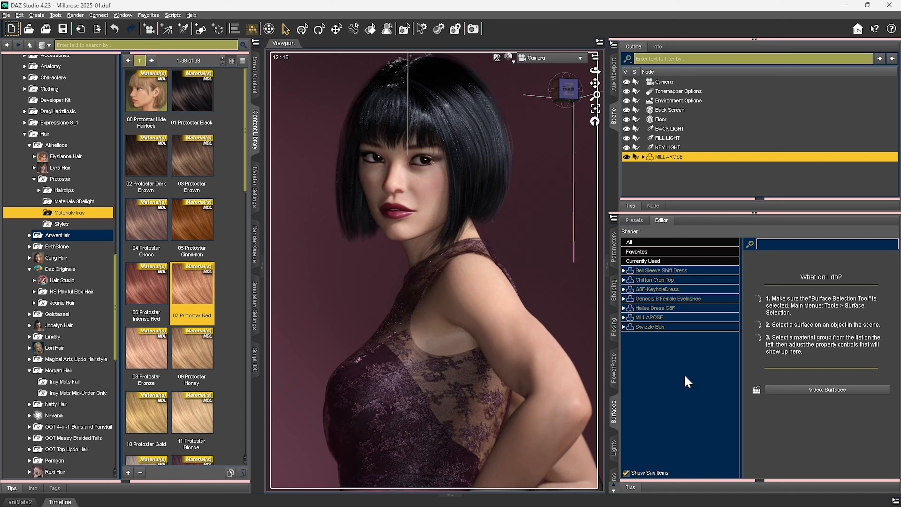
# Select the Swizzle Bob hair under the MILLAROSE figure and apply the Swizzle Bob 11 Iray material preset to it
pyautogui.click(643, 157)
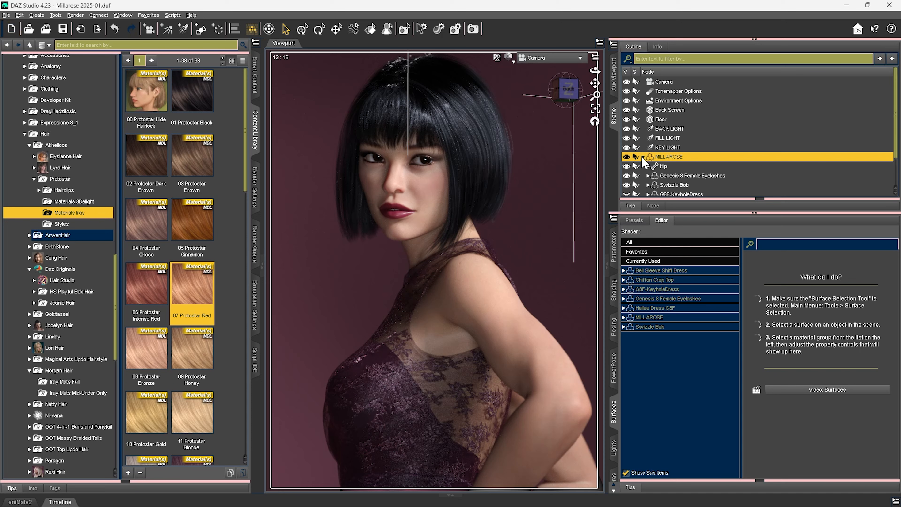
pyautogui.scroll(-1, 706, 156)
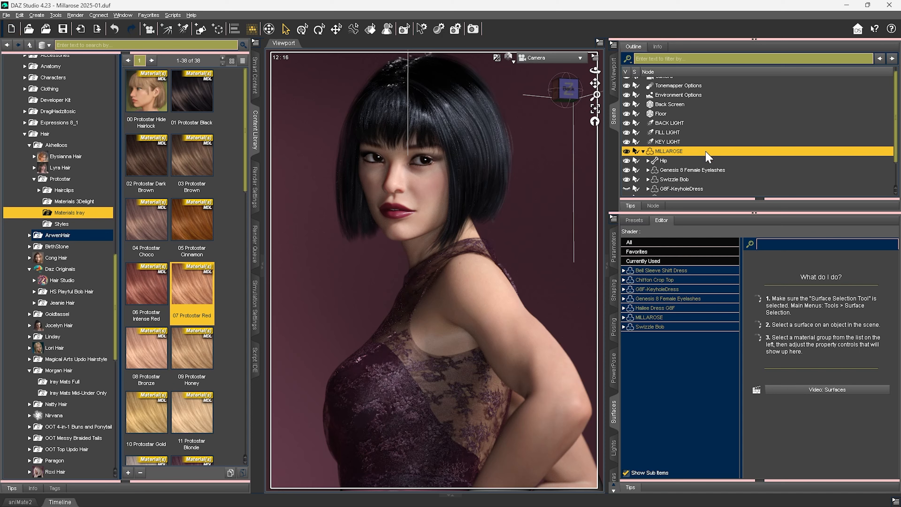
pyautogui.scroll(-3, 706, 157)
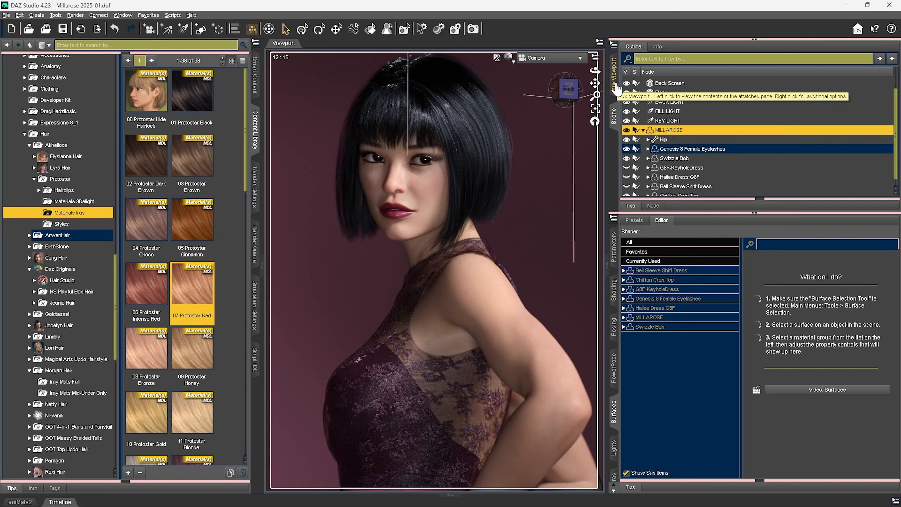
pyautogui.moveTo(596, 97)
pyautogui.mouseDown()
pyautogui.moveTo(595, 77)
pyautogui.moveTo(596, 86)
pyautogui.mouseUp()
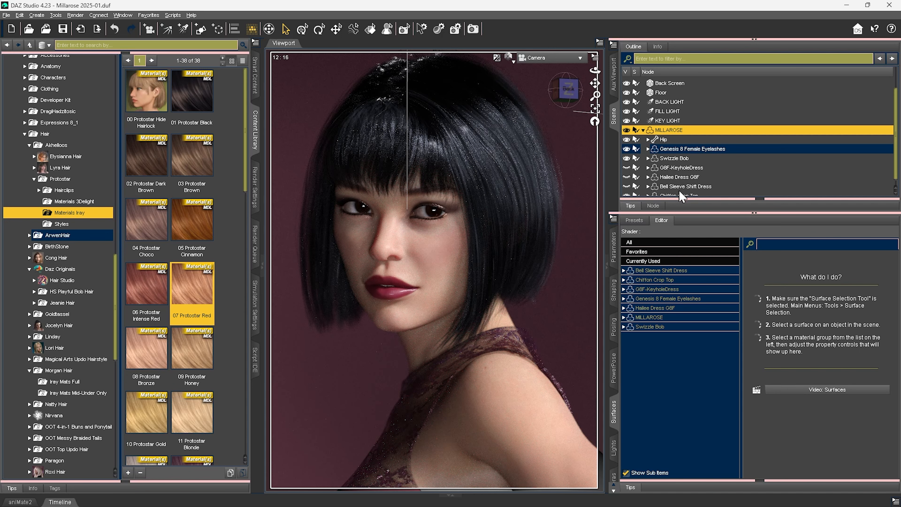
pyautogui.click(679, 177)
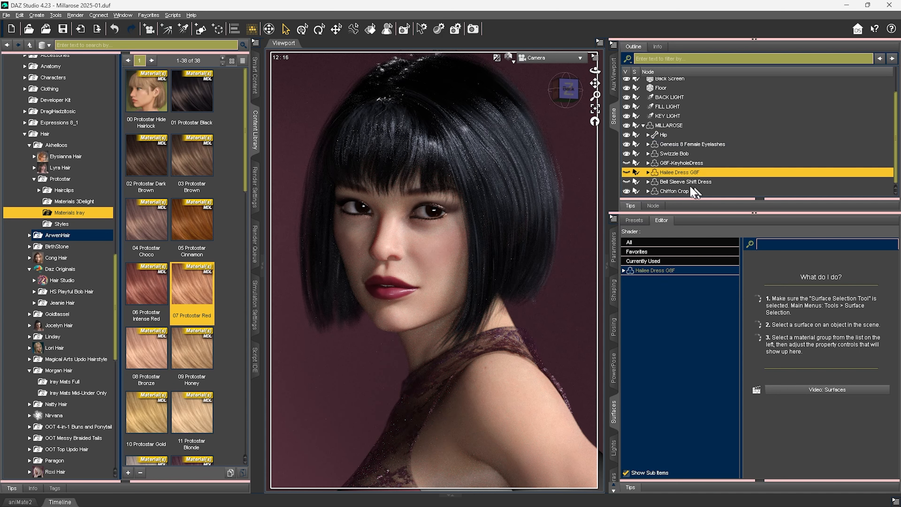
pyautogui.click(682, 155)
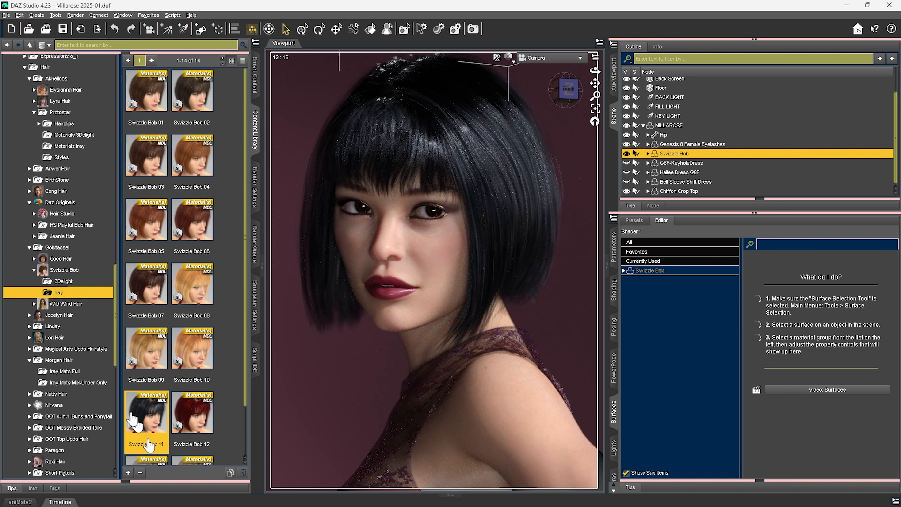
pyautogui.moveTo(148, 422)
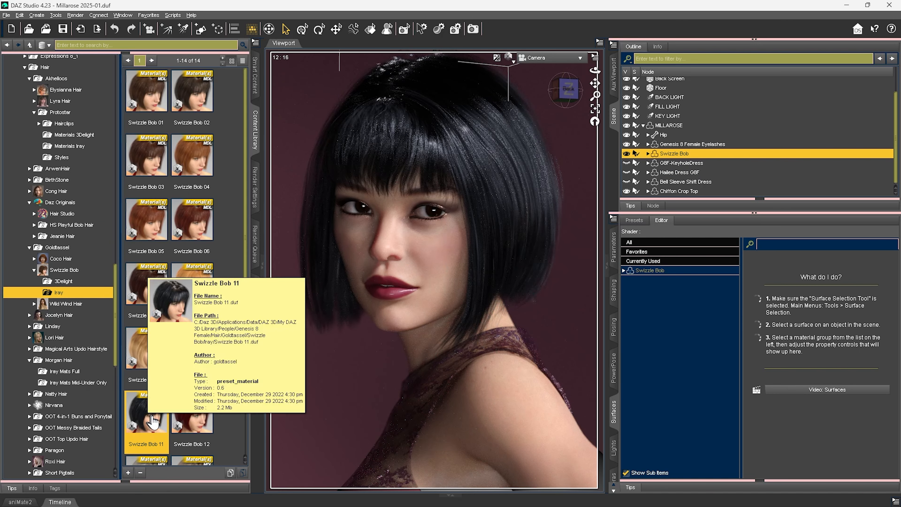
pyautogui.doubleClick(148, 422)
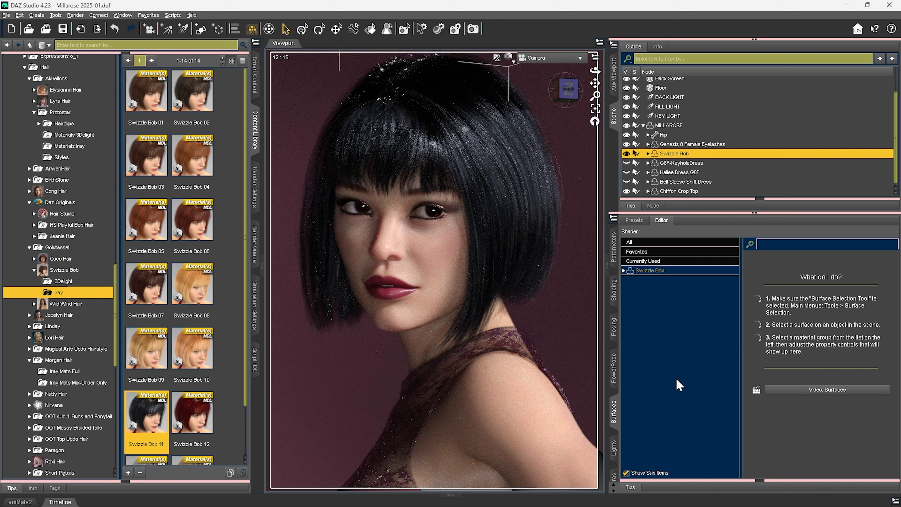
# Select all Swizzle Bob surfaces from Bangs through MidTop, leaving out the Scalp
pyautogui.click(647, 270)
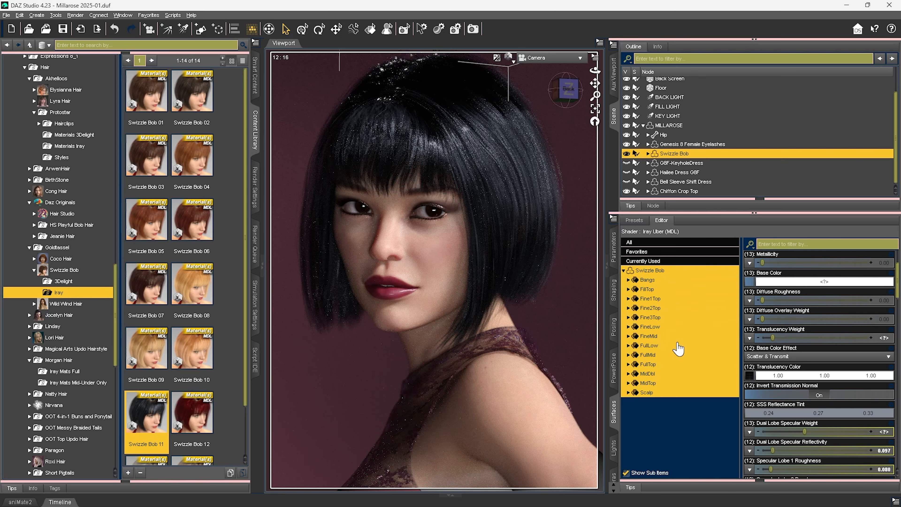
pyautogui.click(648, 383)
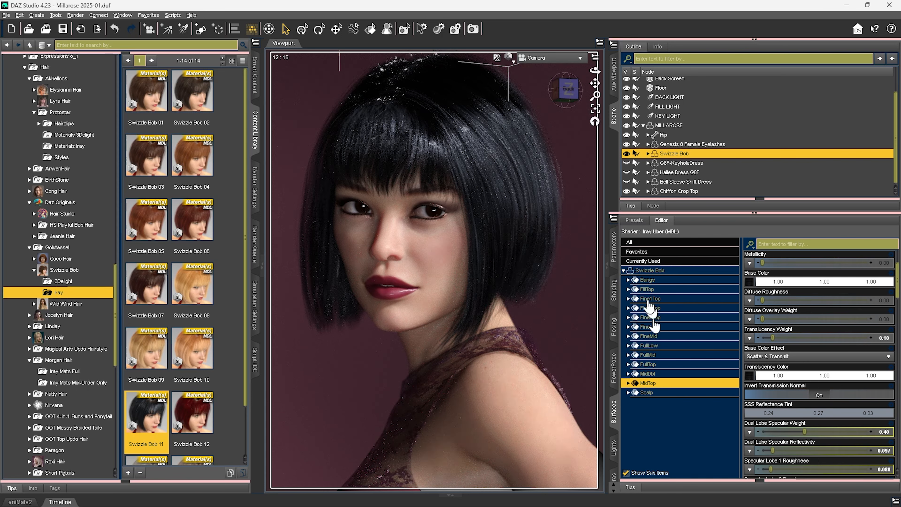
pyautogui.keyDown('shift'); pyautogui.click(647, 280); pyautogui.keyUp('shift')
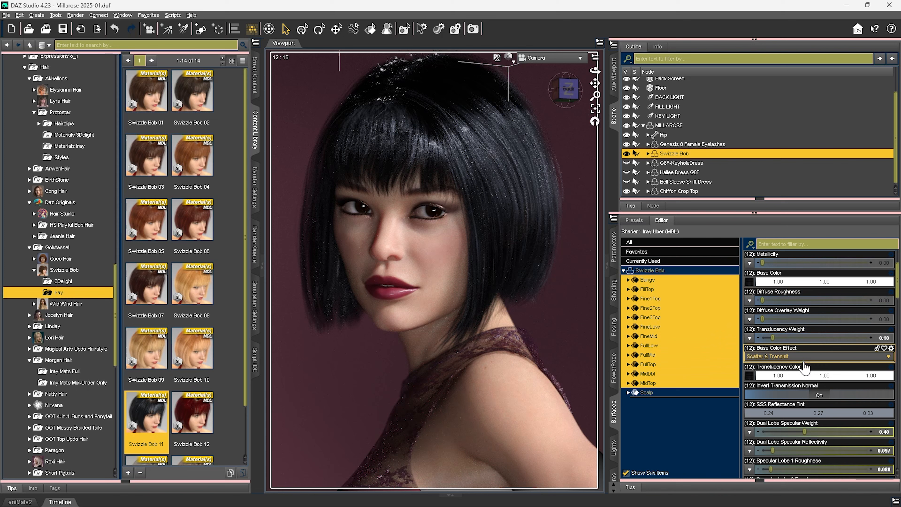
# Raise the Dual Lobe Specular Reflectivity of the selected hair surfaces to 0.63
pyautogui.scroll(-3, 805, 369)
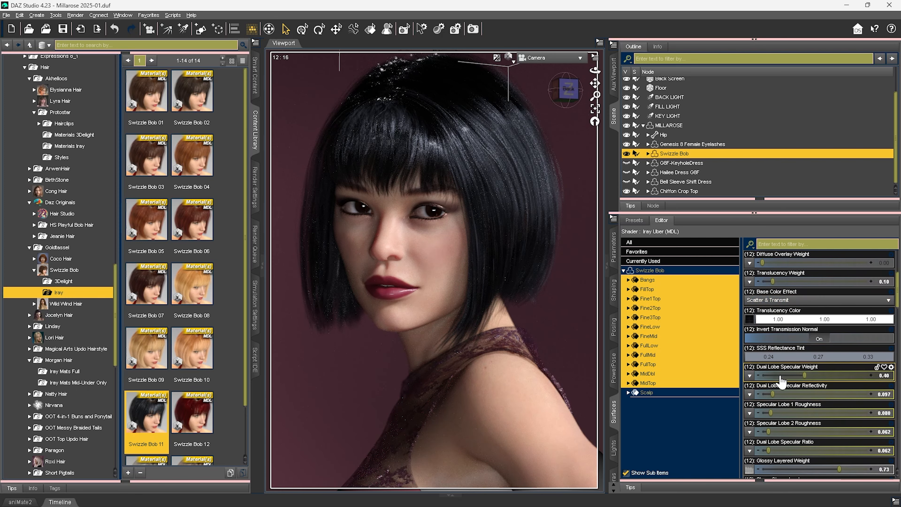
pyautogui.moveTo(810, 375)
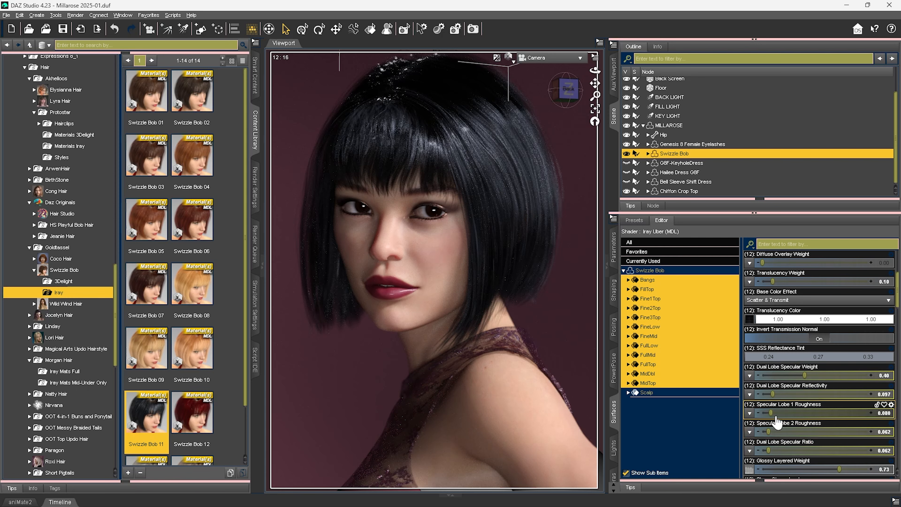
pyautogui.moveTo(777, 419)
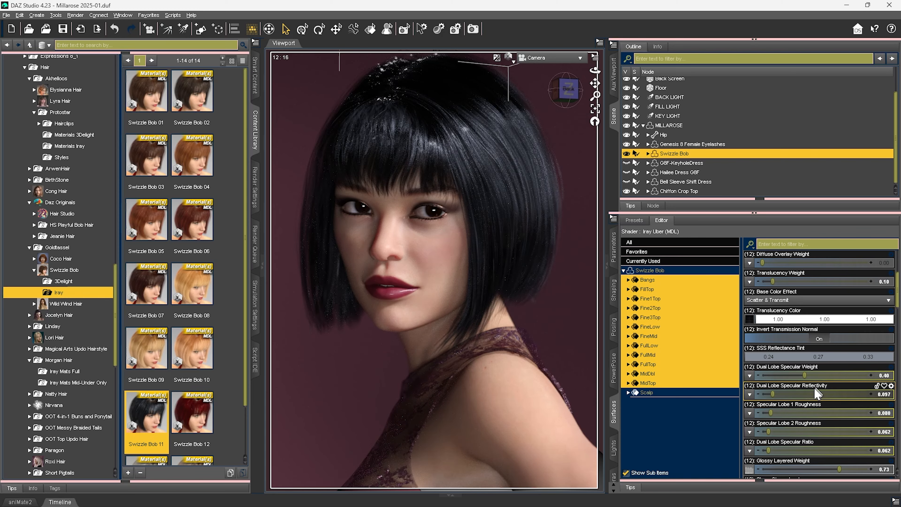
pyautogui.moveTo(819, 395); pyautogui.dragTo(831, 394)
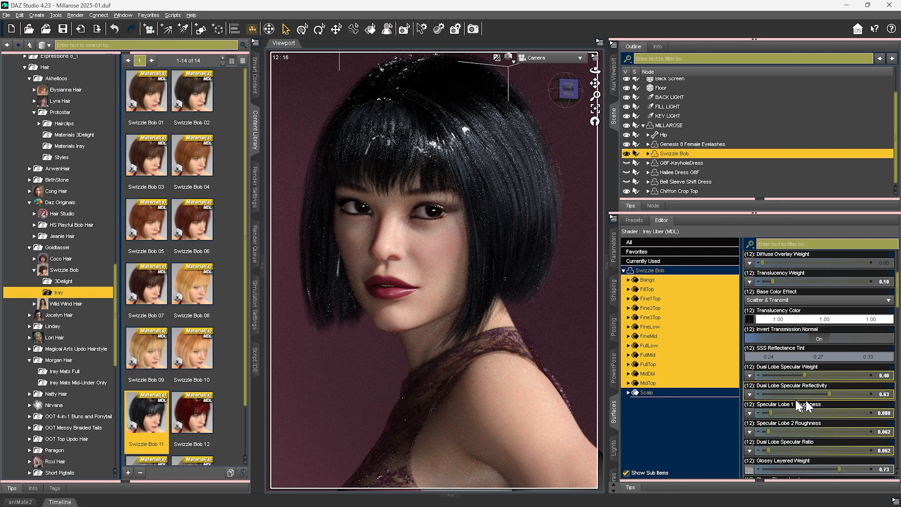
# Undo the Dual Lobe Specular Reflectivity change and the two hair material edits before it
pyautogui.moveTo(779, 400)
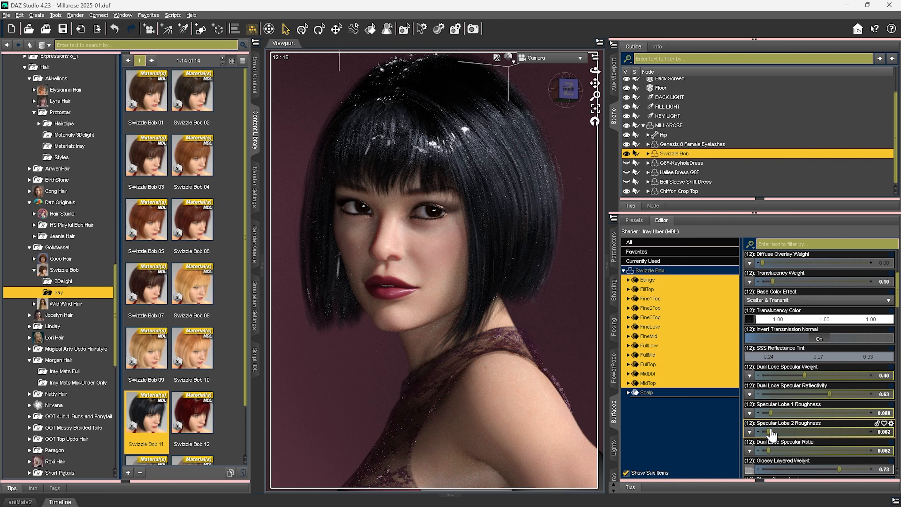
pyautogui.moveTo(773, 434)
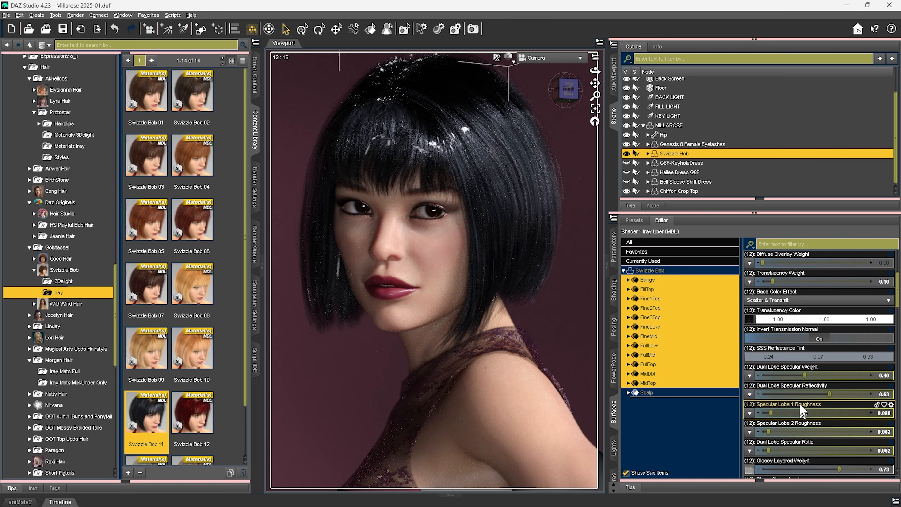
pyautogui.moveTo(806, 398)
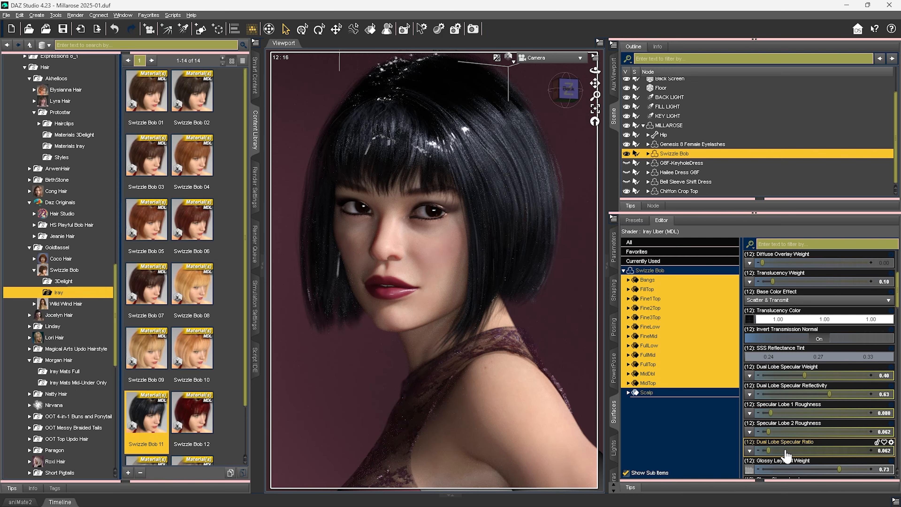
pyautogui.hotkey('ctrl', 'z')
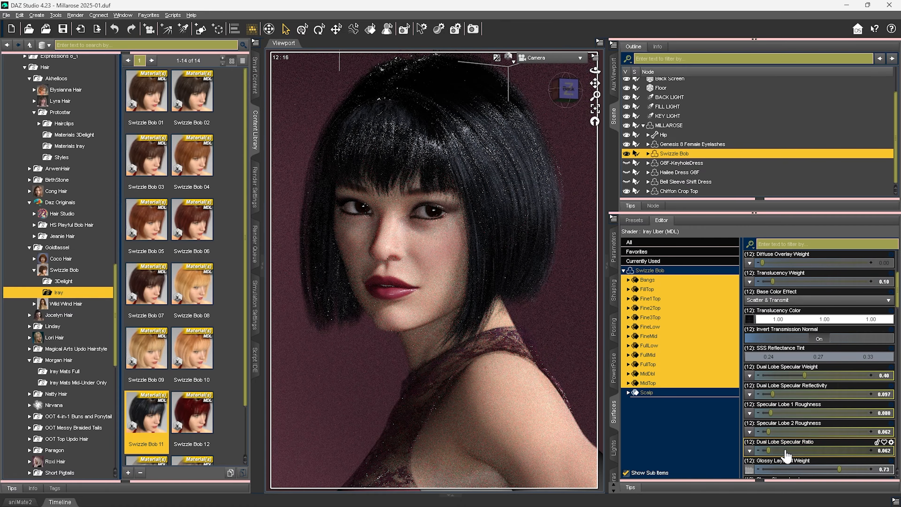
pyautogui.hotkey('ctrl', 'z')
pyautogui.hotkey('ctrl', 'z')
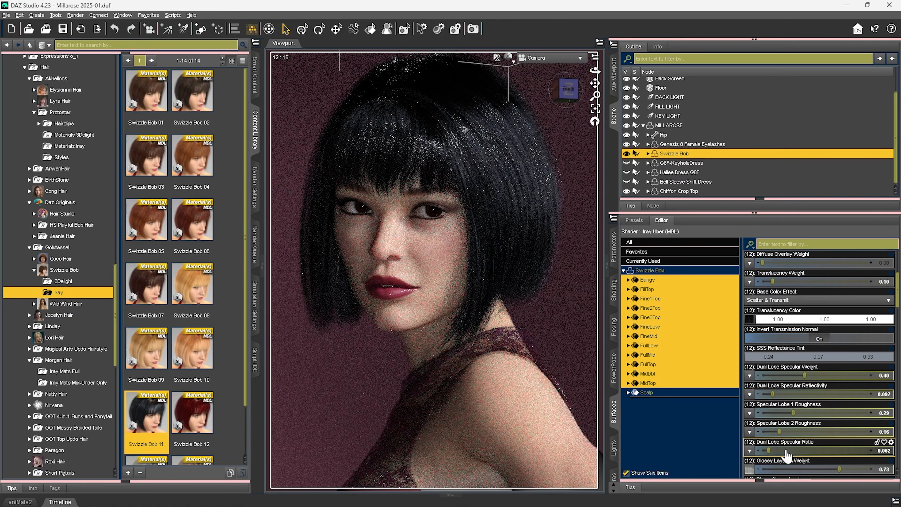
# Set the selected hair surfaces' Specular Lobe 1 Roughness to 0.86, Specular Lobe 2 Roughness to 0.78 and Glossy Roughness to 0.88
pyautogui.scroll(-1, 774, 444)
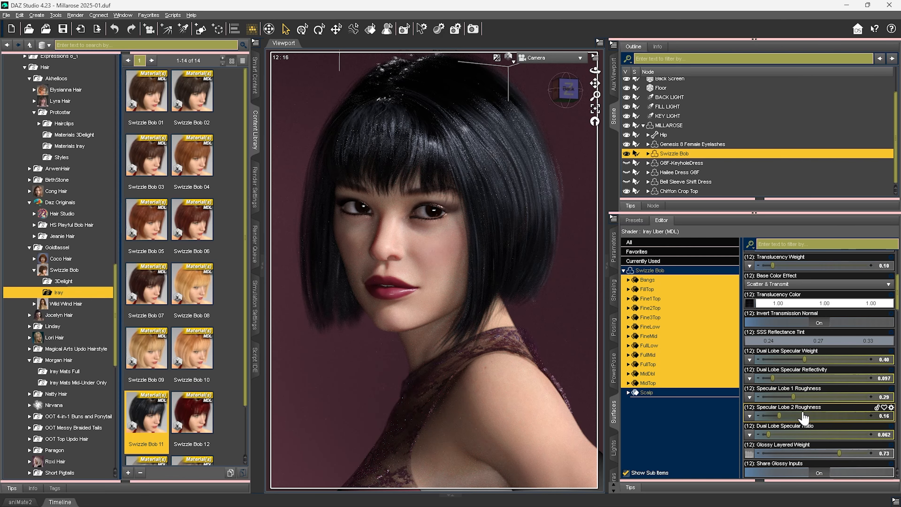
pyautogui.click(854, 397)
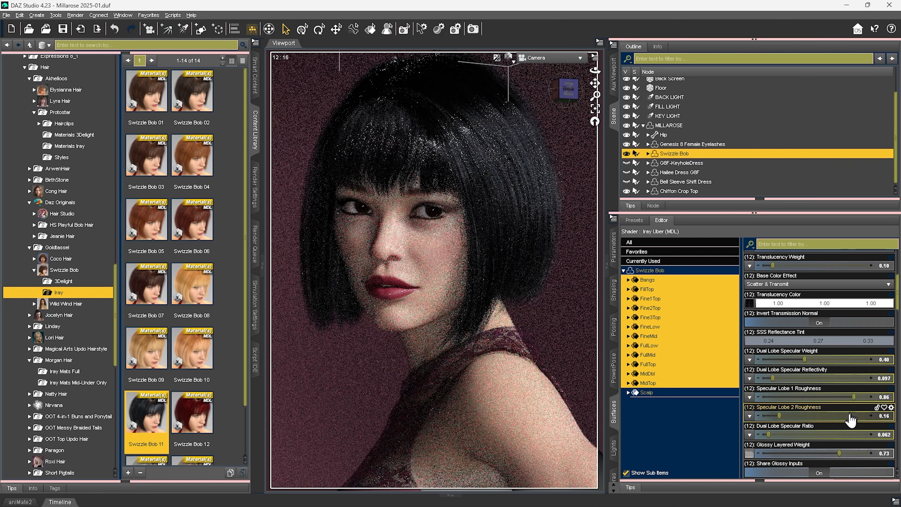
pyautogui.click(845, 415)
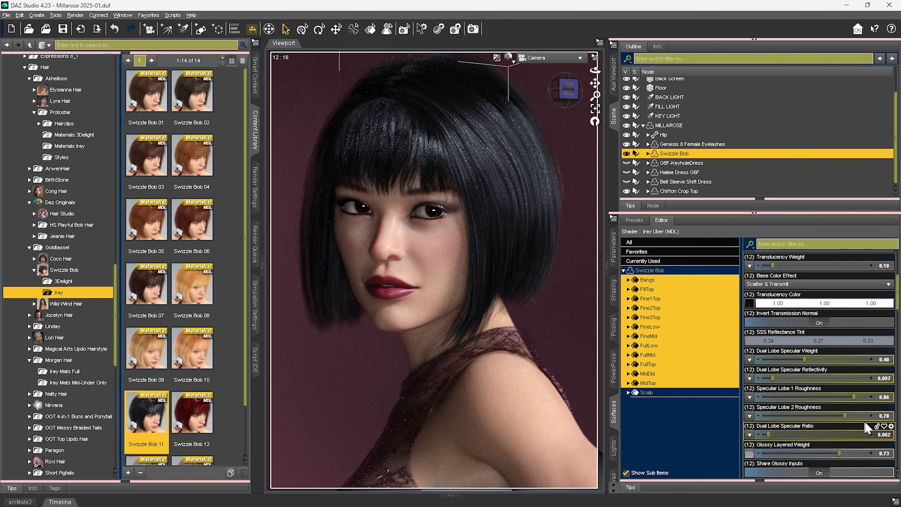
pyautogui.scroll(-3, 822, 425)
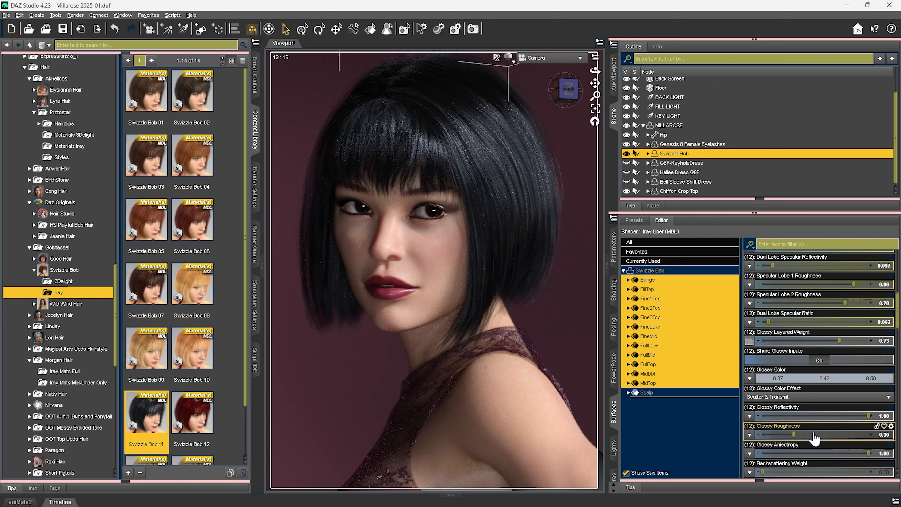
pyautogui.moveTo(814, 439); pyautogui.dragTo(859, 440)
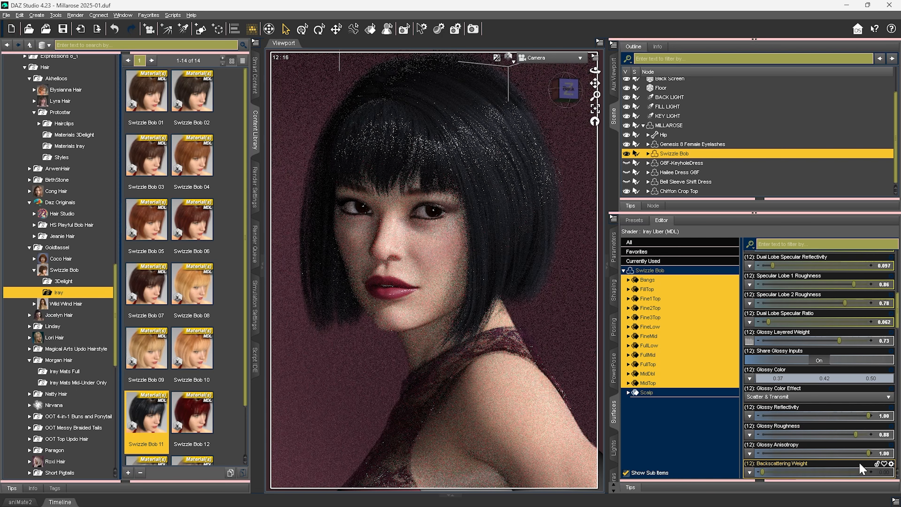
# Raise the Top Coat Roughness of the selected Swizzle Bob hair surfaces to 0.84
pyautogui.scroll(-3, 848, 425)
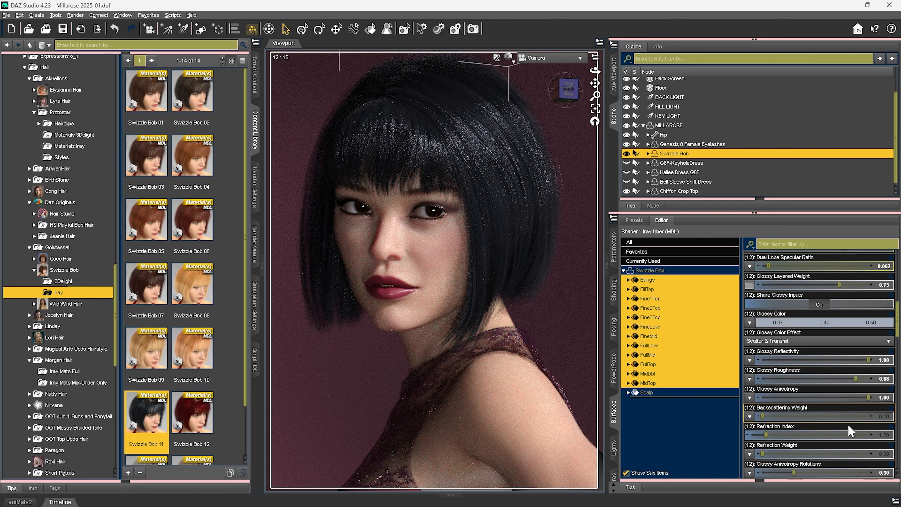
pyautogui.scroll(-1, 847, 425)
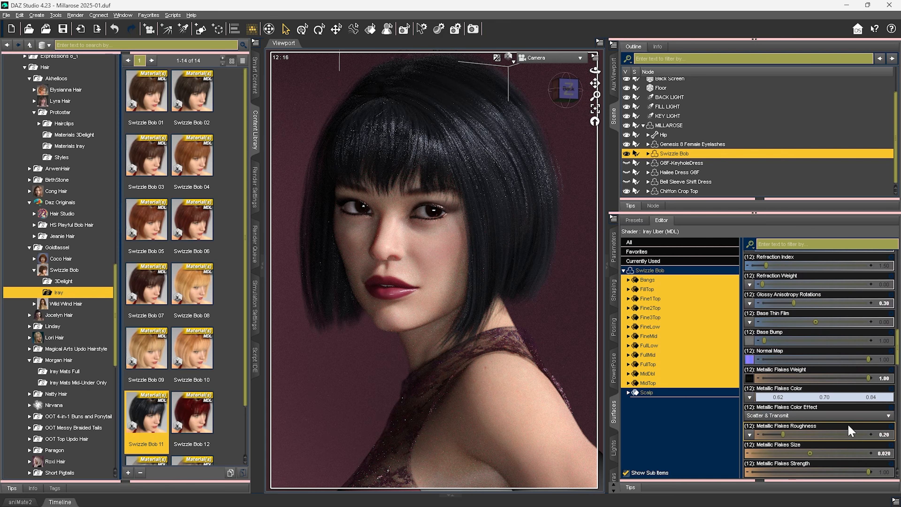
pyautogui.scroll(-1, 848, 424)
pyautogui.scroll(-1, 848, 425)
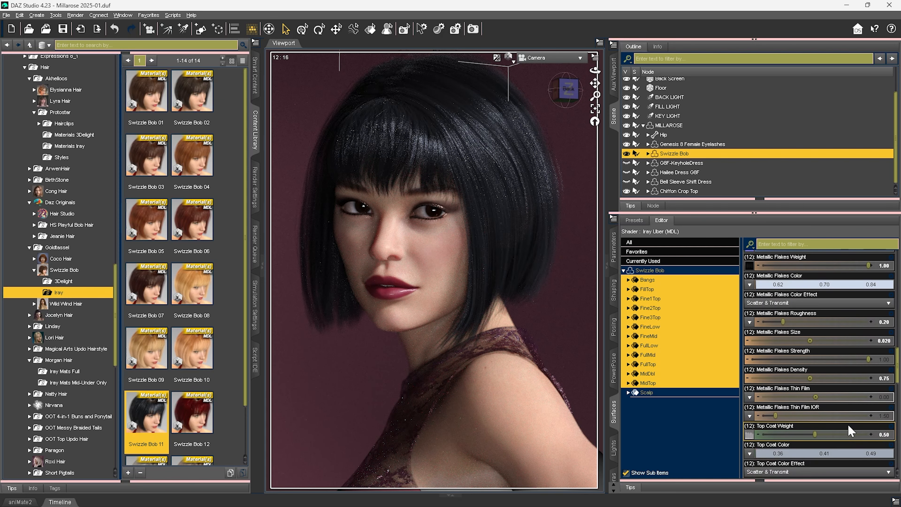
pyautogui.scroll(-1, 847, 425)
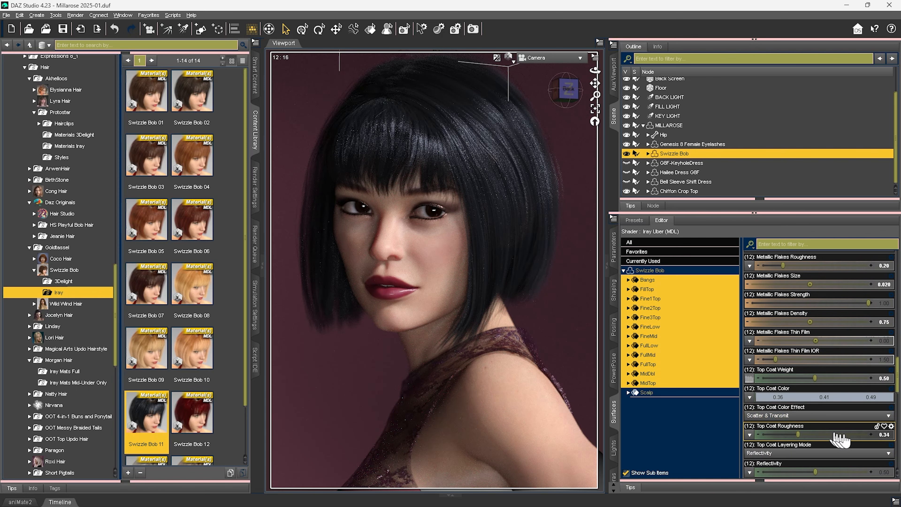
pyautogui.click(851, 434)
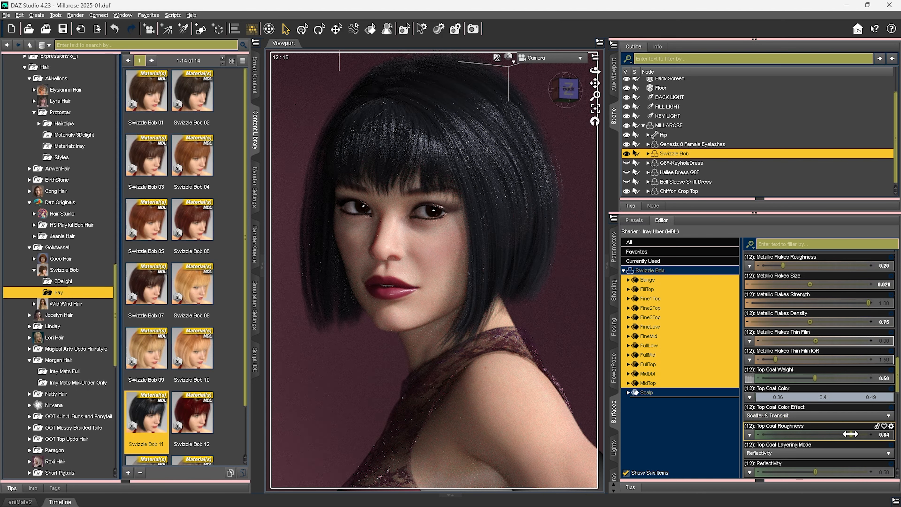
# Lower the Top Coat Roughness of the selected Swizzle Bob hair surfaces
pyautogui.scroll(3, 846, 438)
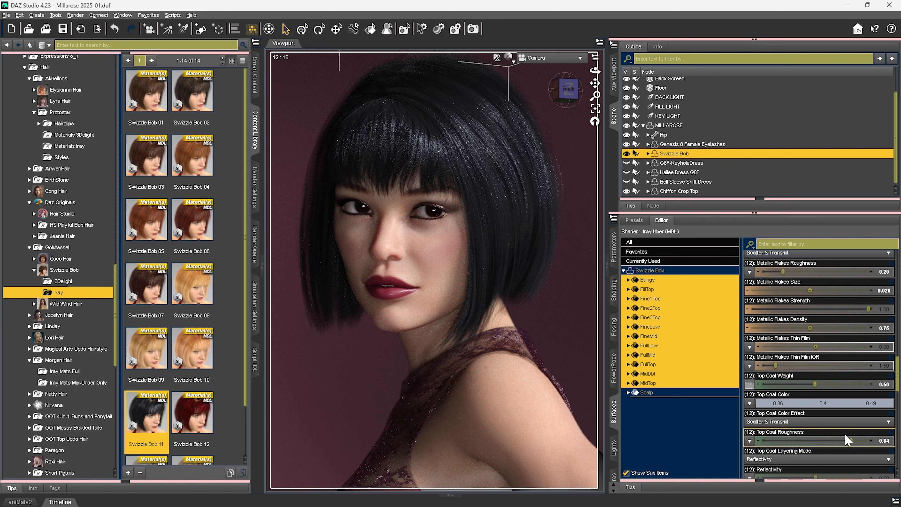
pyautogui.scroll(10, 845, 436)
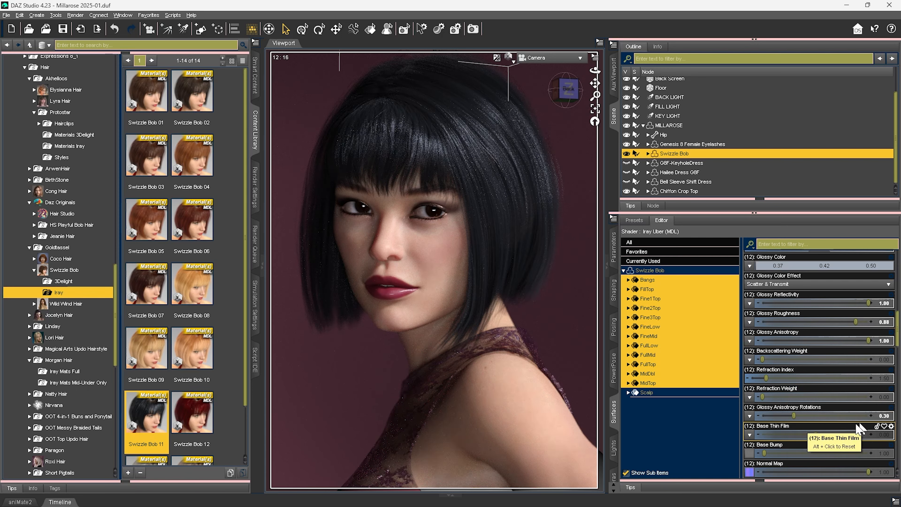
pyautogui.scroll(-5, 831, 412)
pyautogui.scroll(-4, 831, 412)
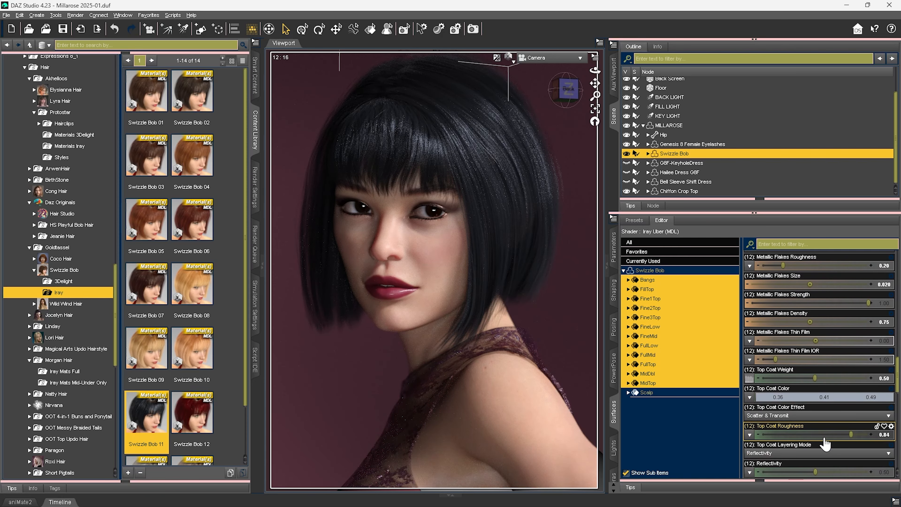
pyautogui.moveTo(777, 435); pyautogui.dragTo(753, 435)
# Reset Specular Lobe 1 Roughness and Specular Lobe 2 Roughness of the selected hair surfaces to 0.00
pyautogui.scroll(5, 838, 393)
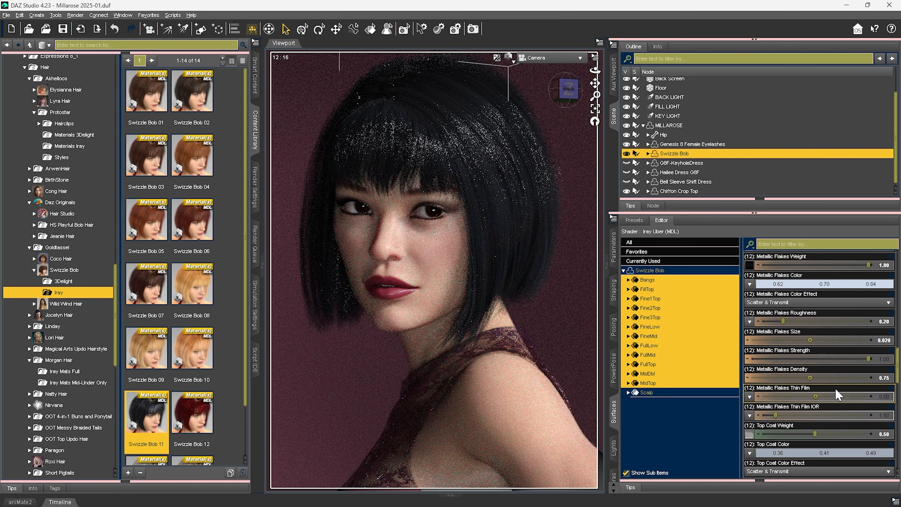
pyautogui.scroll(6, 807, 372)
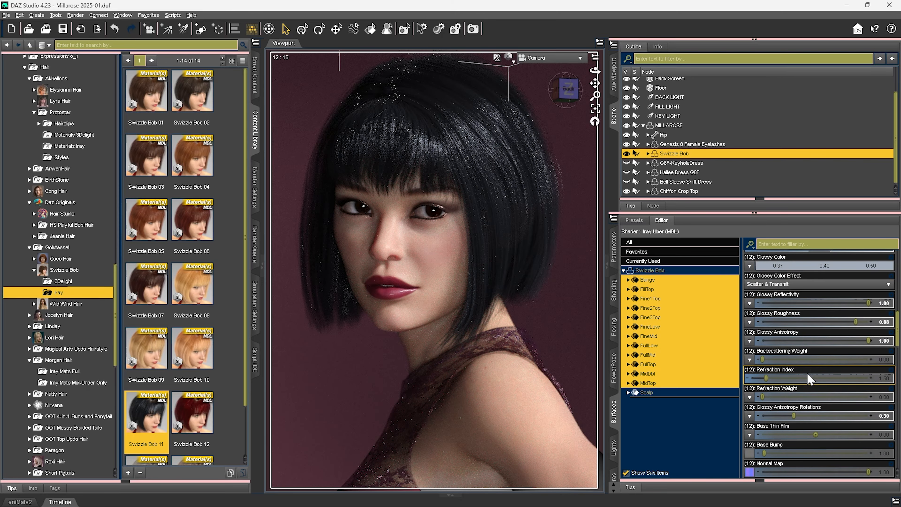
pyautogui.keyDown('alt'); pyautogui.click(770, 341); pyautogui.keyUp('alt')
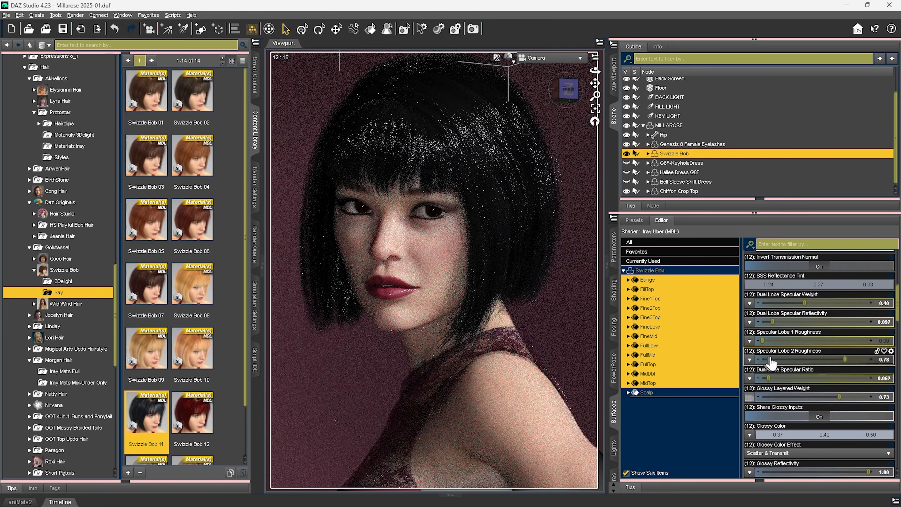
pyautogui.keyDown('alt'); pyautogui.click(769, 361); pyautogui.keyUp('alt')
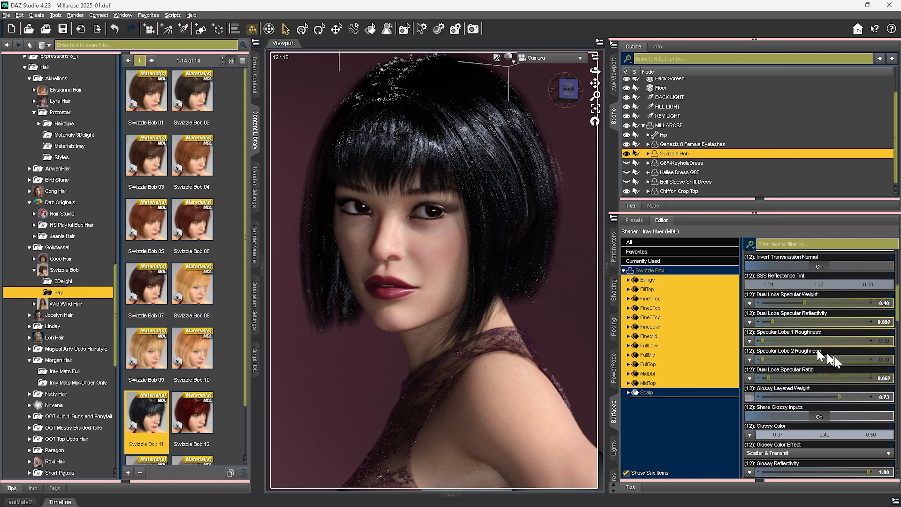
pyautogui.scroll(5, 827, 369)
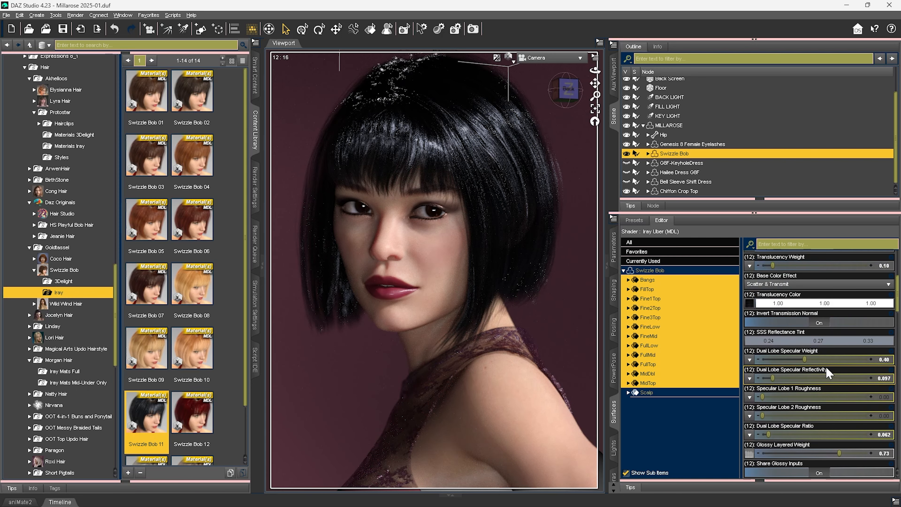
pyautogui.scroll(-5, 827, 369)
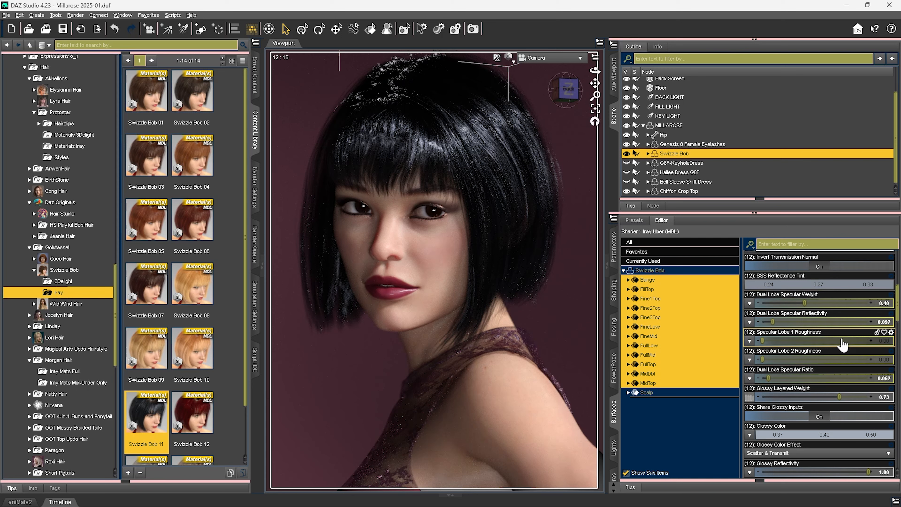
pyautogui.moveTo(832, 372)
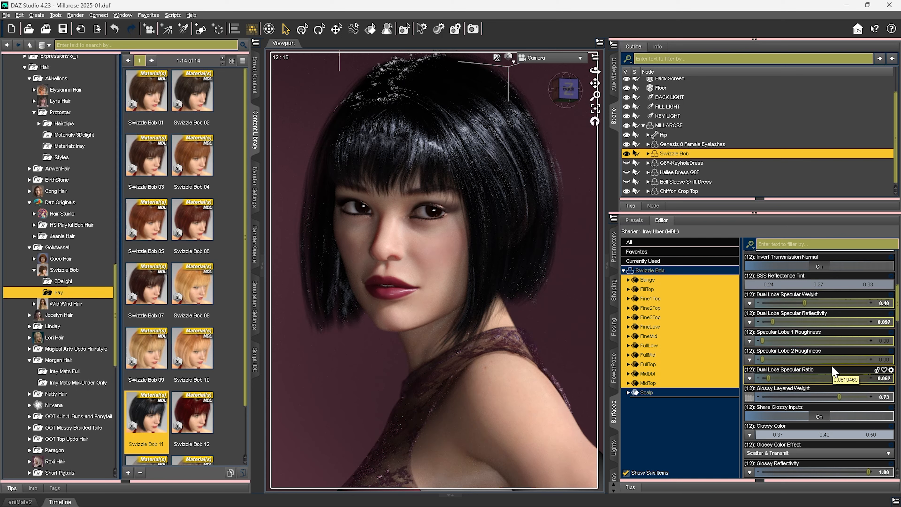
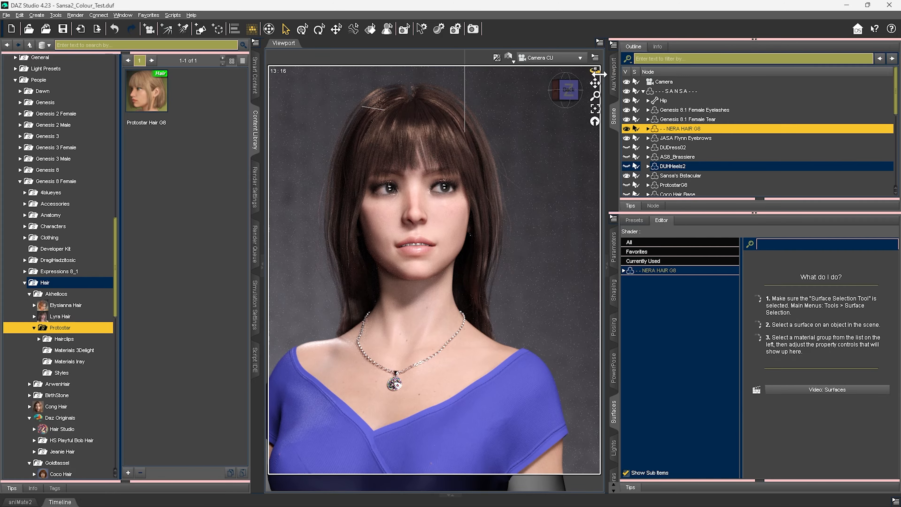
# Swap the figure's hair by hiding NERA HAIR G8 and showing ProtostarG8
pyautogui.moveTo(595, 71); pyautogui.dragTo(585, 81)
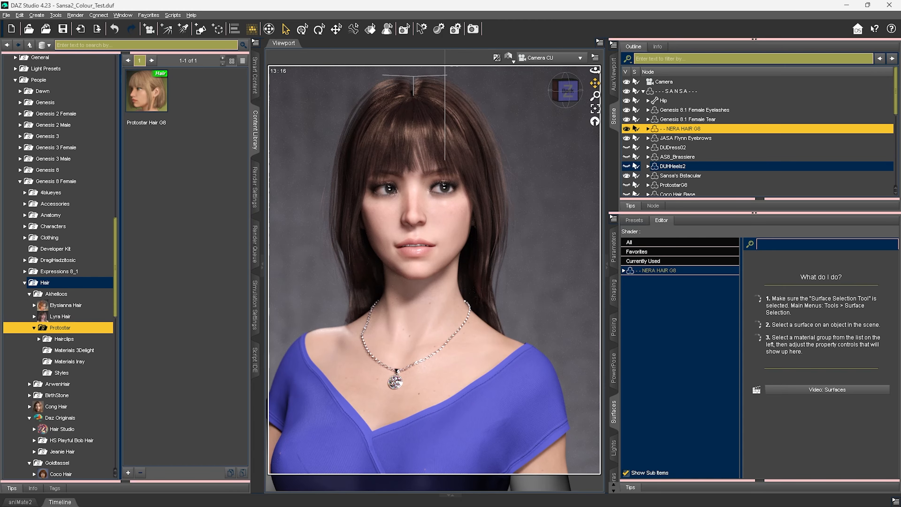
pyautogui.moveTo(595, 84)
pyautogui.mouseDown()
pyautogui.moveTo(630, 84)
pyautogui.moveTo(616, 98)
pyautogui.moveTo(595, 79)
pyautogui.mouseUp()
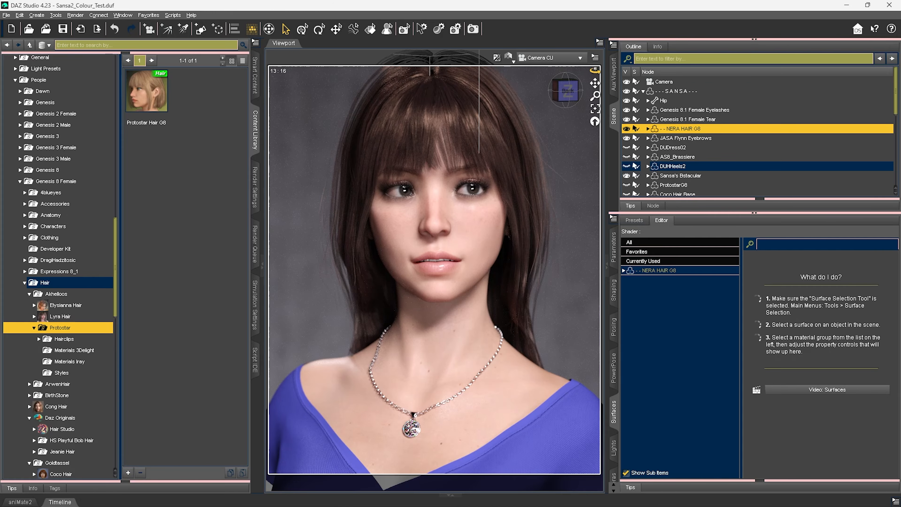
pyautogui.moveTo(595, 73); pyautogui.dragTo(625, 76)
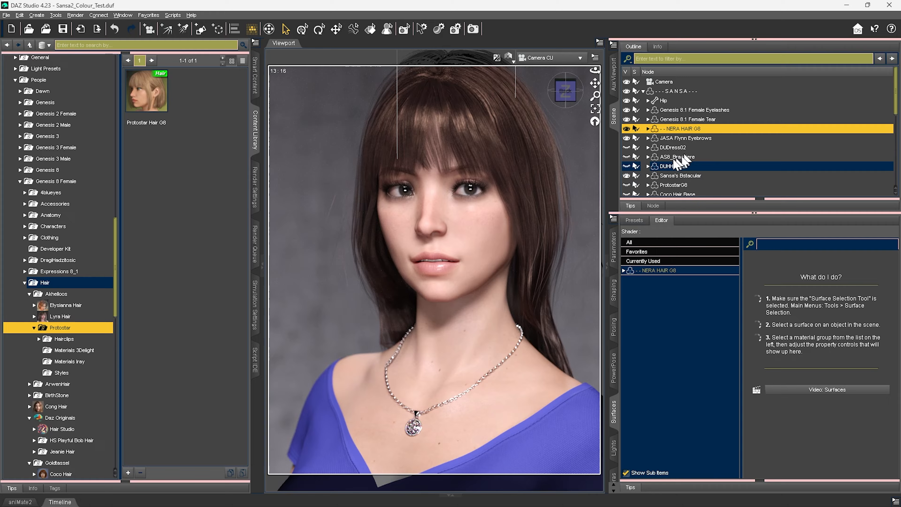
pyautogui.click(627, 128)
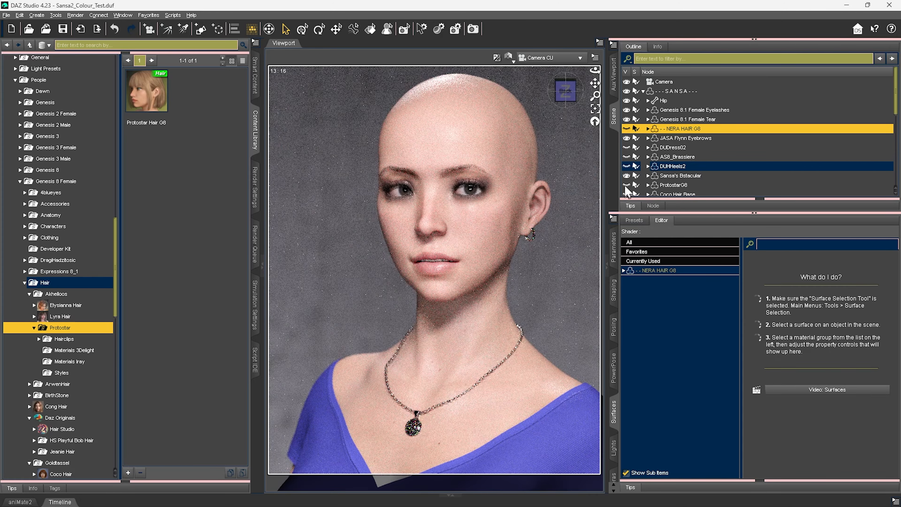
pyautogui.click(627, 185)
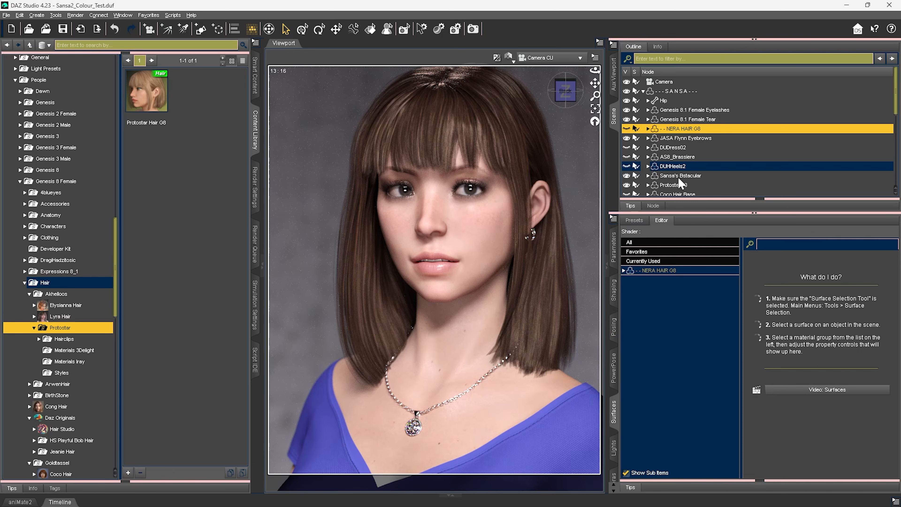
# Find ProtostarG8's shaping morphs matching "short" and set the Shorter morph to 100%
pyautogui.click(674, 185)
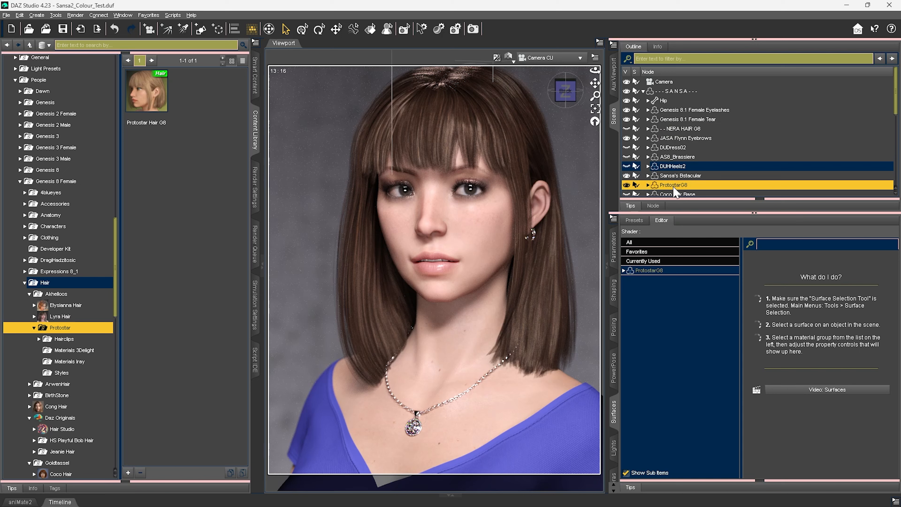
pyautogui.click(613, 296)
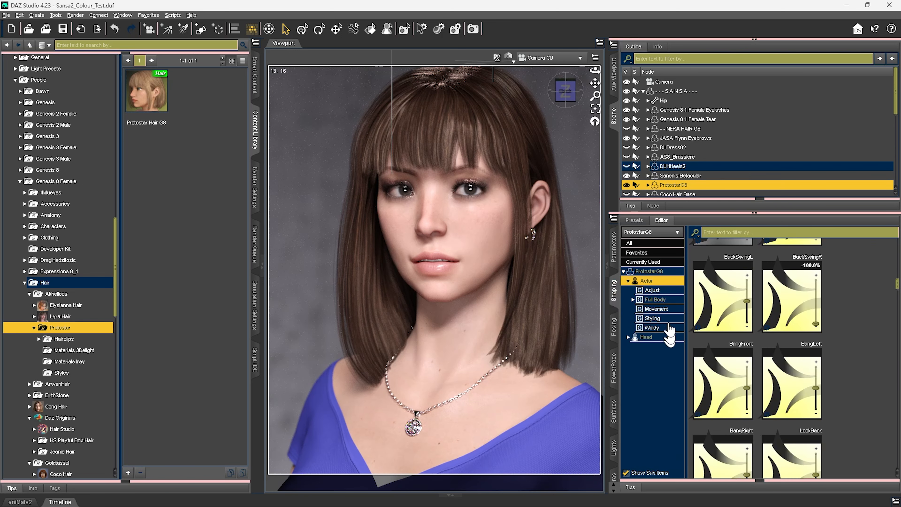
pyautogui.click(743, 231)
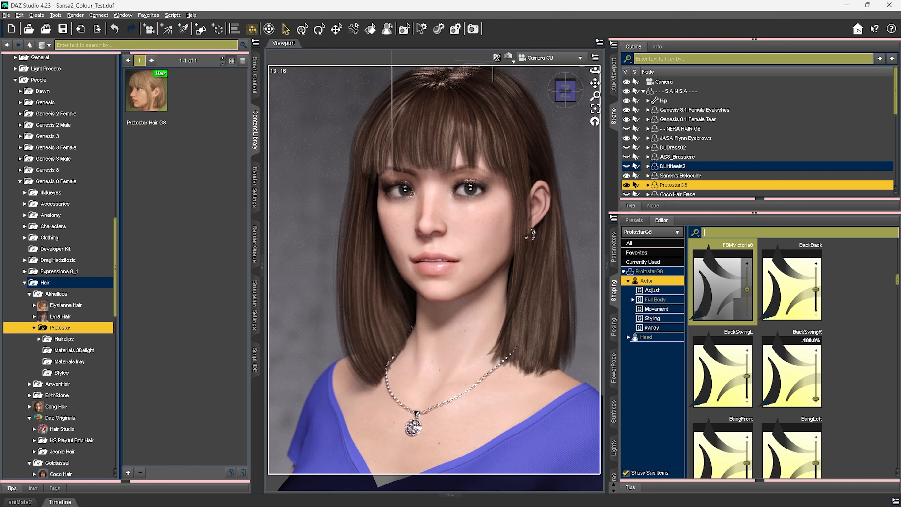
pyautogui.write('short')
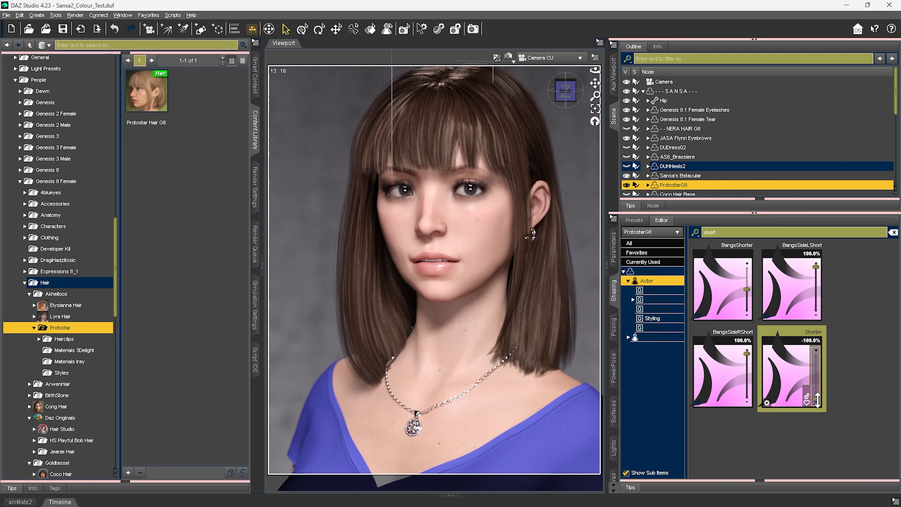
pyautogui.moveTo(816, 399); pyautogui.dragTo(821, 350)
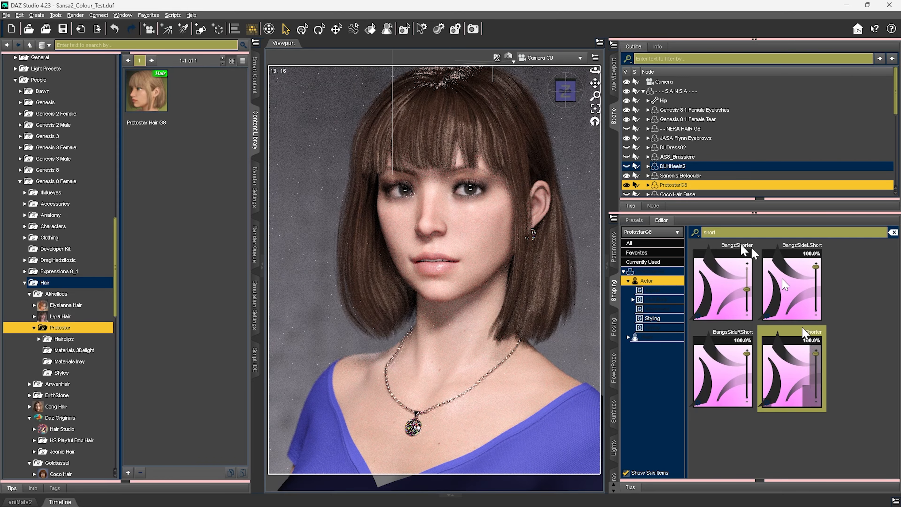
# Find ProtostarG8's morphs matching "long" and lower the Longer morph to -6.2%
pyautogui.moveTo(758, 231); pyautogui.dragTo(670, 233)
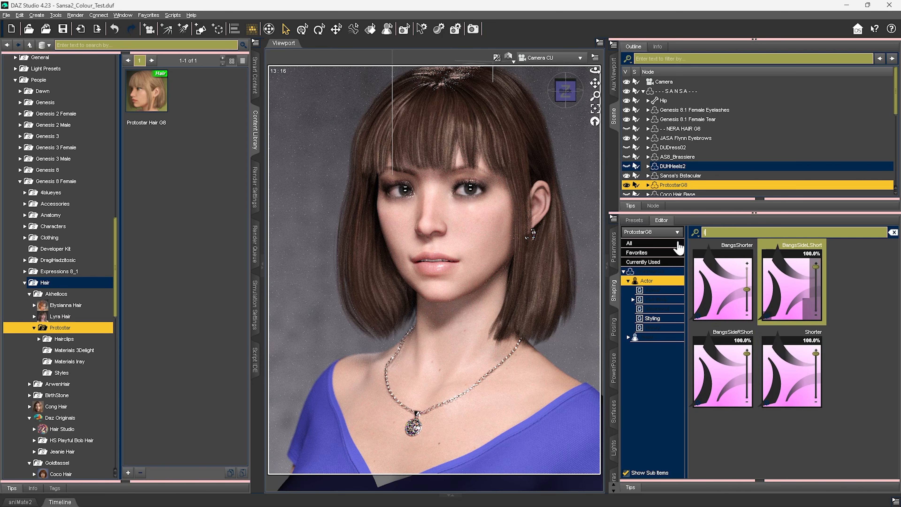
pyautogui.write('long')
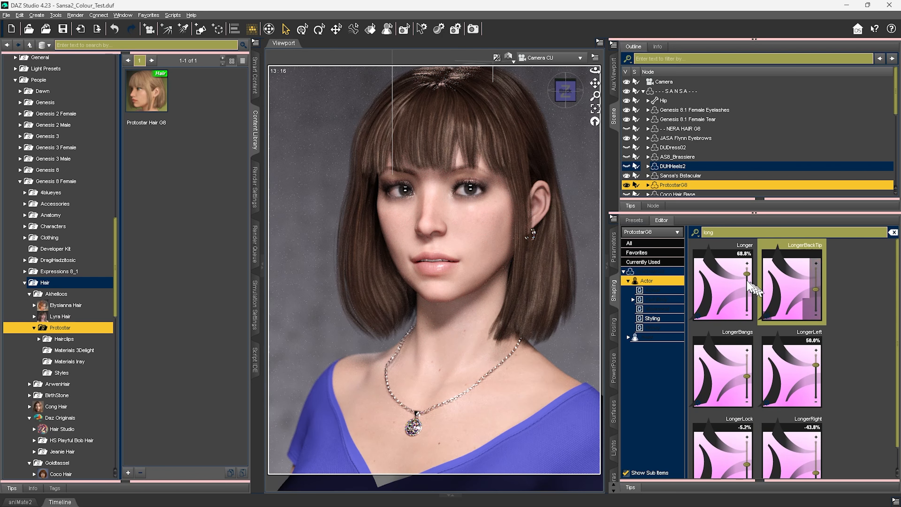
pyautogui.moveTo(744, 273); pyautogui.dragTo(755, 306)
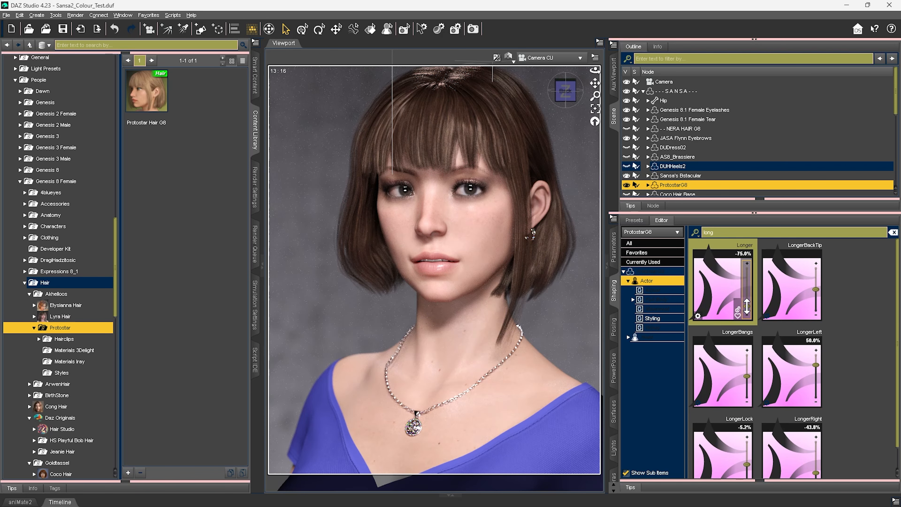
pyautogui.moveTo(747, 305); pyautogui.dragTo(752, 292)
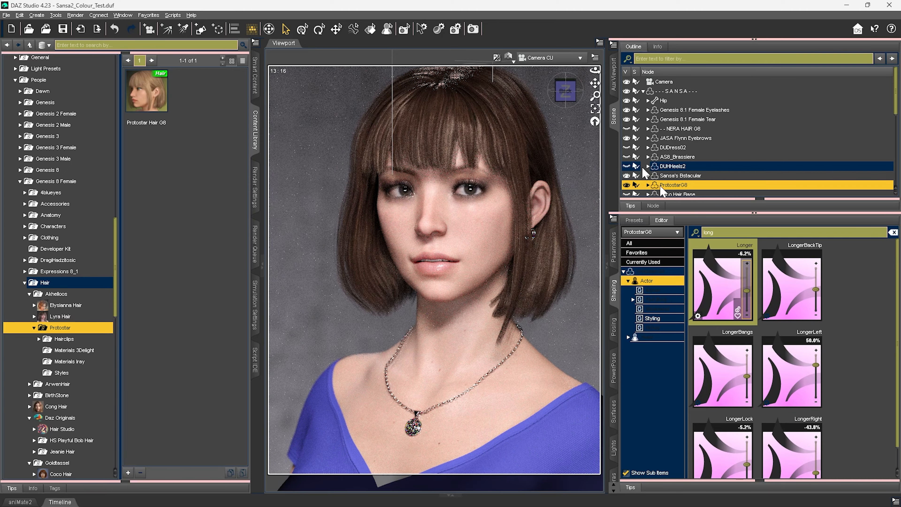
# Compare the two hairstyles by switching from ProtostarG8 to NERA HAIR G8 and back to ProtostarG8
pyautogui.moveTo(595, 70); pyautogui.dragTo(605, 72)
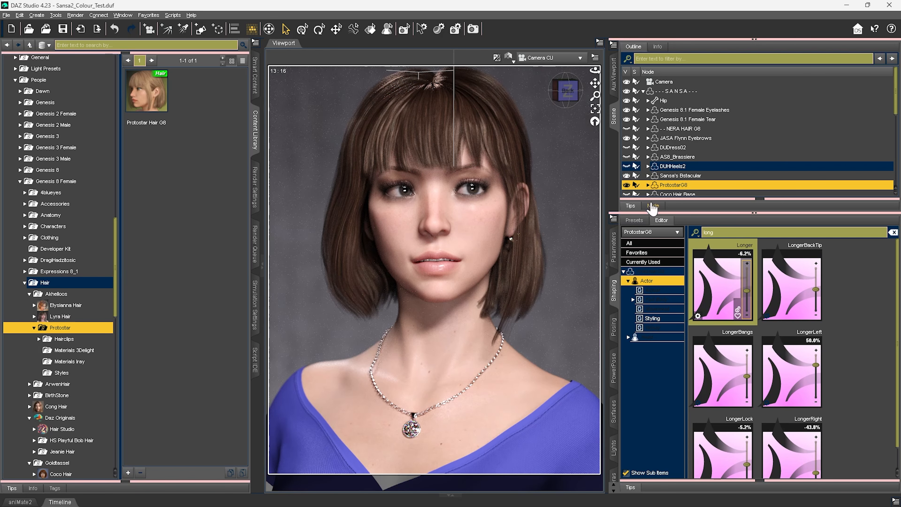
pyautogui.click(627, 185)
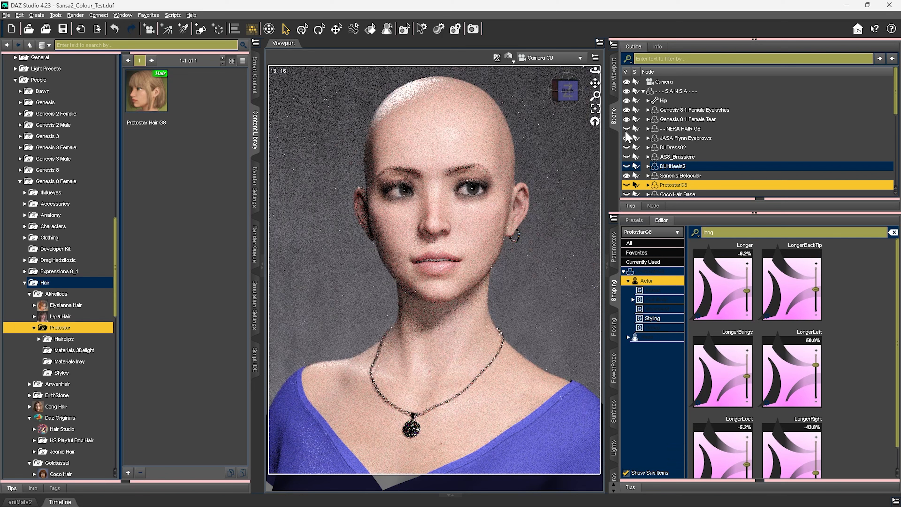
pyautogui.click(626, 128)
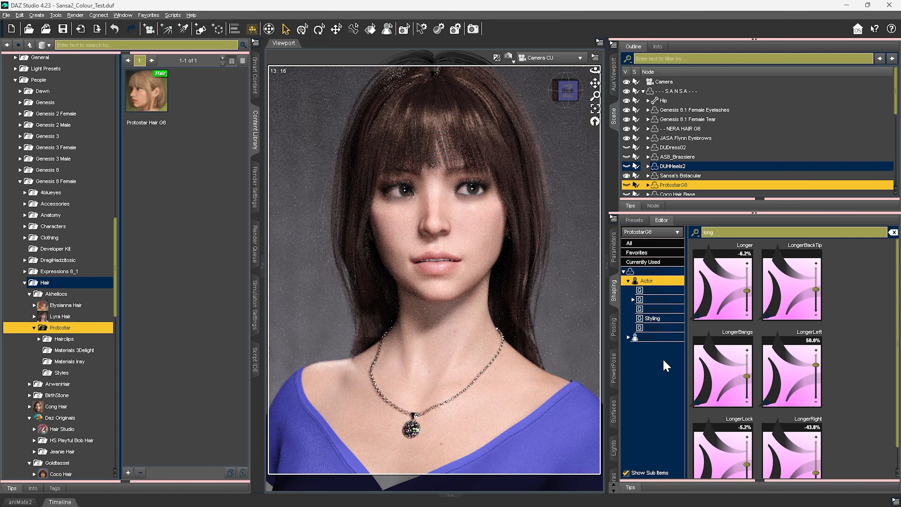
pyautogui.click(626, 185)
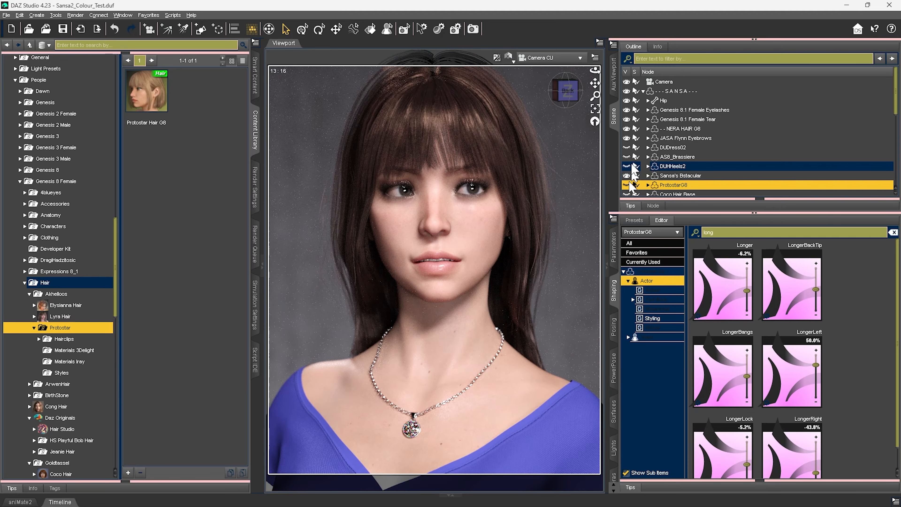
pyautogui.click(626, 129)
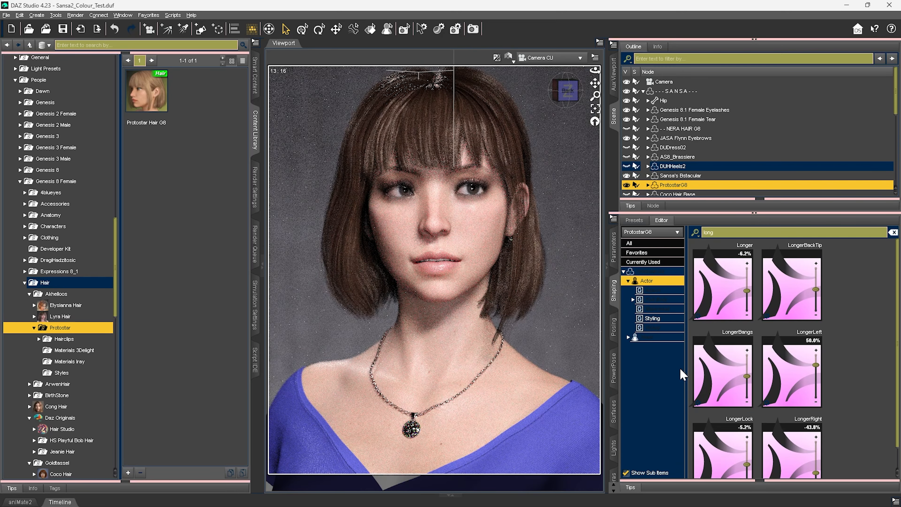
# Reframe the view around the whole head and compare the hairstyles by alternating the visibility of NERA HAIR G8 and ProtostarG8 twice
pyautogui.moveTo(595, 83); pyautogui.dragTo(594, 99)
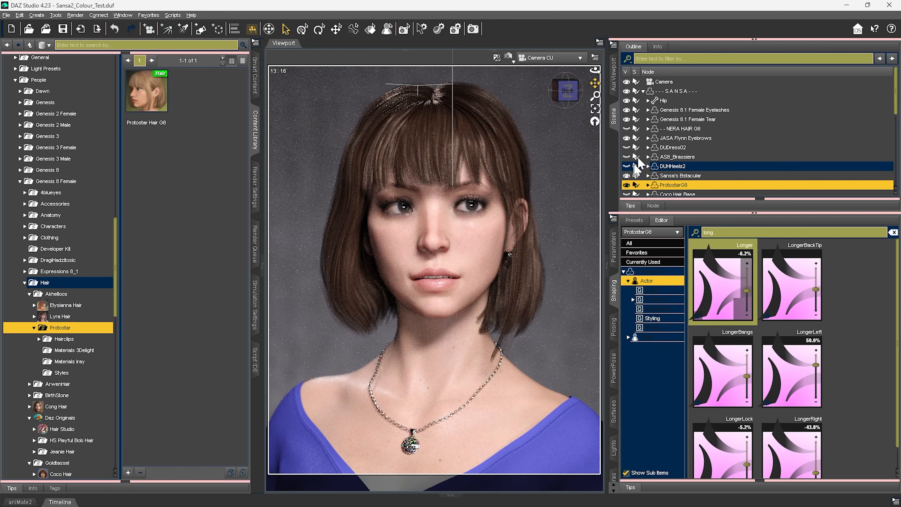
pyautogui.click(627, 129)
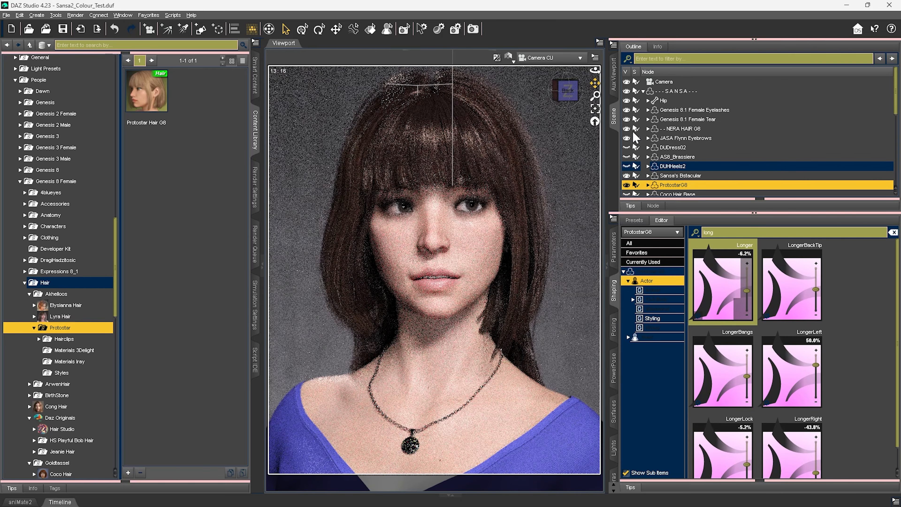
pyautogui.click(627, 185)
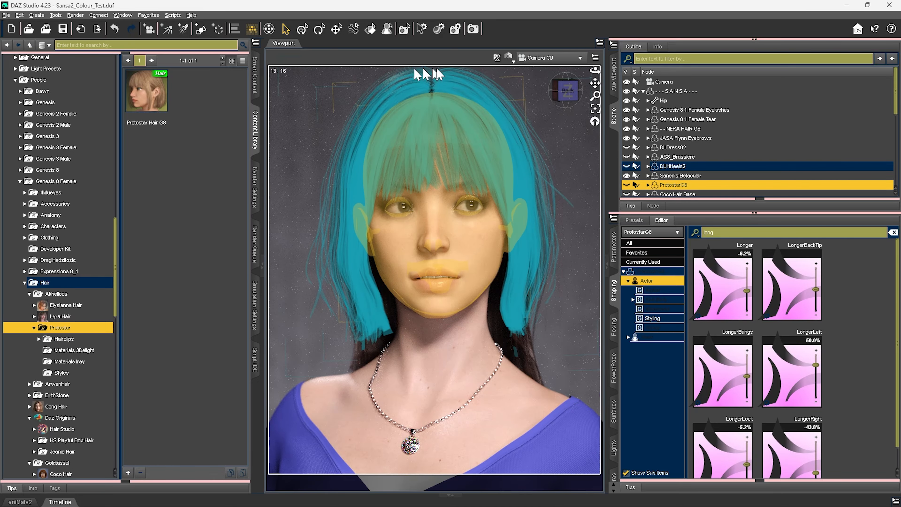
pyautogui.click(627, 185)
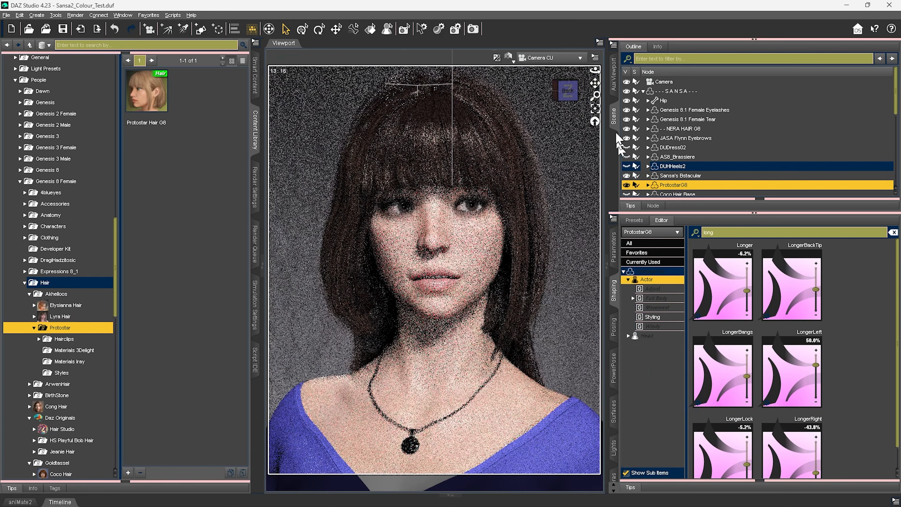
pyautogui.click(627, 130)
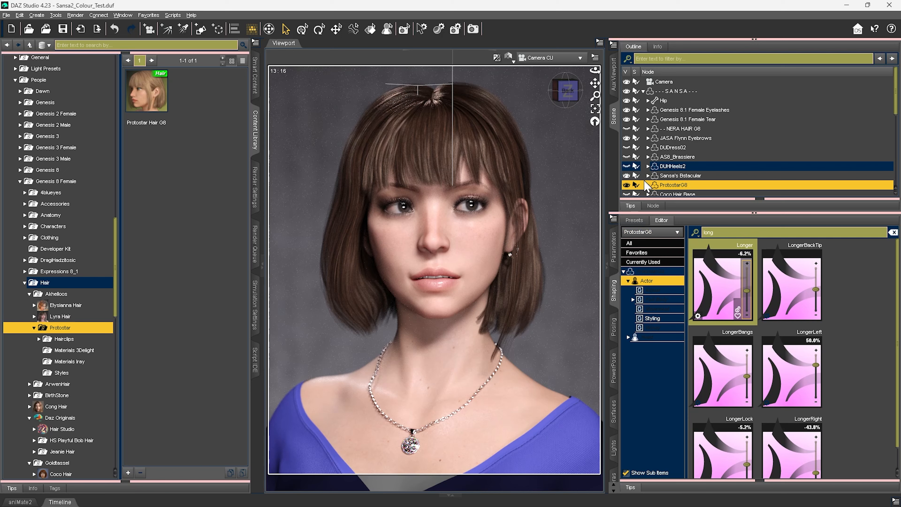
pyautogui.click(628, 129)
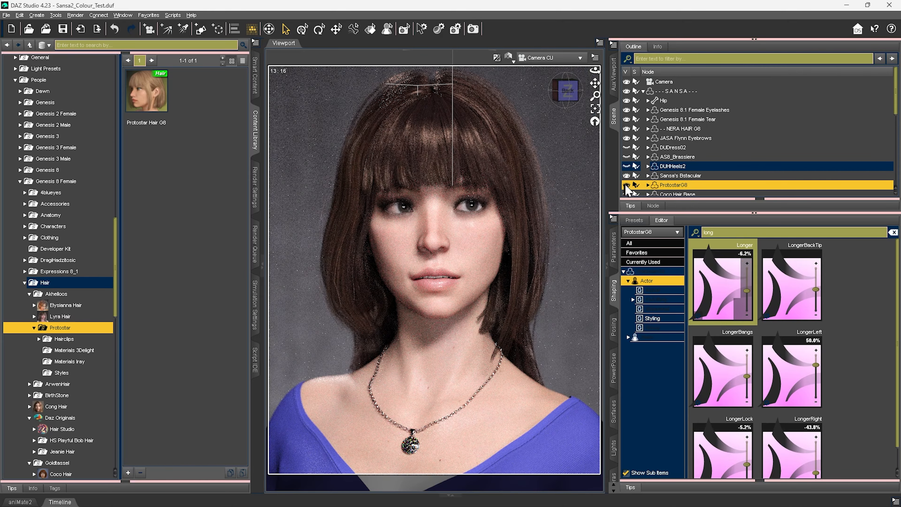
pyautogui.click(626, 185)
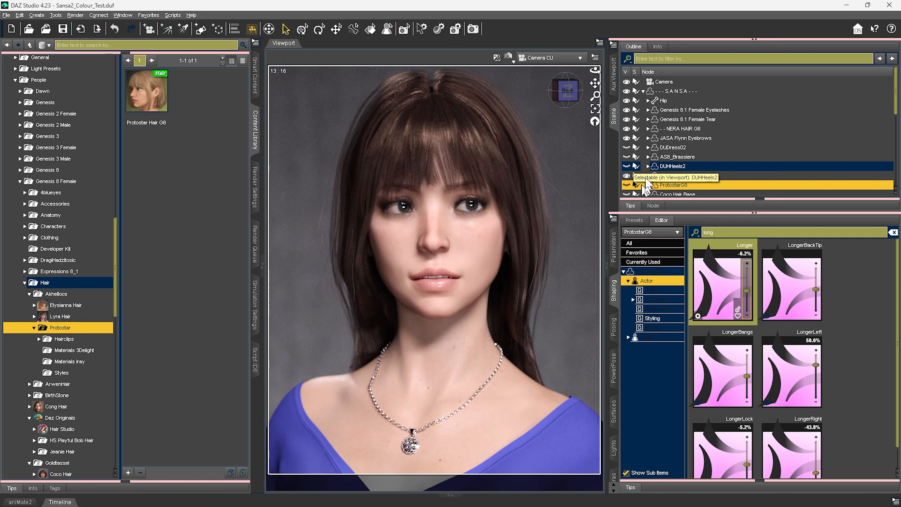
pyautogui.click(627, 184)
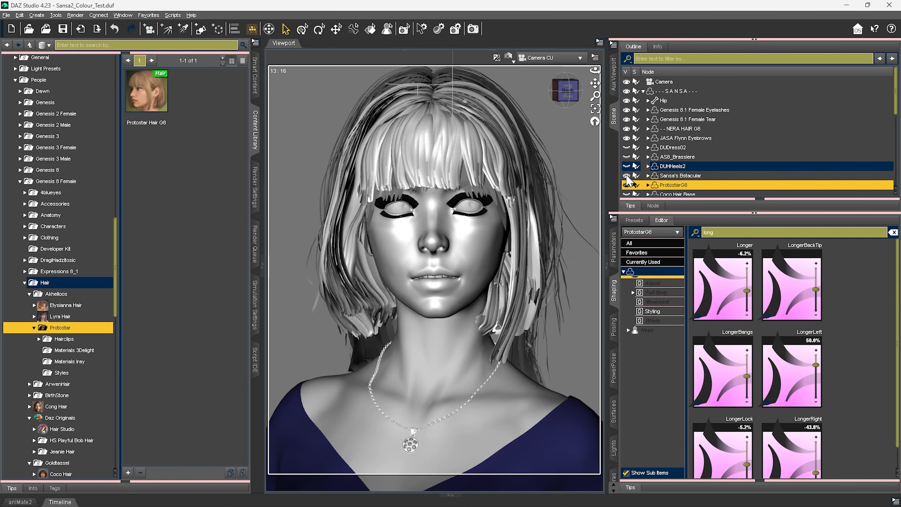
pyautogui.click(626, 129)
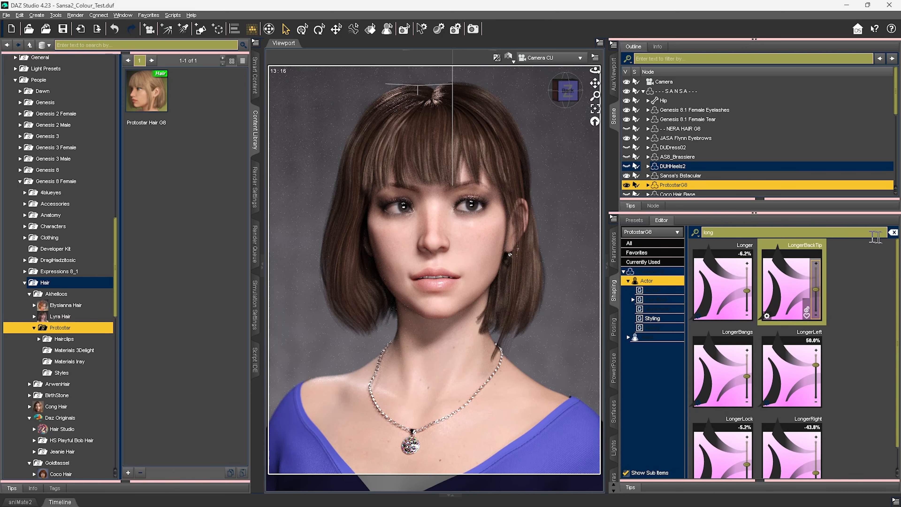
# Clear the morph filter and bring up the full list of ProtostarG8's shaping morphs down to the volume controls
pyautogui.click(893, 232)
pyautogui.click(650, 272)
pyautogui.scroll(-10, 810, 332)
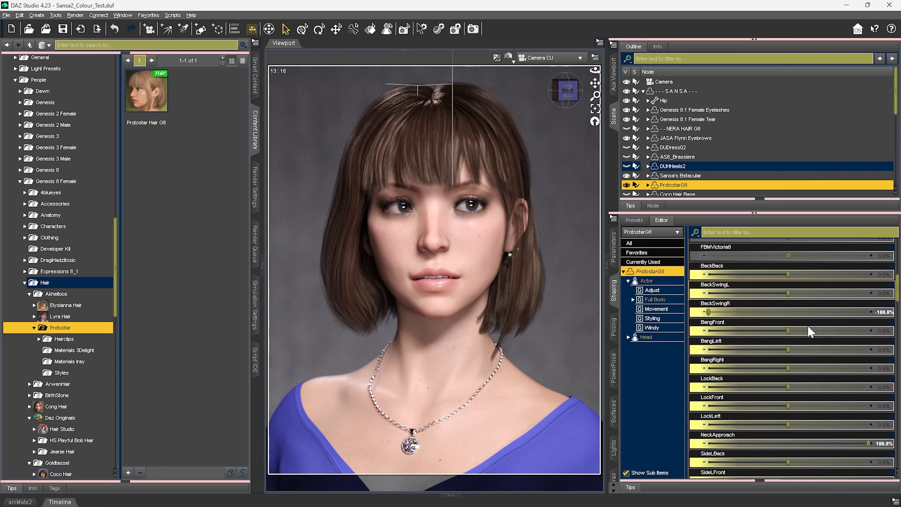
pyautogui.scroll(-10, 810, 332)
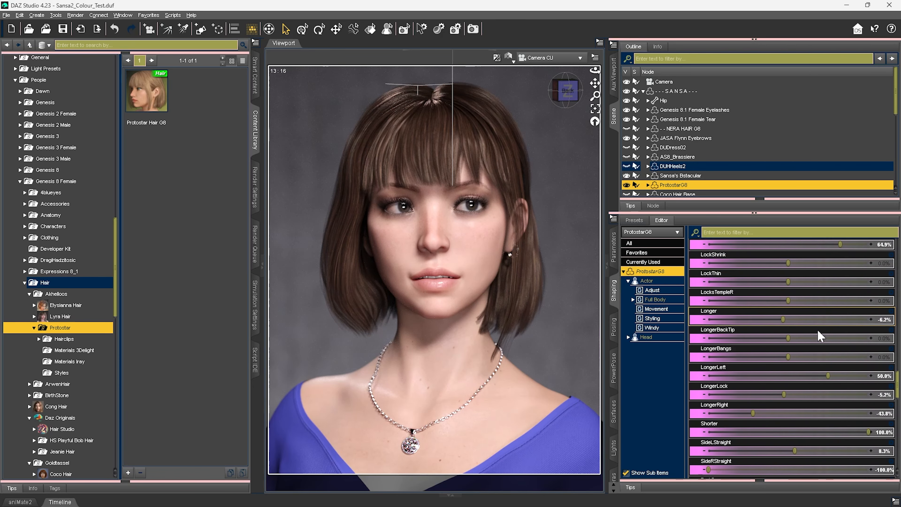
pyautogui.scroll(-1, 798, 387)
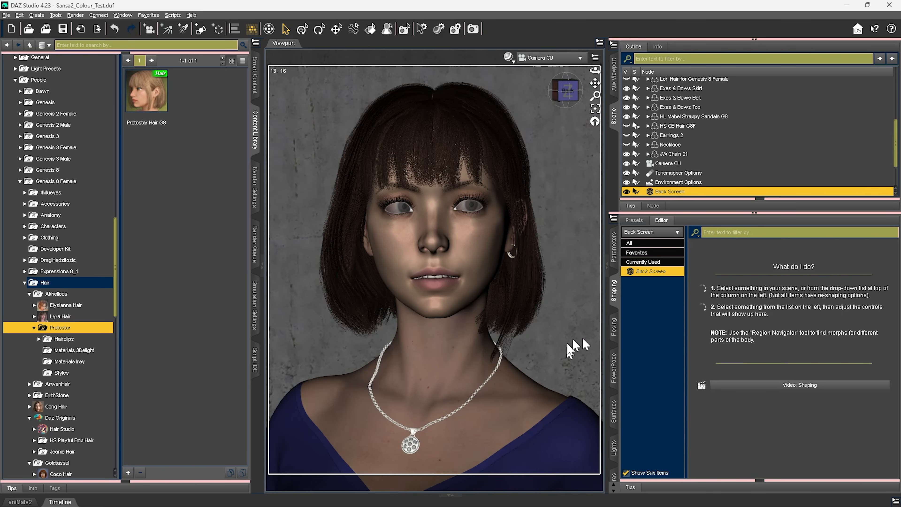
pyautogui.scroll(-3, 670, 171)
pyautogui.scroll(3, 671, 171)
pyautogui.click(676, 186)
pyautogui.click(650, 271)
# Test ProtostarG8's VolumeMid morph across its range and set it to 100%, with VolumeLower also at 100%
pyautogui.moveTo(766, 389); pyautogui.dragTo(866, 391)
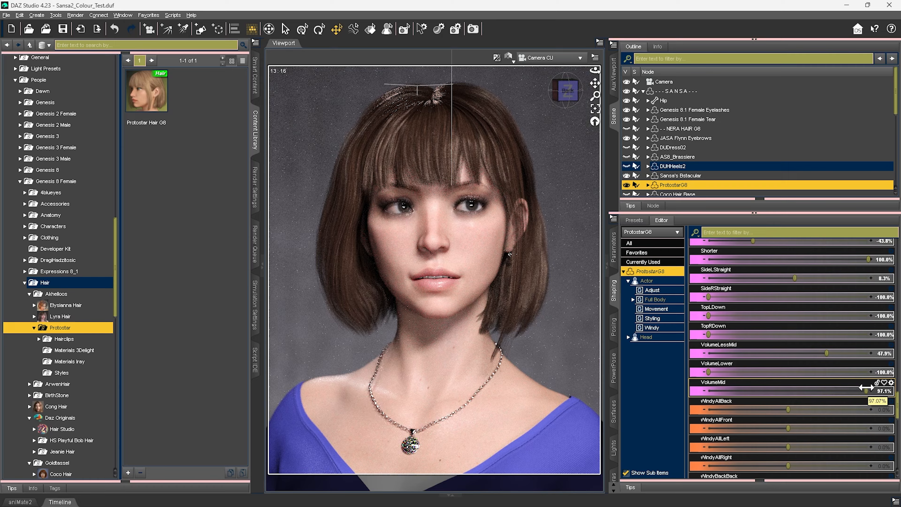
pyautogui.moveTo(866, 387); pyautogui.dragTo(696, 396)
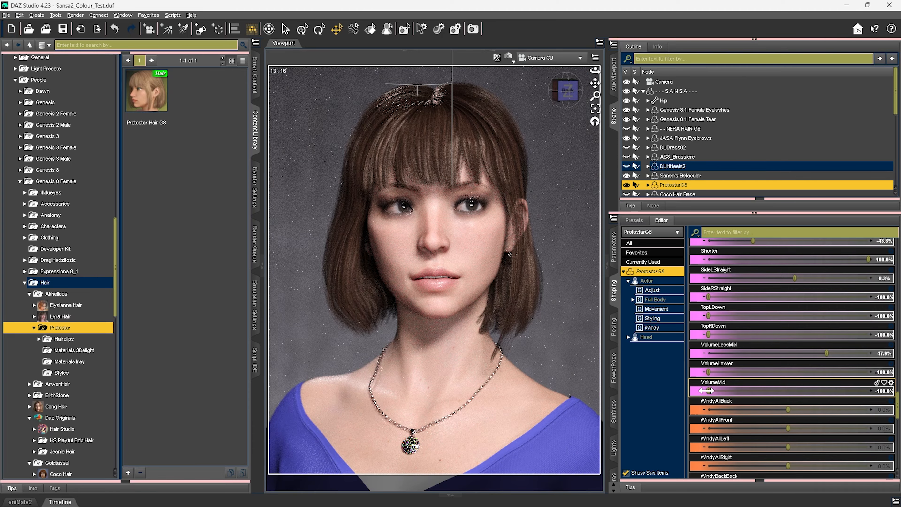
pyautogui.moveTo(707, 390); pyautogui.dragTo(895, 402)
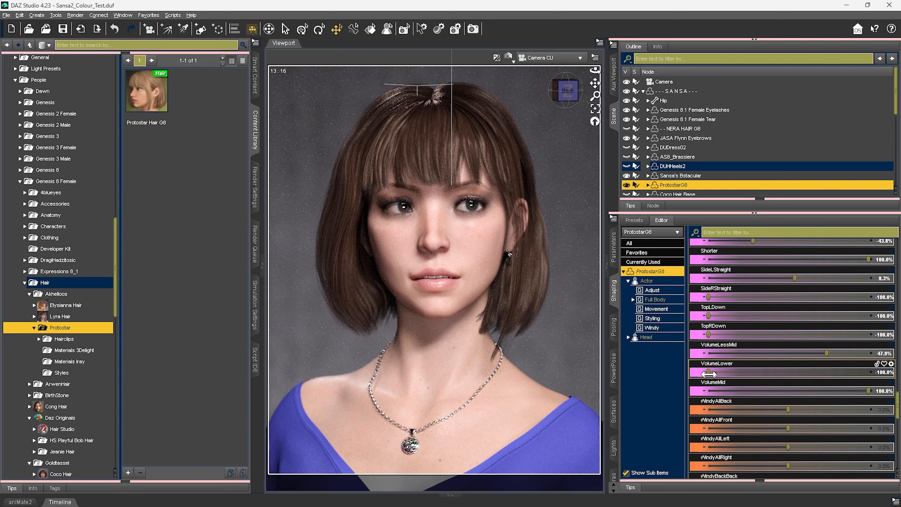
pyautogui.click(787, 391)
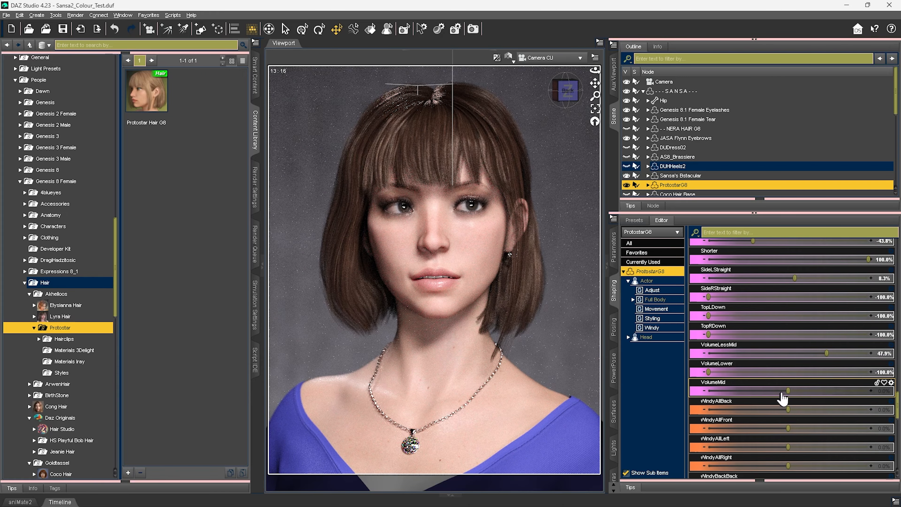
pyautogui.moveTo(787, 391); pyautogui.dragTo(868, 391)
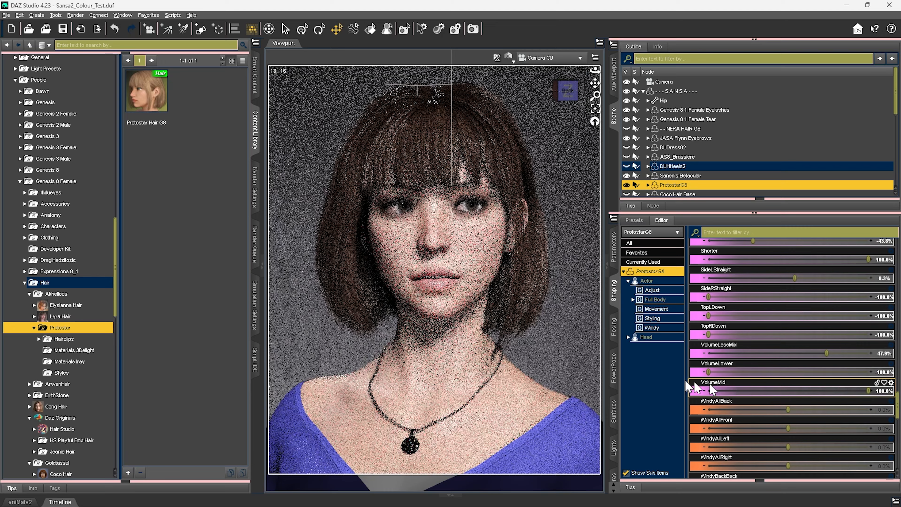
pyautogui.moveTo(708, 371); pyautogui.dragTo(876, 370)
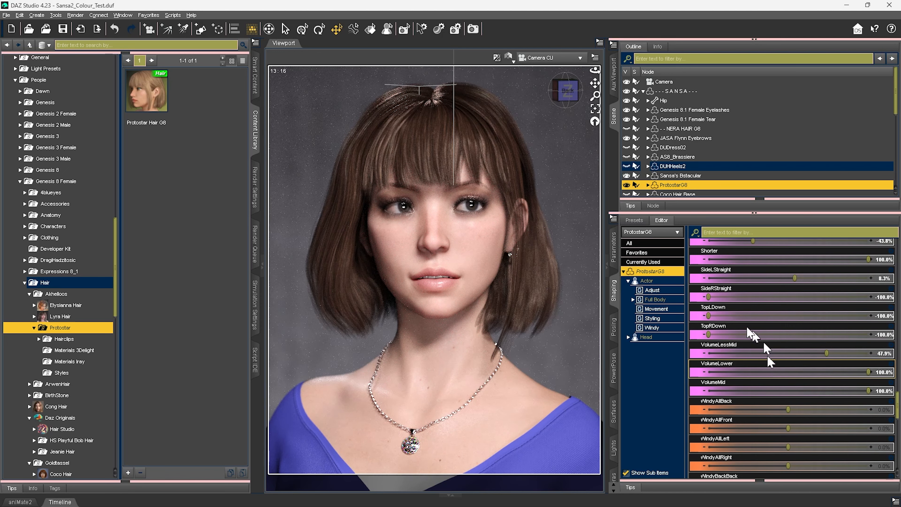
# Try ProtostarG8's AdjustTop morph at both 100% and -100%, and return it to 0%
pyautogui.scroll(-3, 746, 354)
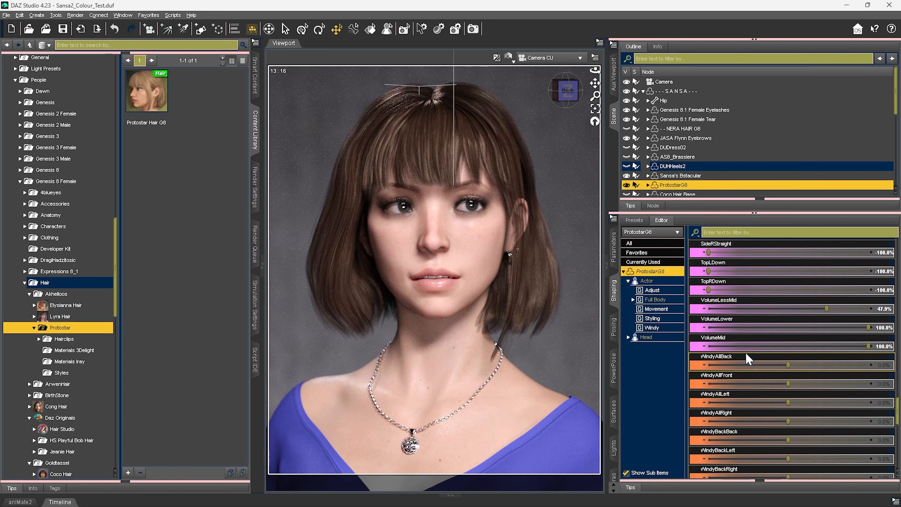
pyautogui.scroll(3, 746, 354)
pyautogui.scroll(3, 746, 358)
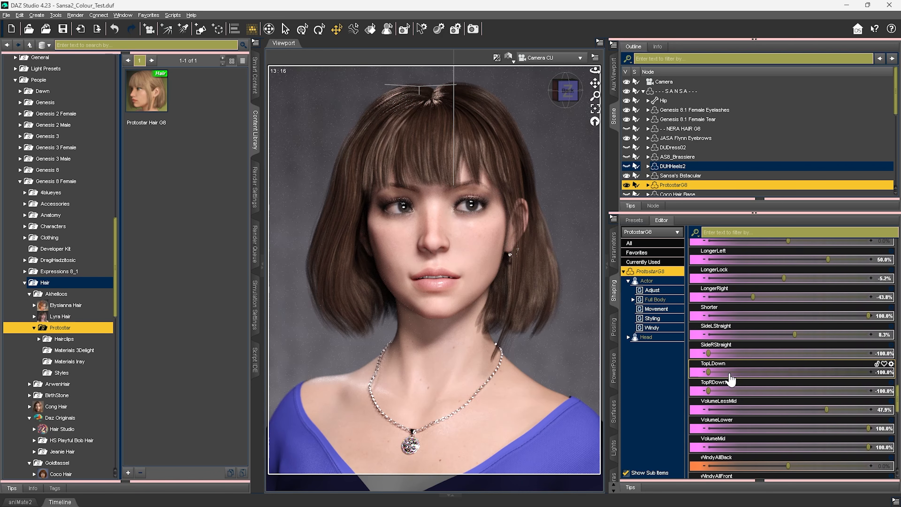
pyautogui.scroll(4, 771, 393)
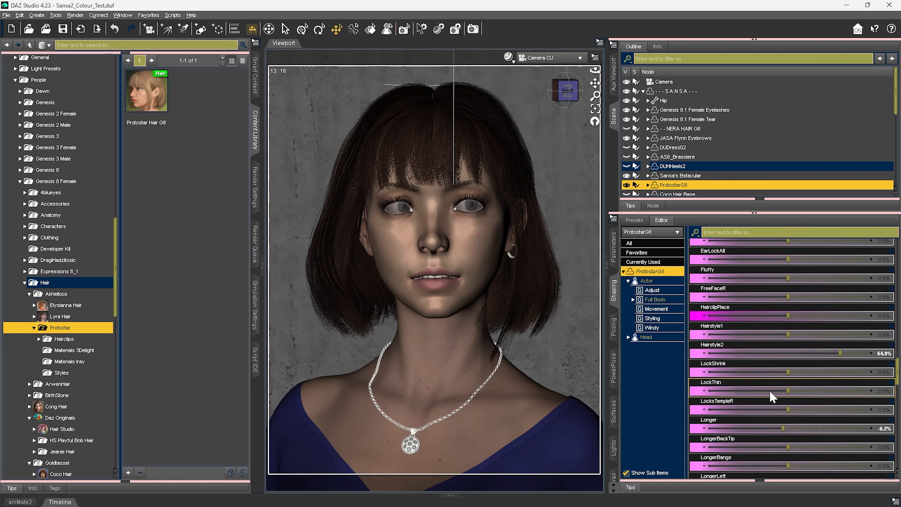
pyautogui.scroll(10, 774, 350)
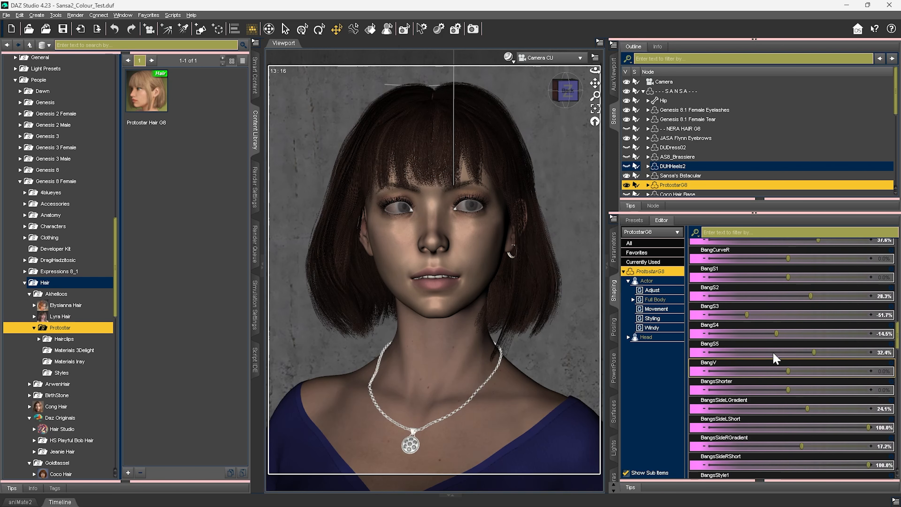
pyautogui.scroll(10, 773, 351)
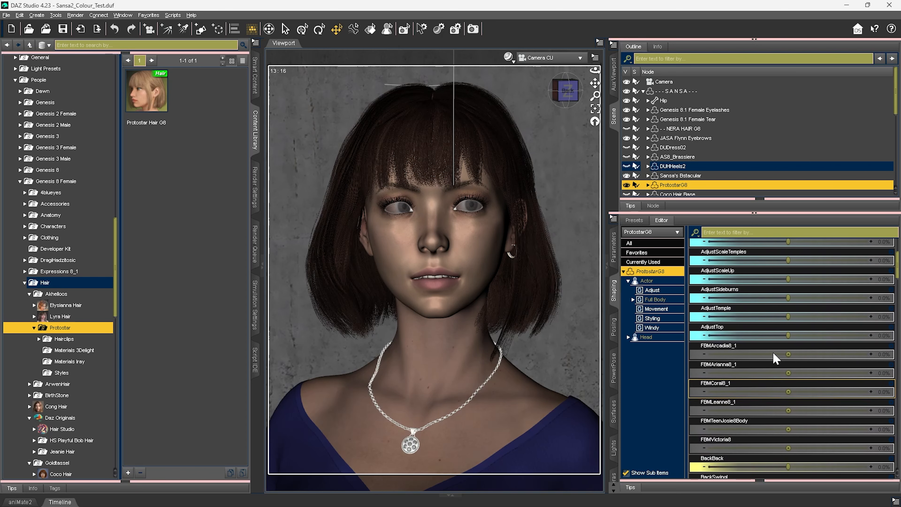
pyautogui.moveTo(773, 354); pyautogui.dragTo(900, 355)
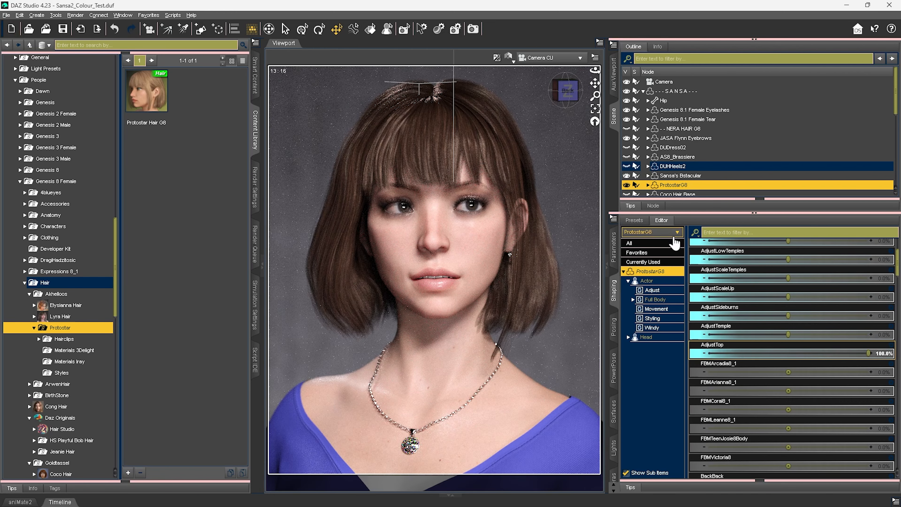
pyautogui.moveTo(751, 354); pyautogui.dragTo(613, 357)
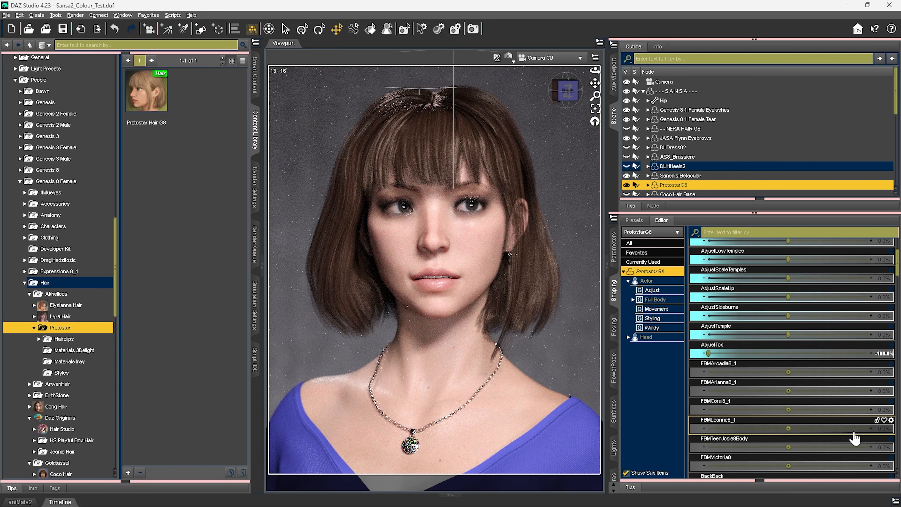
pyautogui.moveTo(853, 353); pyautogui.dragTo(884, 352)
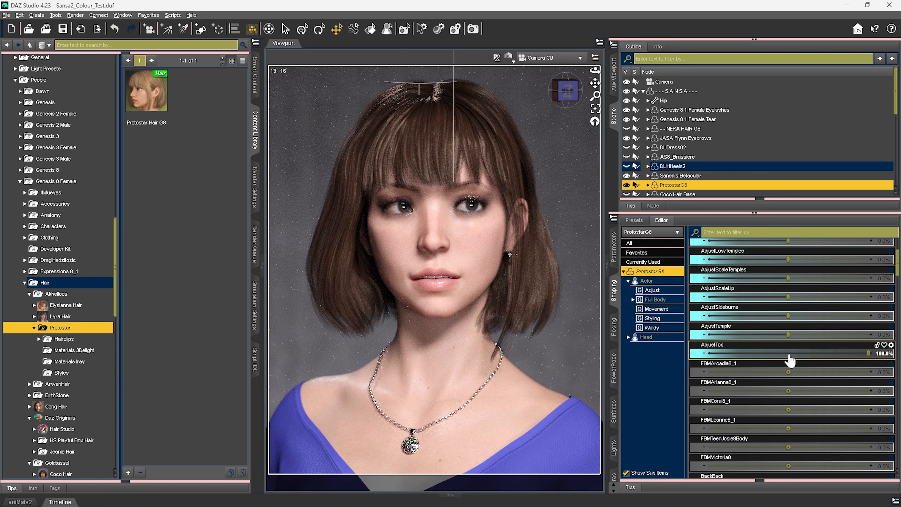
pyautogui.moveTo(788, 360); pyautogui.dragTo(674, 364)
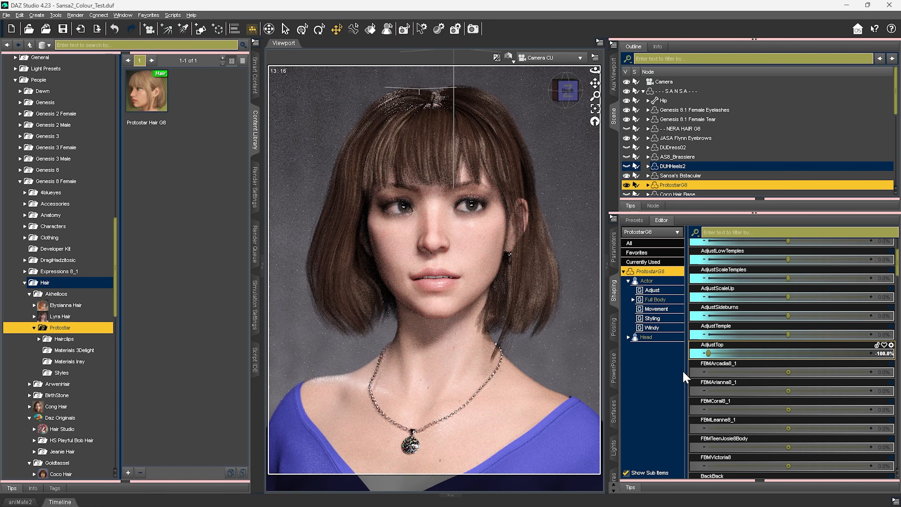
pyautogui.click(793, 354)
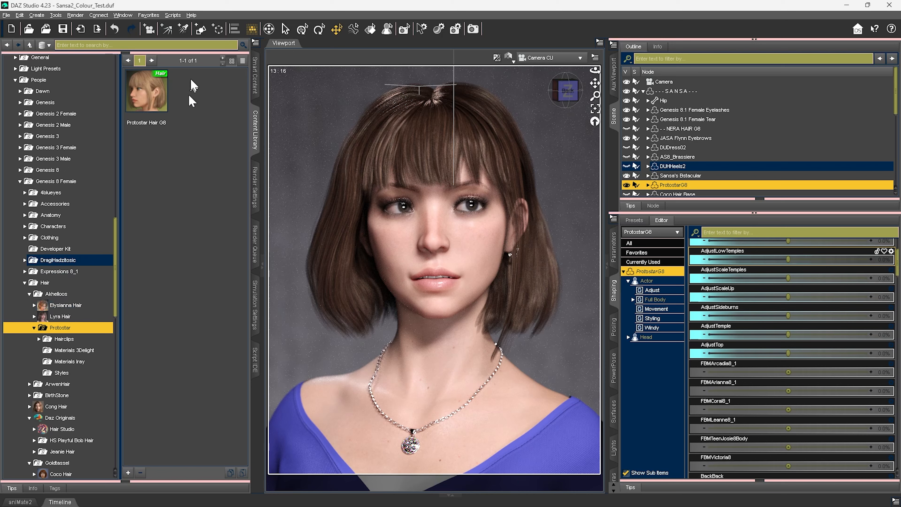
# Look through Protostar's style presets and 3Delight materials and apply 02 Protostar Dark Brown RSL to the ProtostarG8 hair
pyautogui.click(64, 375)
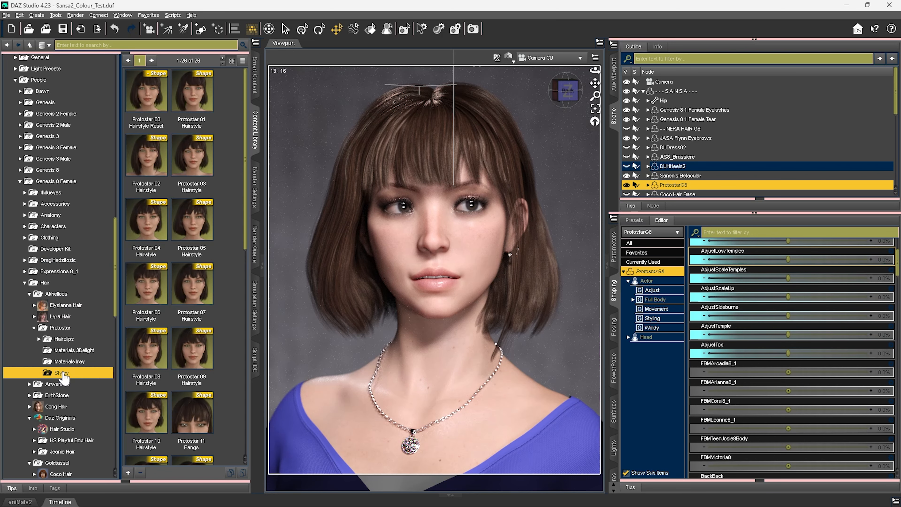
pyautogui.click(67, 350)
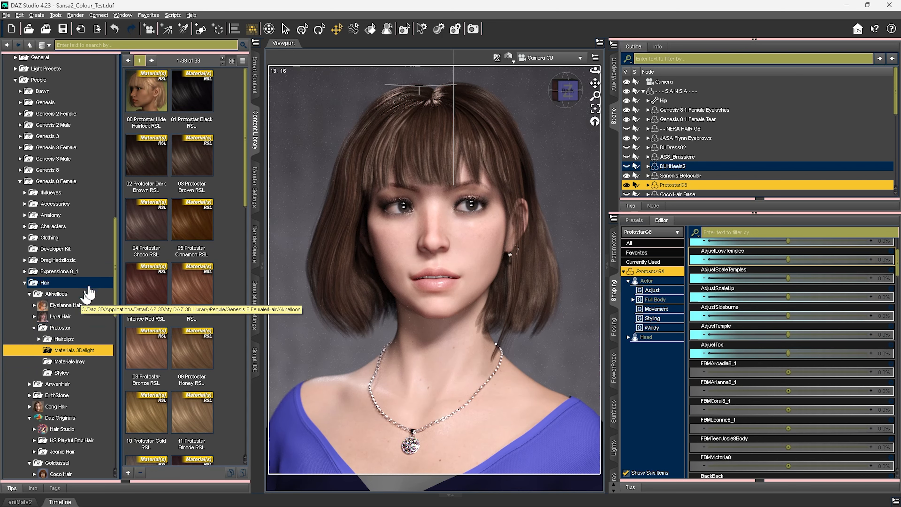
pyautogui.click(153, 161)
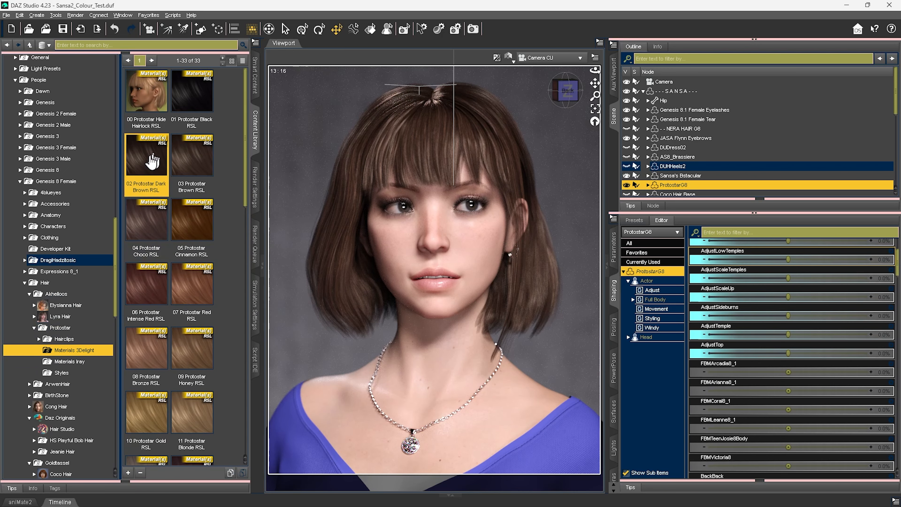
pyautogui.doubleClick(149, 160)
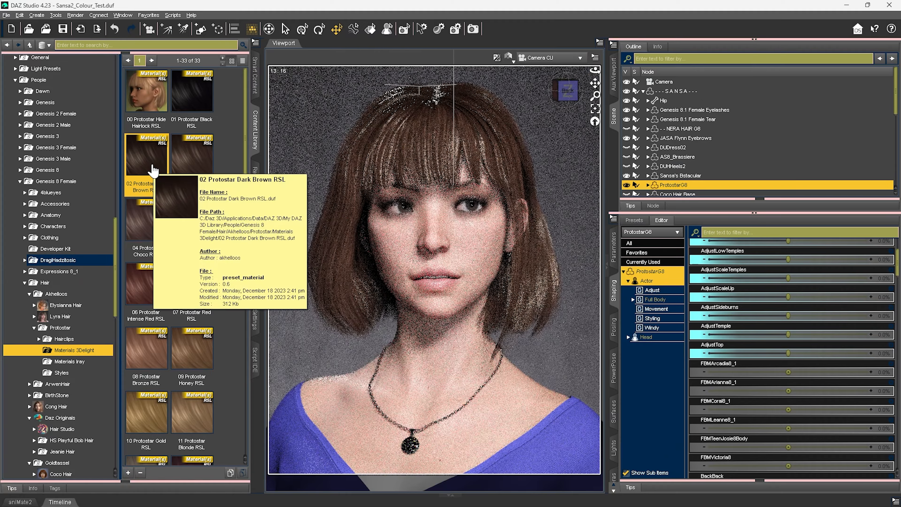
# Try the 01 Protostar Black RSL material on the ProtostarG8 hair and undo it
pyautogui.doubleClick(191, 94)
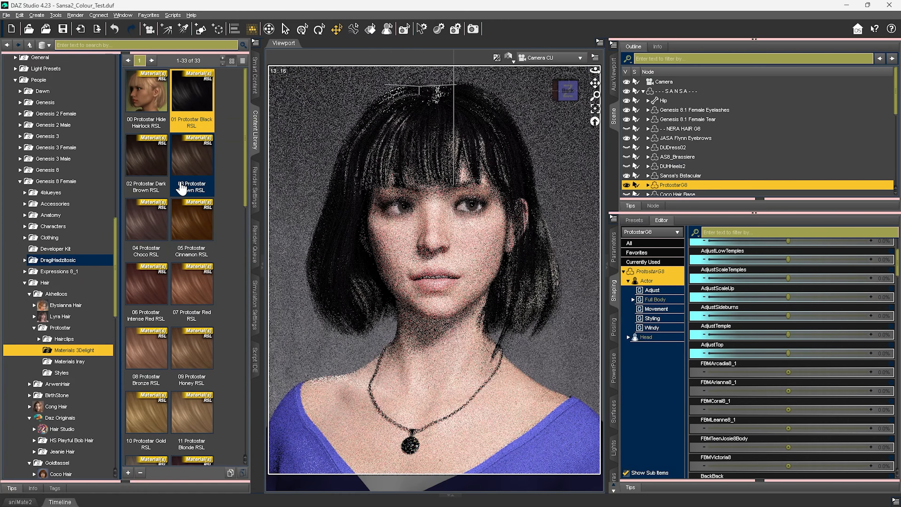
pyautogui.moveTo(182, 188)
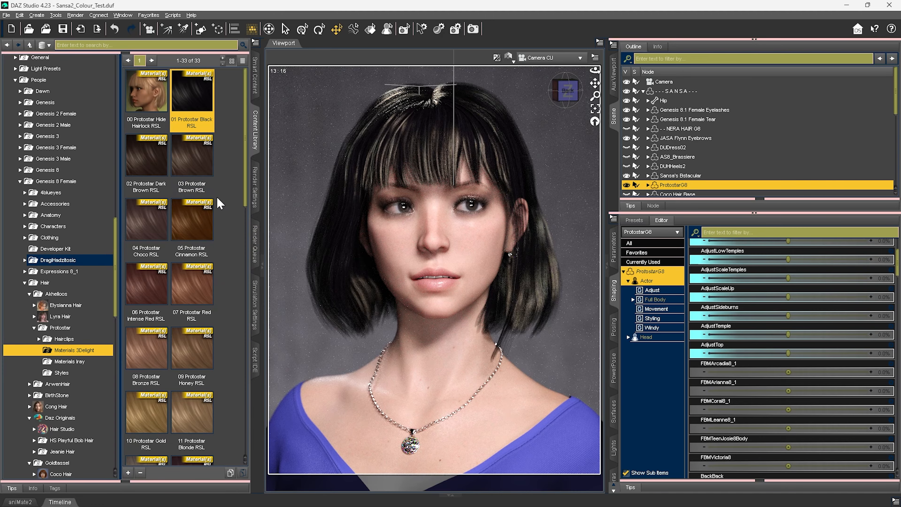
pyautogui.hotkey('ctrl', 'z')
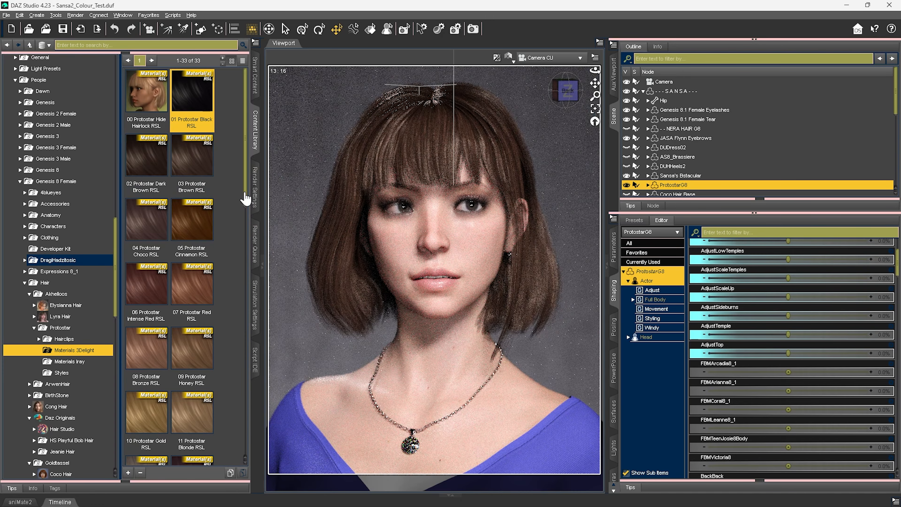
# Try Protostar's Iray materials 02 Protostar Dark Brown and 01 Protostar Black on the ProtostarG8 hair, ending with 02 Protostar Dark Brown
pyautogui.click(70, 361)
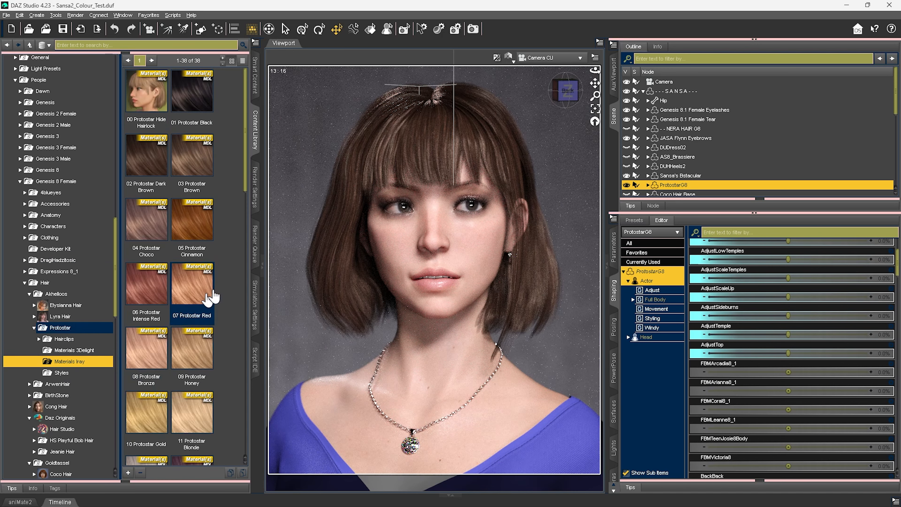
pyautogui.doubleClick(147, 158)
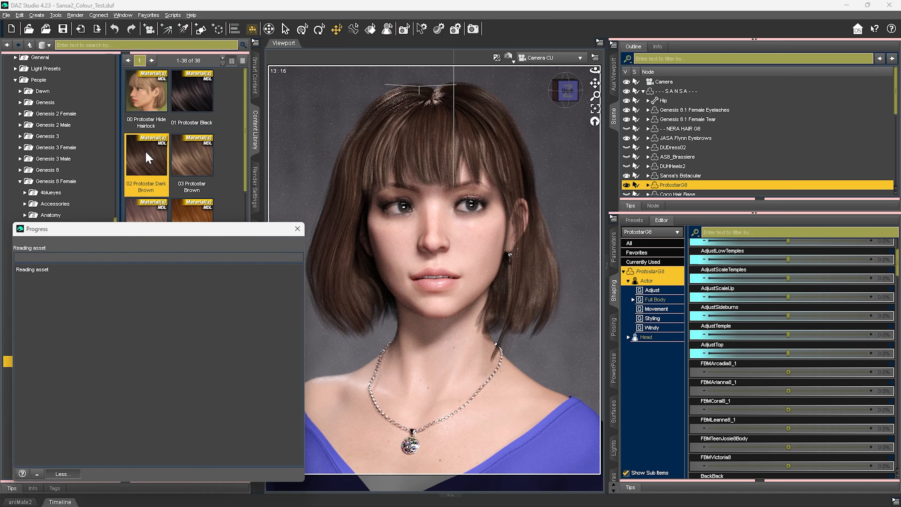
pyautogui.doubleClick(196, 97)
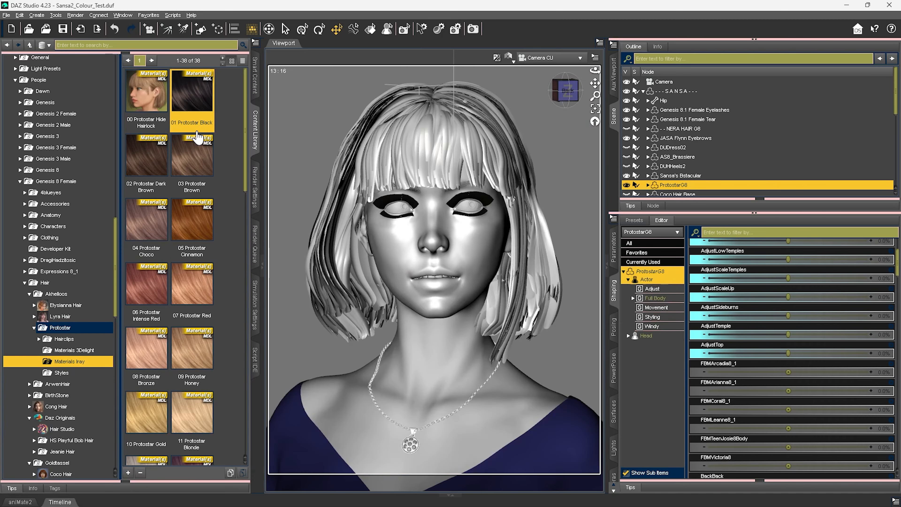
pyautogui.scroll(-1, 815, 477)
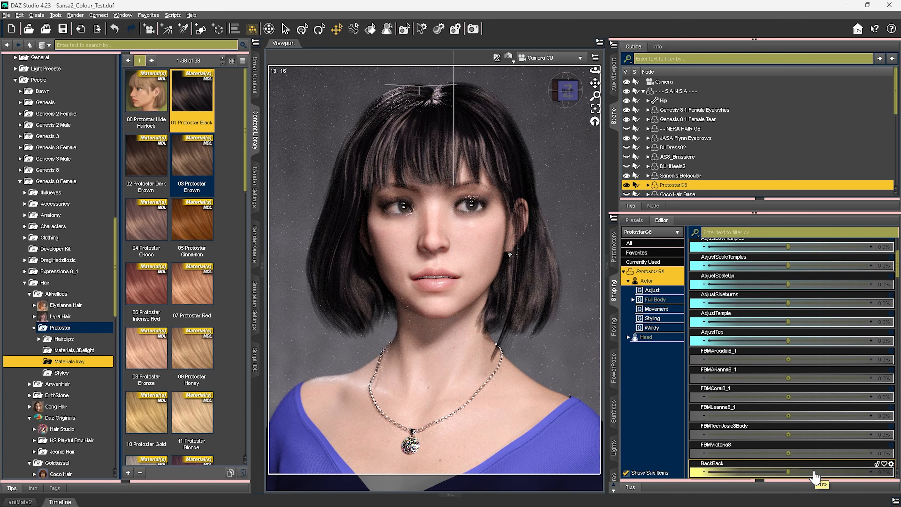
pyautogui.click(145, 165)
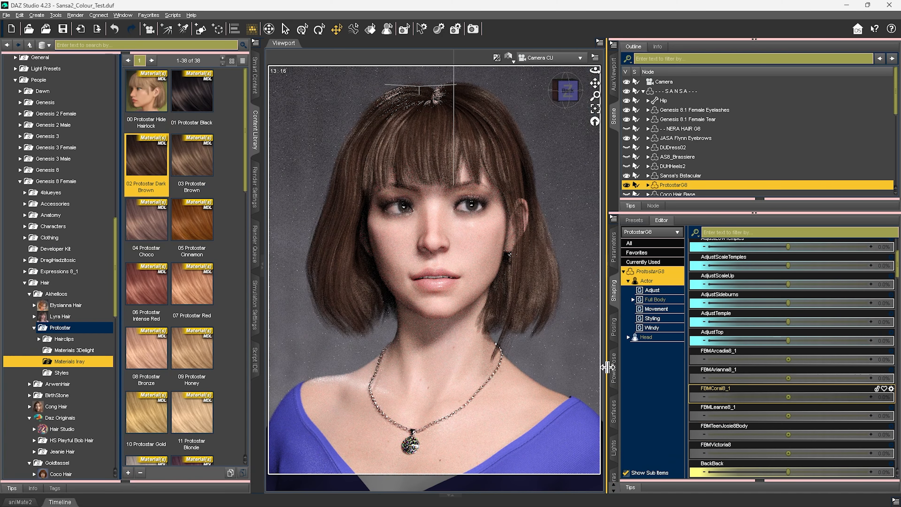
# Set the Base Color of all ProtostarG8 surfaces except Scalp to grey with RGB 136, 136, 136
pyautogui.click(613, 413)
pyautogui.click(669, 273)
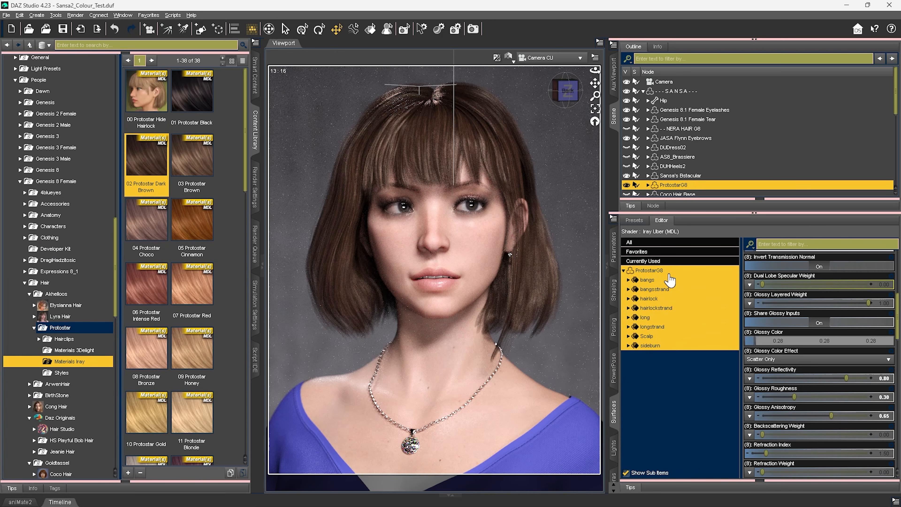
pyautogui.click(652, 345)
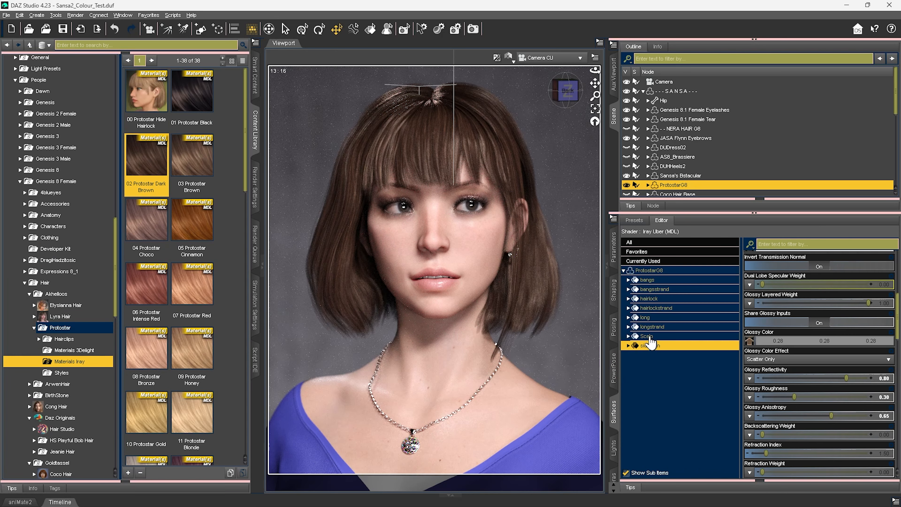
pyautogui.keyDown('shift'); pyautogui.click(651, 281); pyautogui.keyUp('shift')
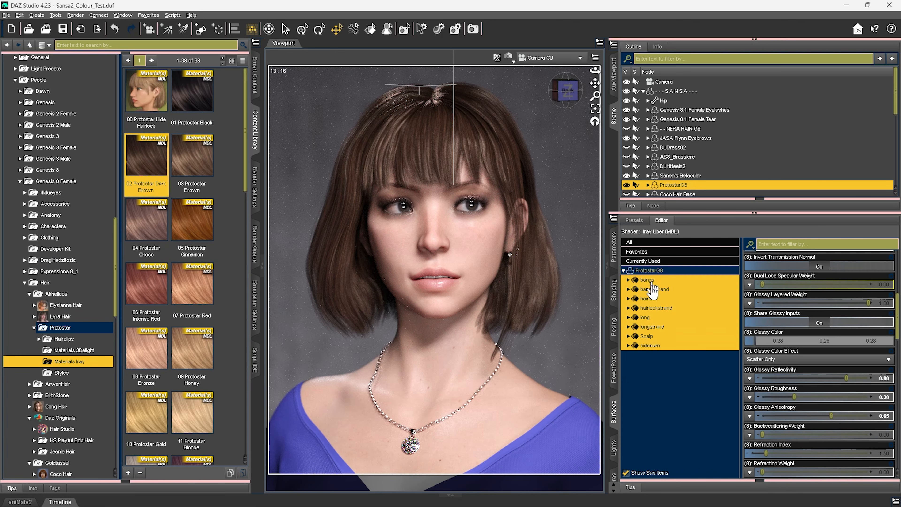
pyautogui.keyDown('ctrl'); pyautogui.click(649, 336); pyautogui.keyUp('ctrl')
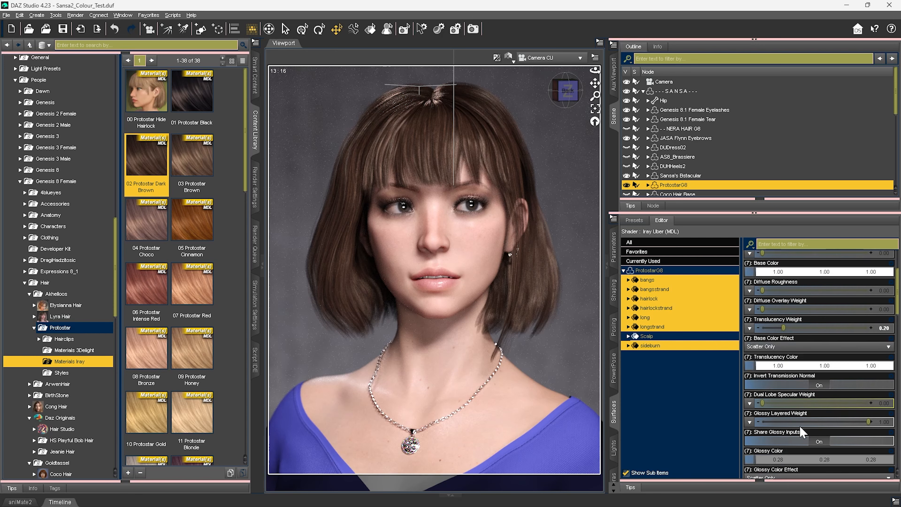
pyautogui.scroll(3, 799, 425)
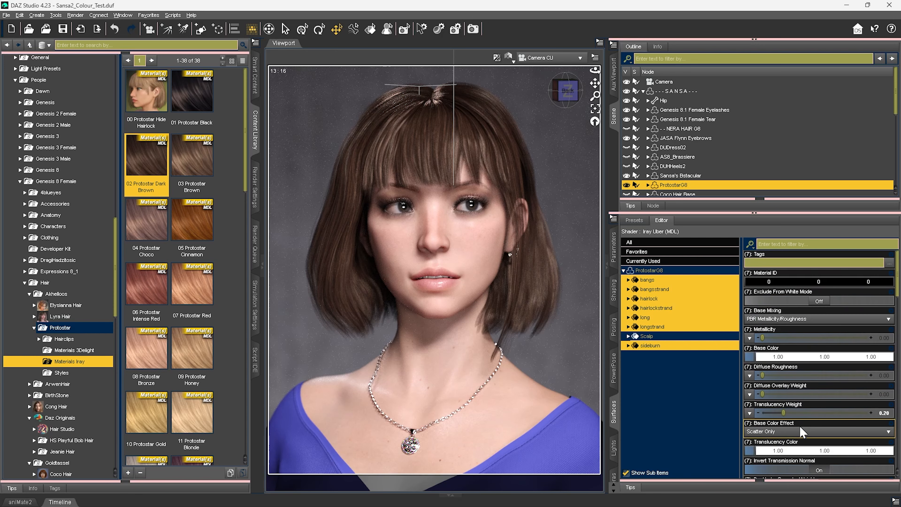
pyautogui.click(794, 358)
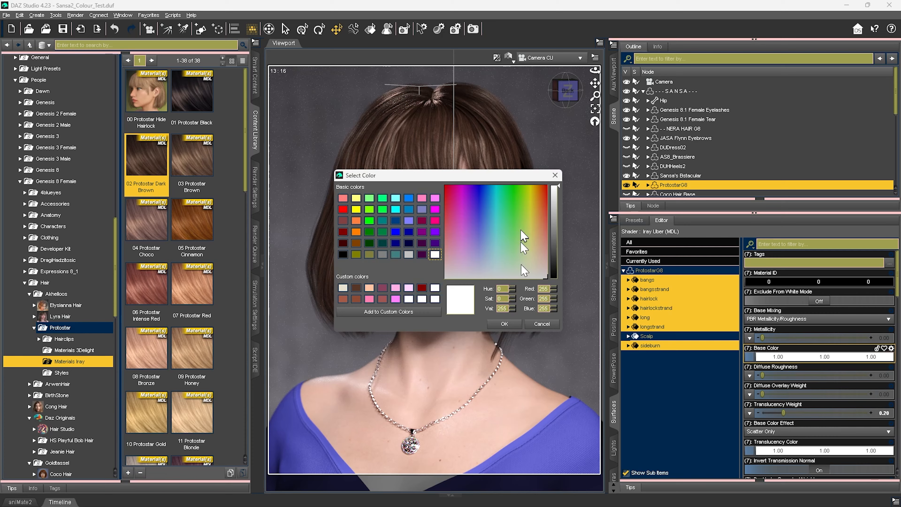
pyautogui.moveTo(555, 233); pyautogui.dragTo(550, 256)
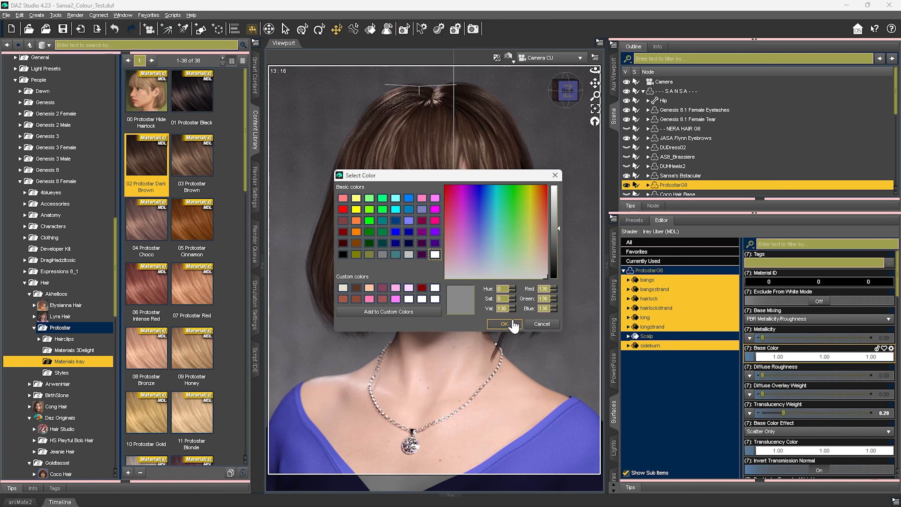
pyautogui.click(504, 324)
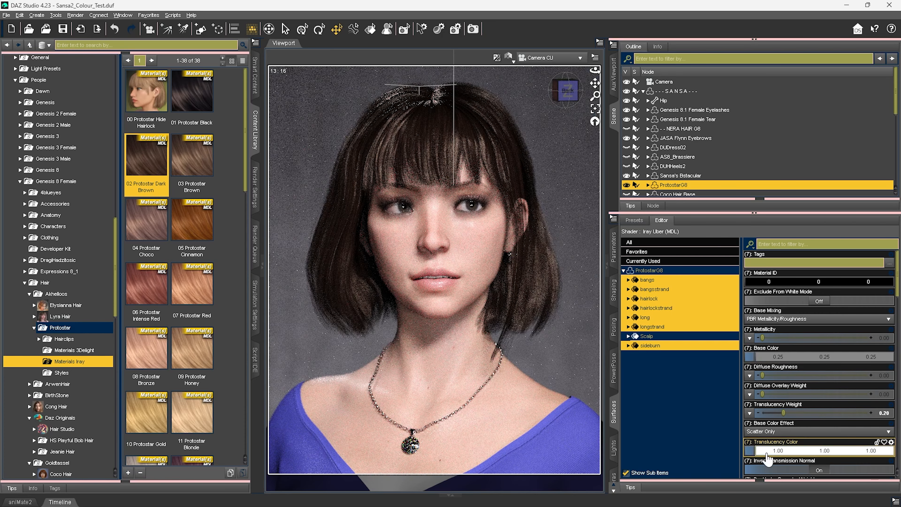
# Darken the Translucency Color of the same seven ProtostarG8 surfaces to grey at 0.26
pyautogui.click(803, 452)
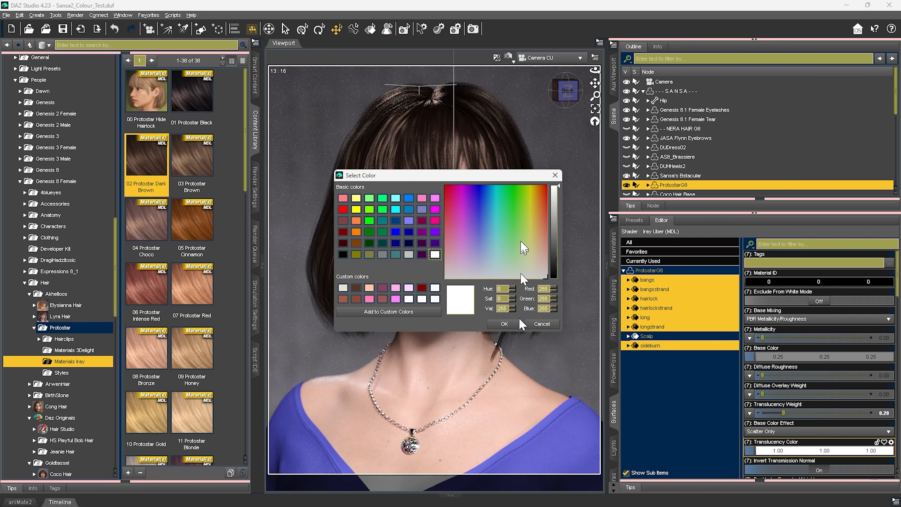
pyautogui.click(555, 227)
pyautogui.click(504, 324)
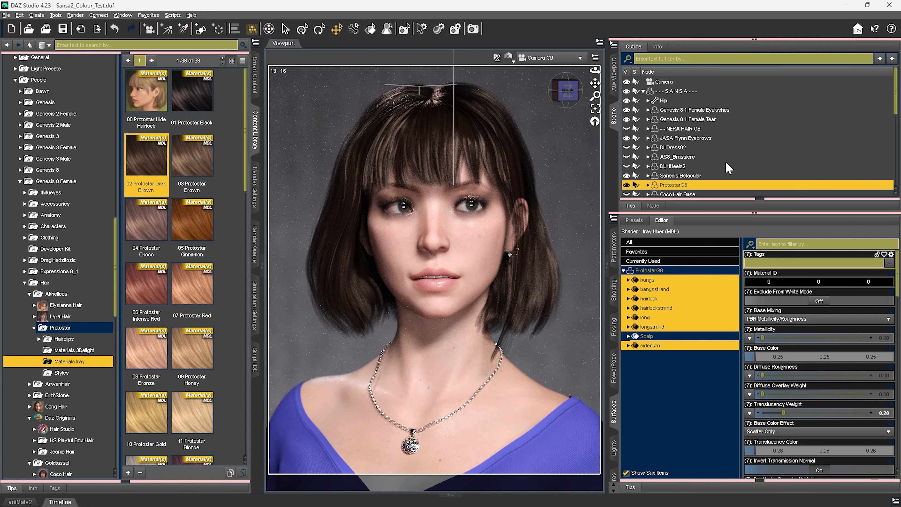
# Hide the ProtostarG8 hair and show Coco Hair Base together with its Coco Hair Under layer
pyautogui.scroll(-1, 674, 166)
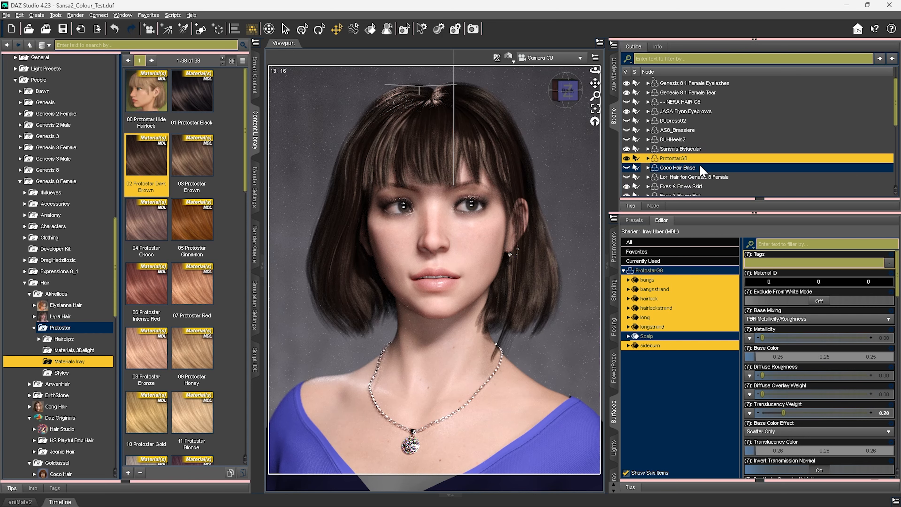
pyautogui.click(627, 167)
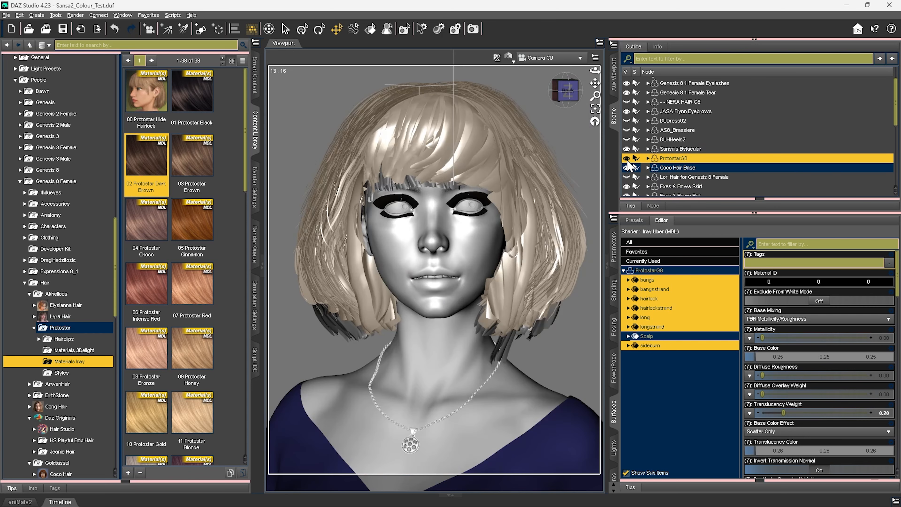
pyautogui.click(626, 158)
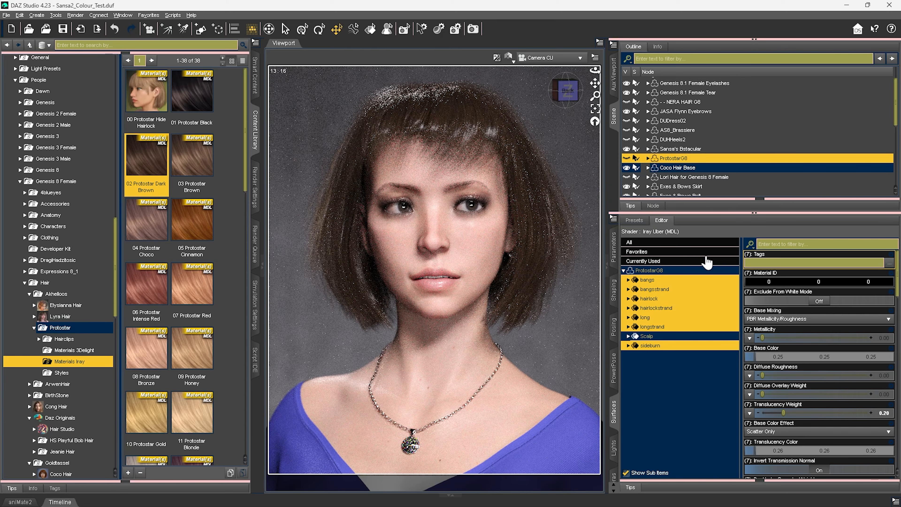
pyautogui.click(648, 169)
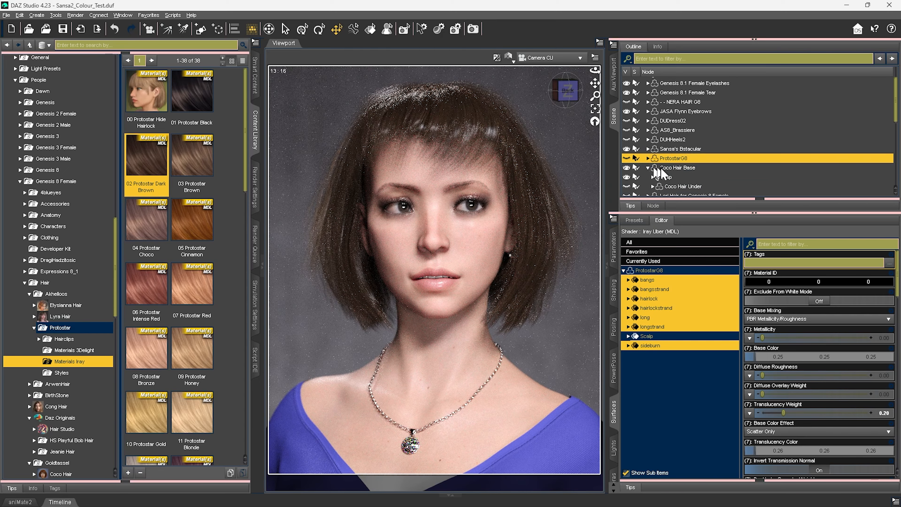
pyautogui.scroll(-2, 639, 170)
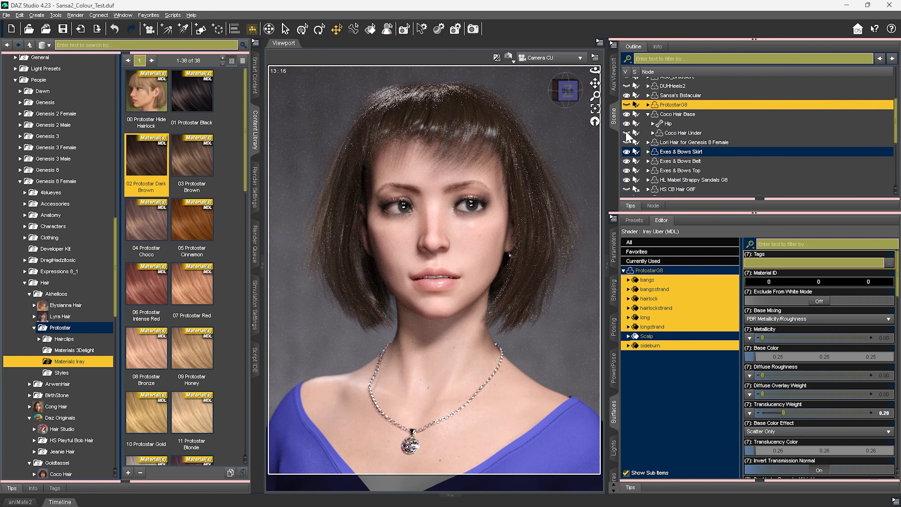
pyautogui.click(626, 132)
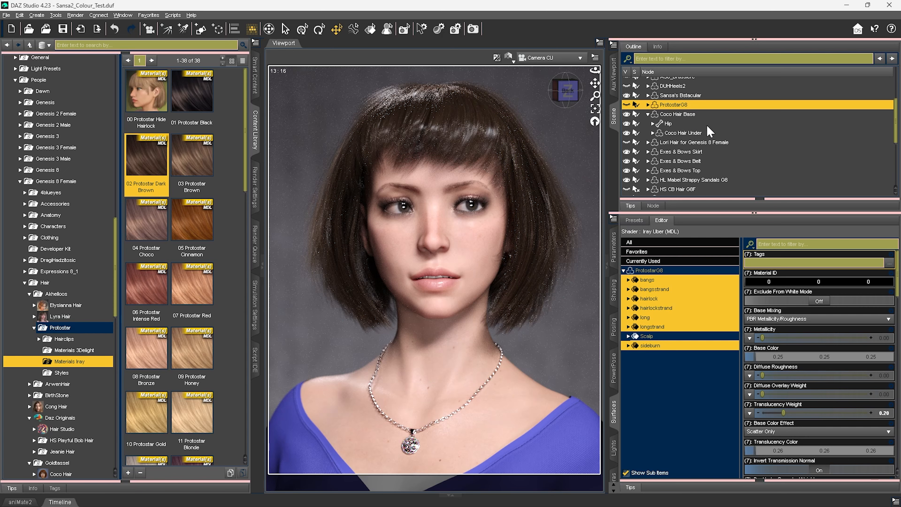
# Examine the shaping morphs available for Coco Hair Base and Coco Hair Under
pyautogui.click(674, 114)
pyautogui.click(614, 298)
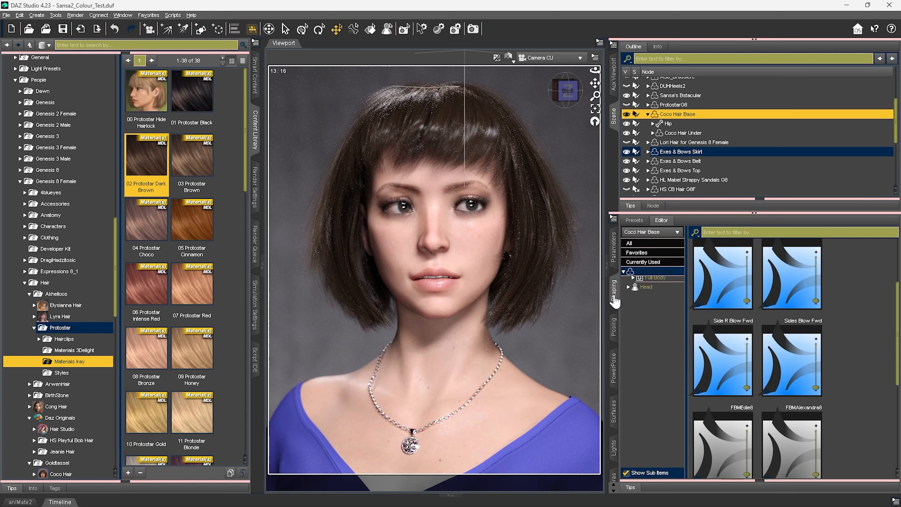
pyautogui.click(651, 273)
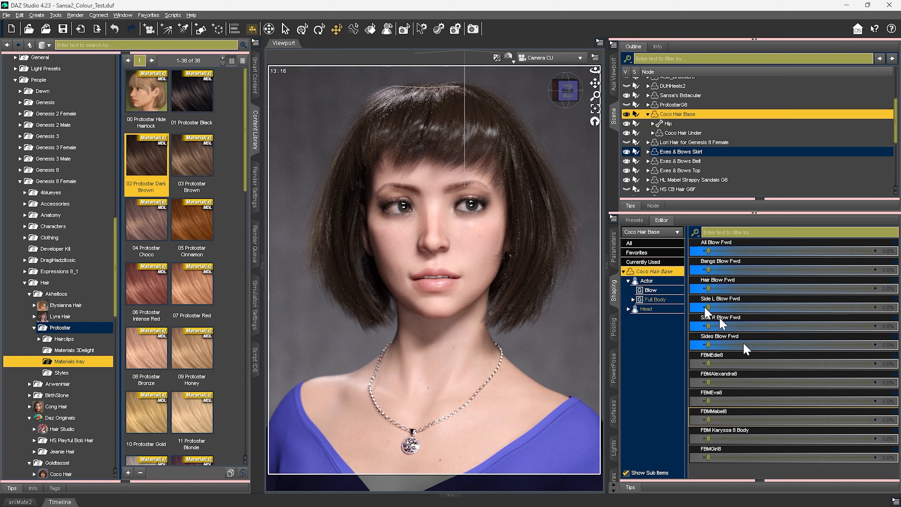
pyautogui.click(678, 133)
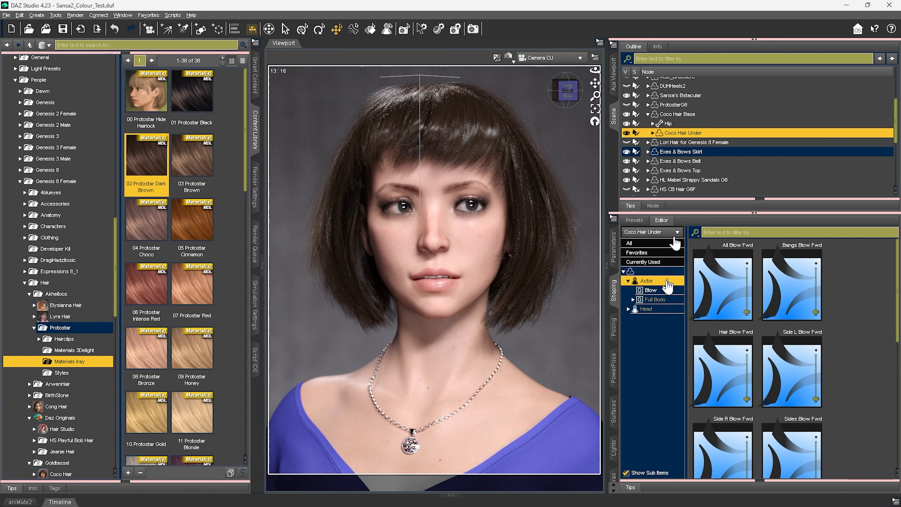
pyautogui.click(654, 272)
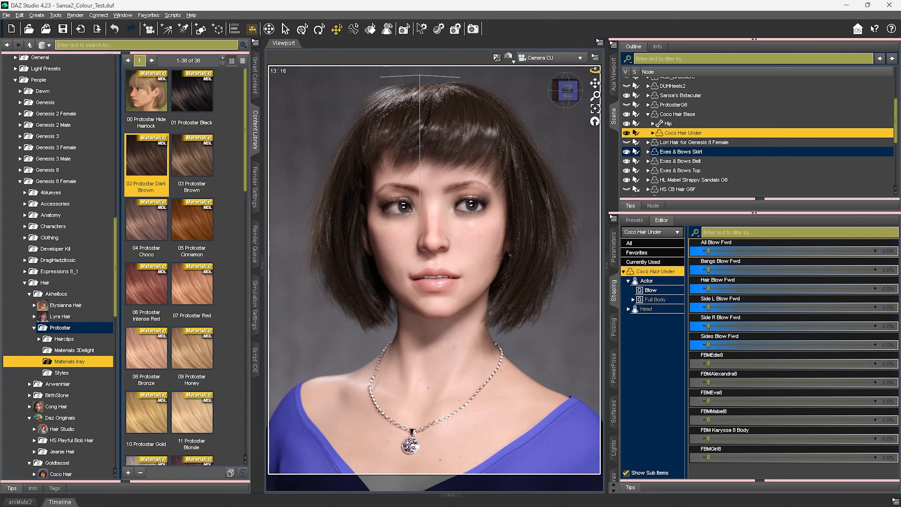
# Hide Coco Hair Base and Coco Hair Under, and show Lori Hair for Genesis 8 Female on the figure
pyautogui.moveTo(595, 71); pyautogui.dragTo(562, 90)
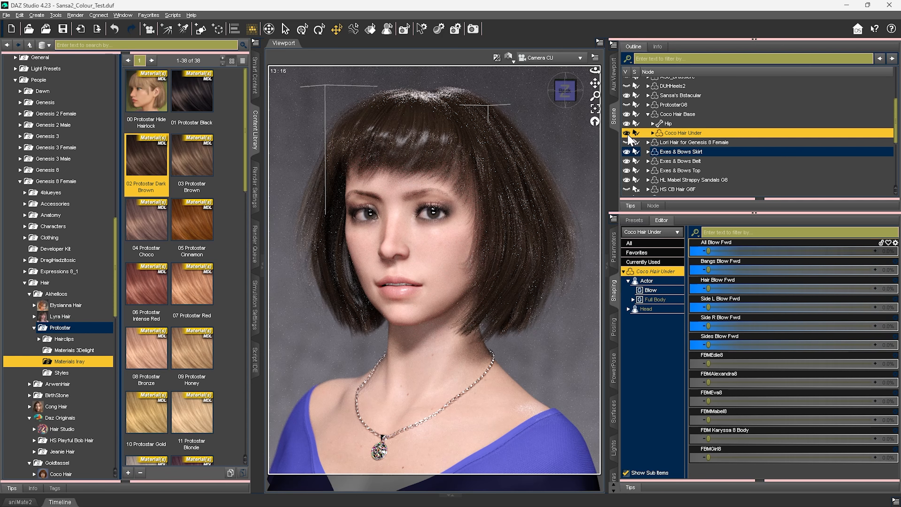
pyautogui.click(626, 133)
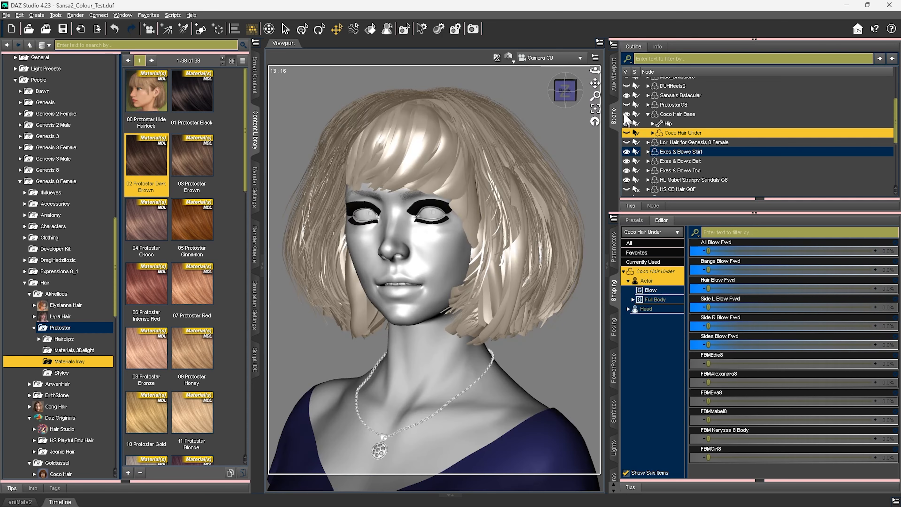
pyautogui.click(627, 114)
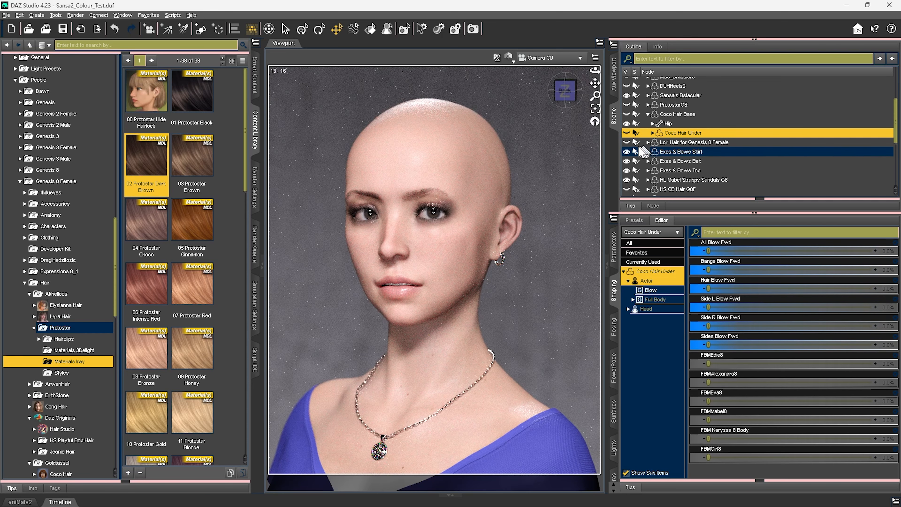
pyautogui.click(626, 142)
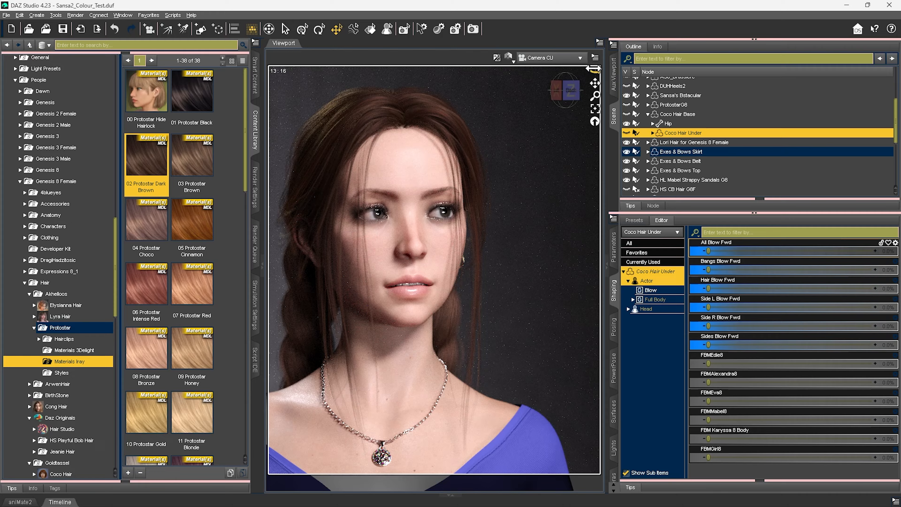
pyautogui.moveTo(595, 71); pyautogui.dragTo(581, 71)
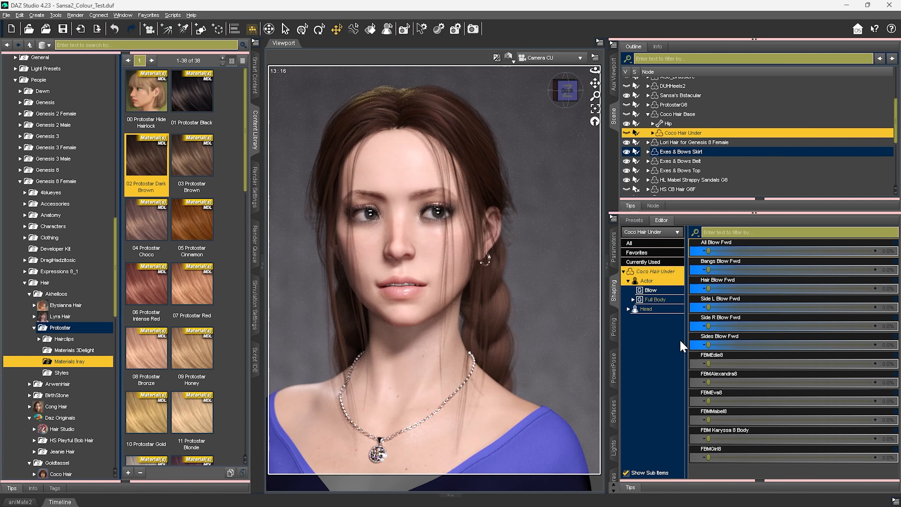
# Hide Lori Hair for Genesis 8 Female and show the braided HS CB Hair G8F instead
pyautogui.click(626, 142)
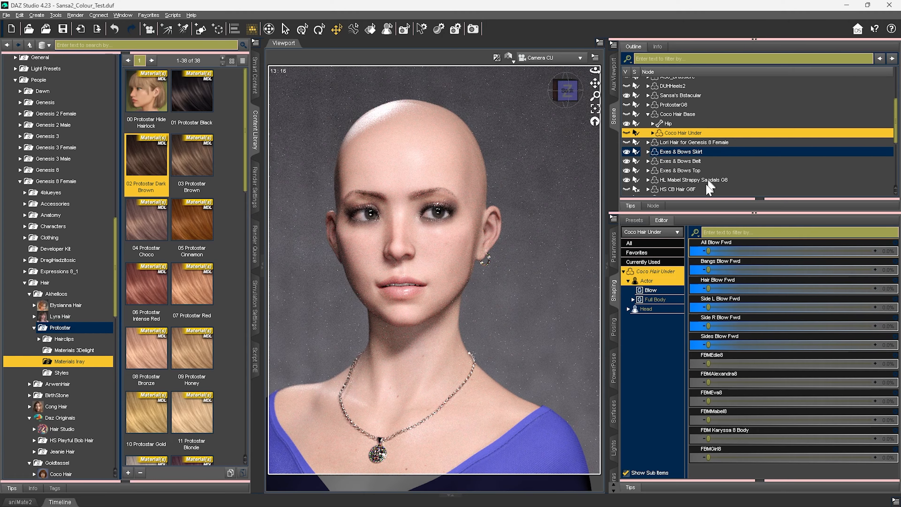
pyautogui.click(627, 189)
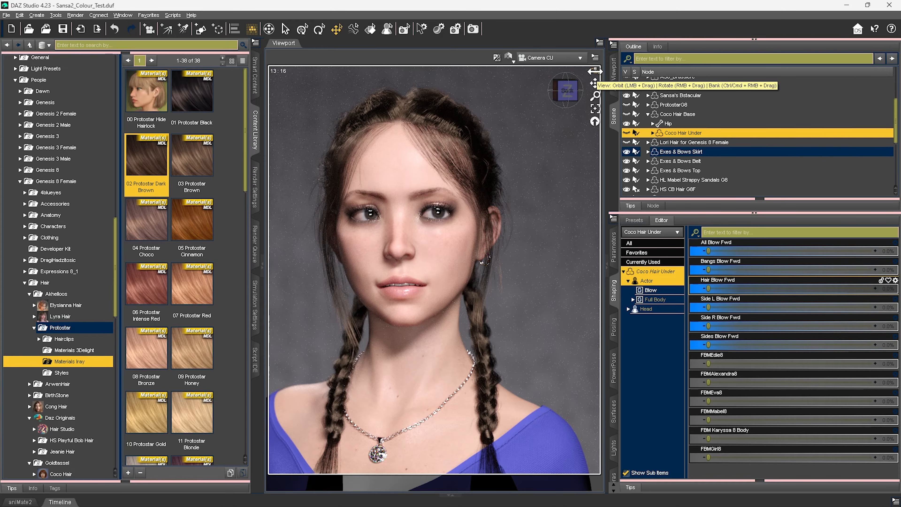
pyautogui.moveTo(595, 71); pyautogui.dragTo(590, 71)
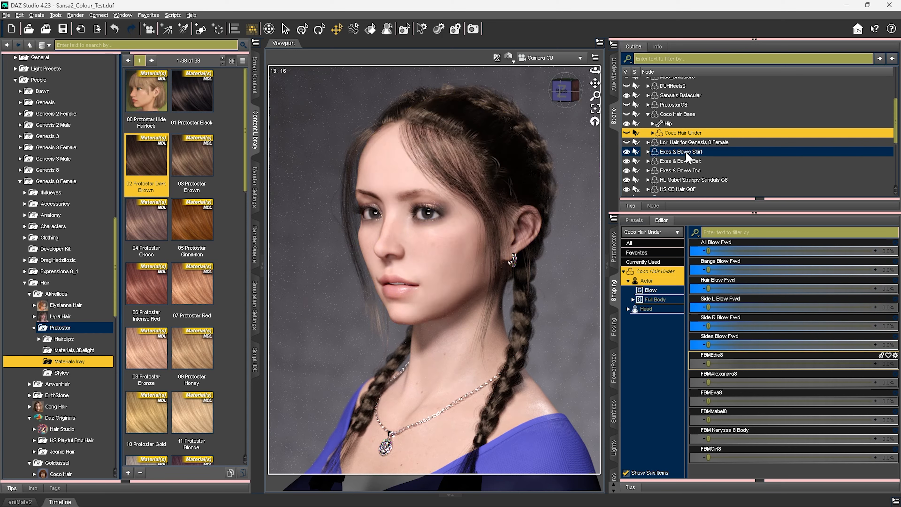
# Shape the crown of HS CB Hair G8F by setting Adj_Cap_Top to 32.6% and Adj_Top_Front to -85.1%
pyautogui.click(678, 189)
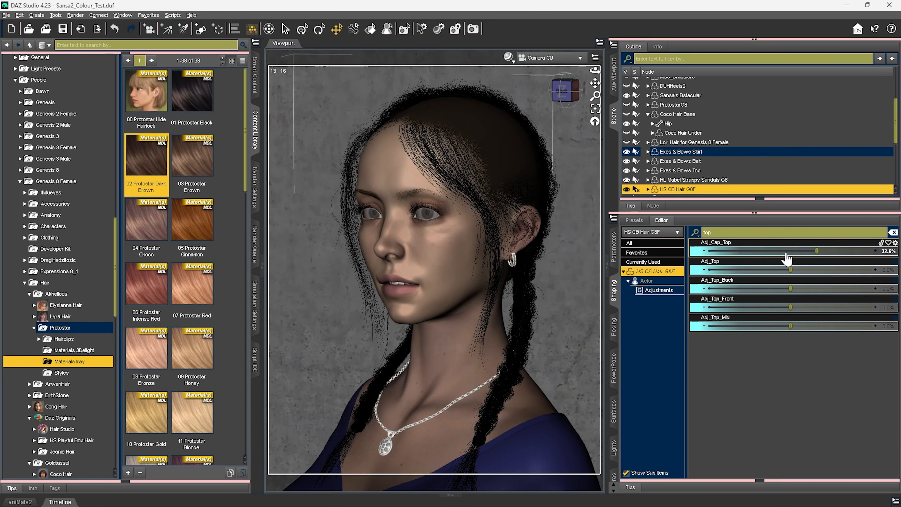
pyautogui.moveTo(791, 307); pyautogui.dragTo(785, 308)
pyautogui.hotkey('ctrl', '0')
pyautogui.moveTo(790, 270)
pyautogui.mouseDown()
pyautogui.moveTo(810, 272)
pyautogui.moveTo(798, 252)
pyautogui.moveTo(850, 275)
pyautogui.mouseUp()
pyautogui.hotkey('ctrl', '9')
pyautogui.moveTo(785, 307); pyautogui.dragTo(721, 308)
pyautogui.hotkey('ctrl', '9')
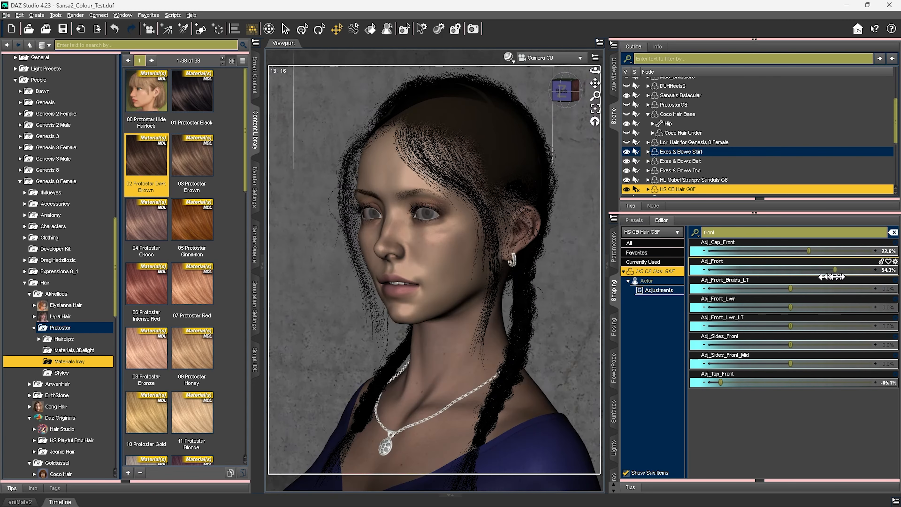
# Set the braided hair's Adj_Front to 100%, Adj_Cap_Front to 12%, Adj_Front_Lwr to 14.3% and Adj_Top_Front to -100%
pyautogui.moveTo(832, 277); pyautogui.dragTo(873, 277)
pyautogui.moveTo(809, 251); pyautogui.dragTo(796, 260)
pyautogui.moveTo(791, 307); pyautogui.dragTo(803, 308)
pyautogui.moveTo(727, 385); pyautogui.dragTo(703, 391)
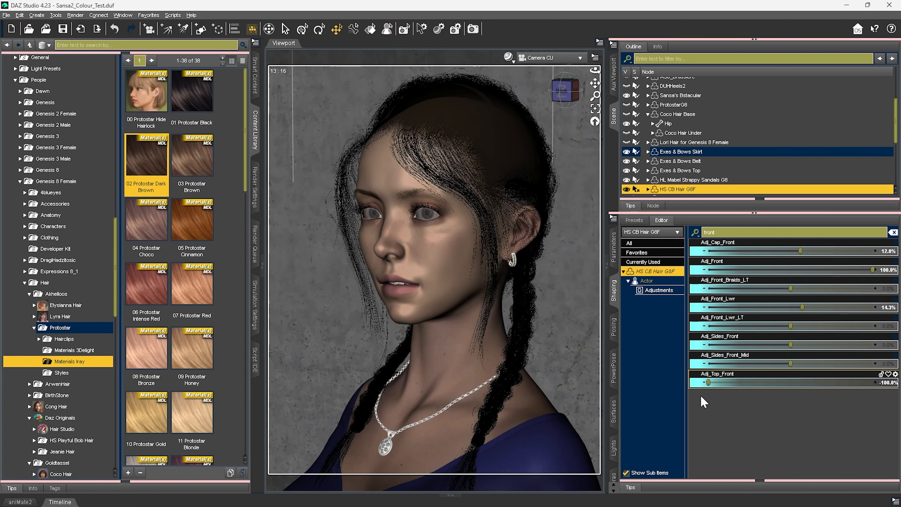
# Return the viewport to the rendered preview and turn the camera to view the braided hair from the front
pyautogui.hotkey('ctrl', '0')
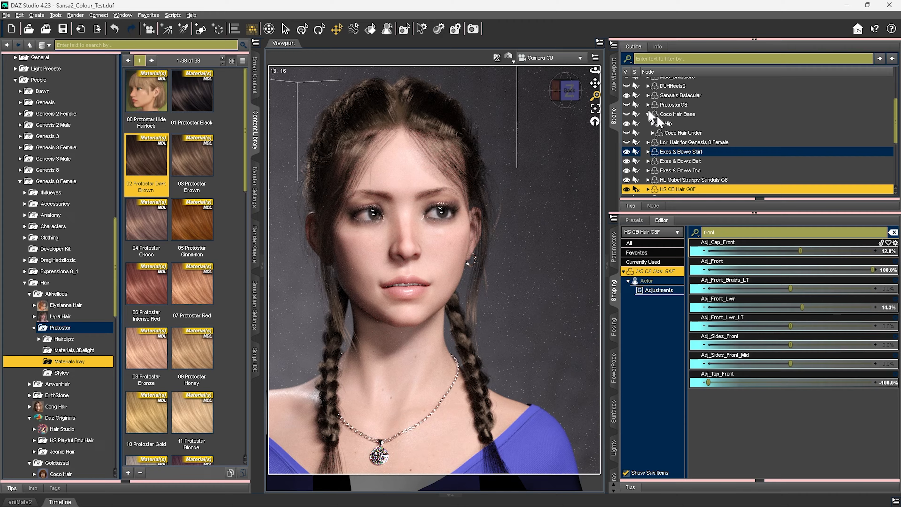
pyautogui.moveTo(595, 70); pyautogui.dragTo(608, 74)
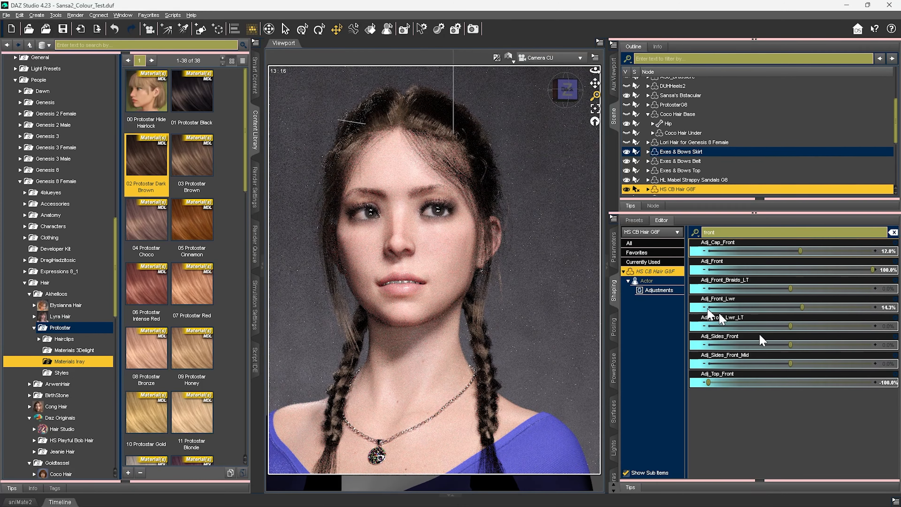
pyautogui.moveTo(595, 84); pyautogui.dragTo(596, 85)
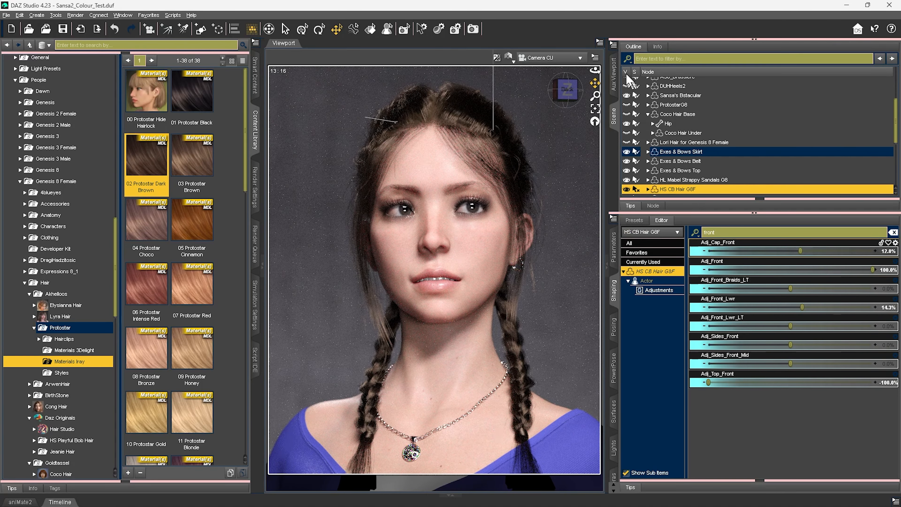
pyautogui.moveTo(595, 70); pyautogui.dragTo(600, 82)
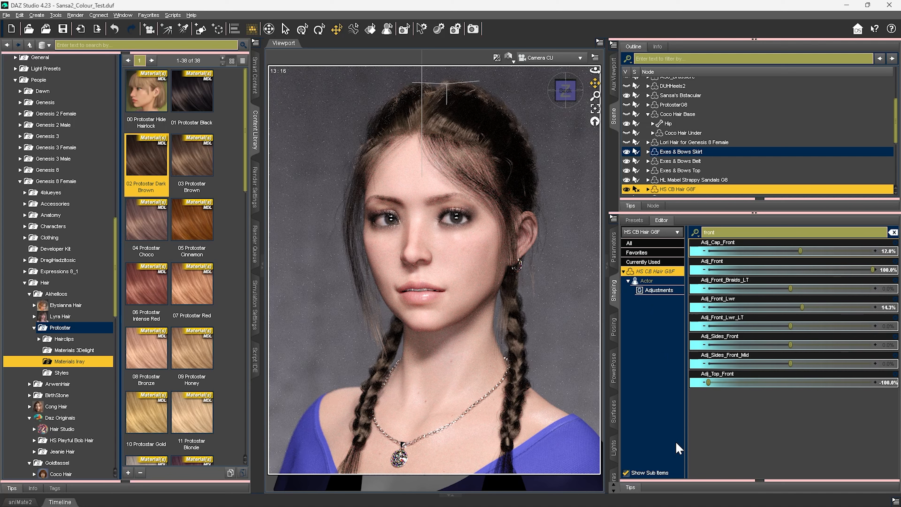
# Show NERA HAIR G8 on the figure and hide the braided HS CB Hair G8F
pyautogui.click(671, 180)
pyautogui.scroll(3, 639, 135)
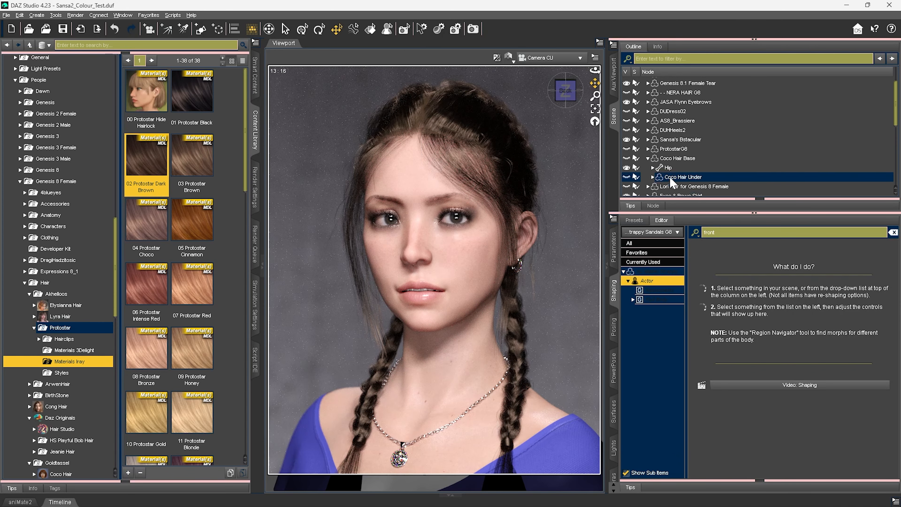
pyautogui.click(626, 129)
pyautogui.scroll(-3, 706, 142)
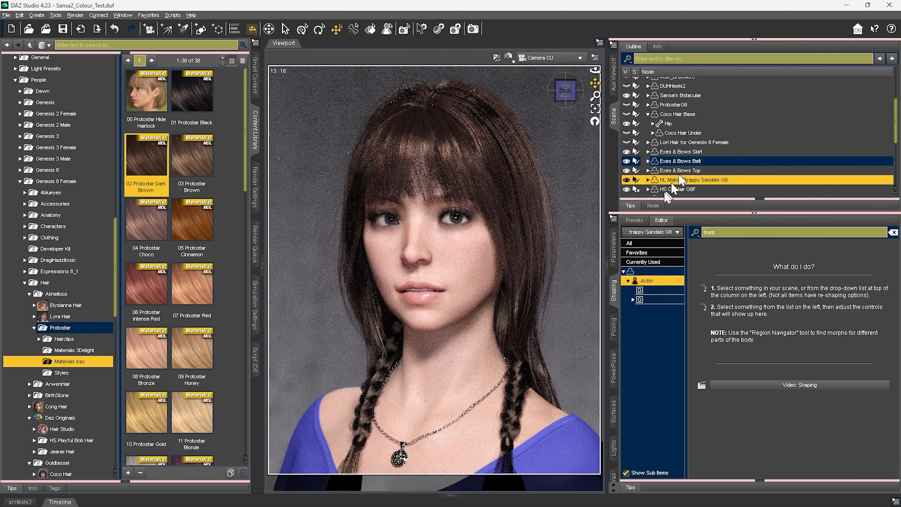
pyautogui.click(626, 190)
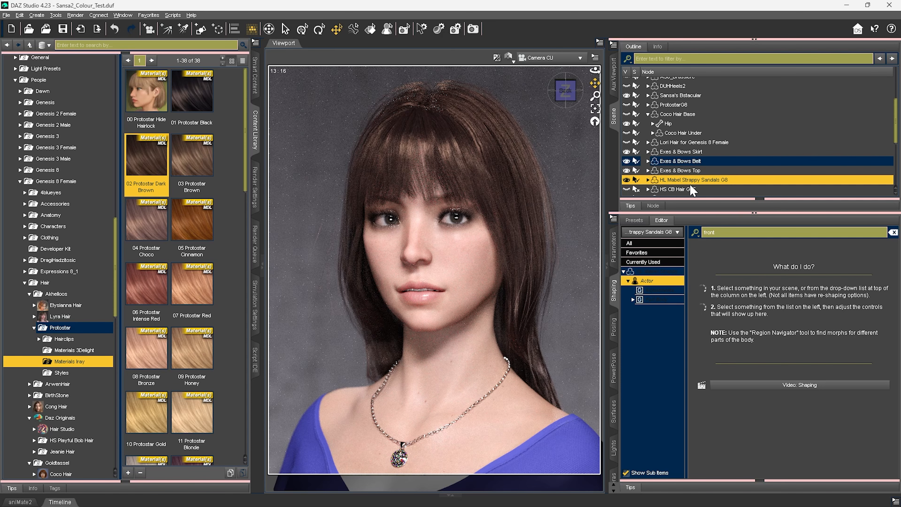
pyautogui.scroll(-1, 696, 179)
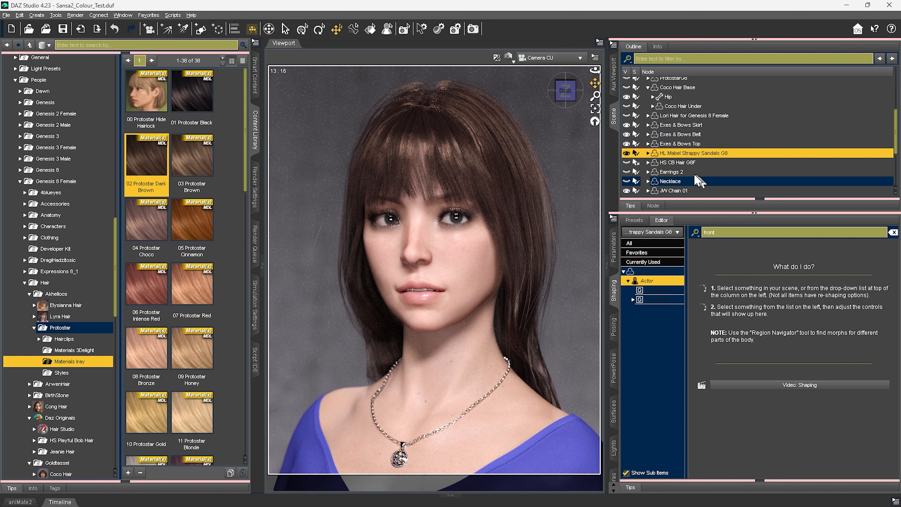